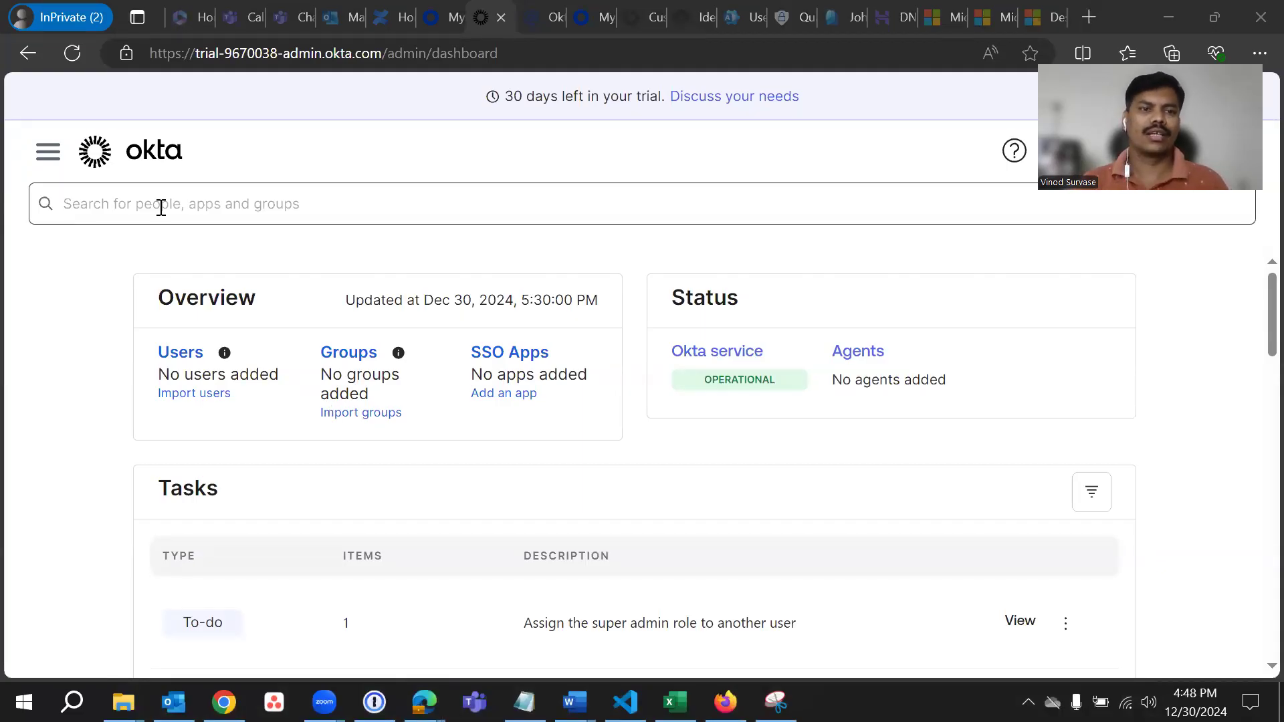
Step: Open the directory's Groups page and look through the list of existing groups
left_click(48, 155)
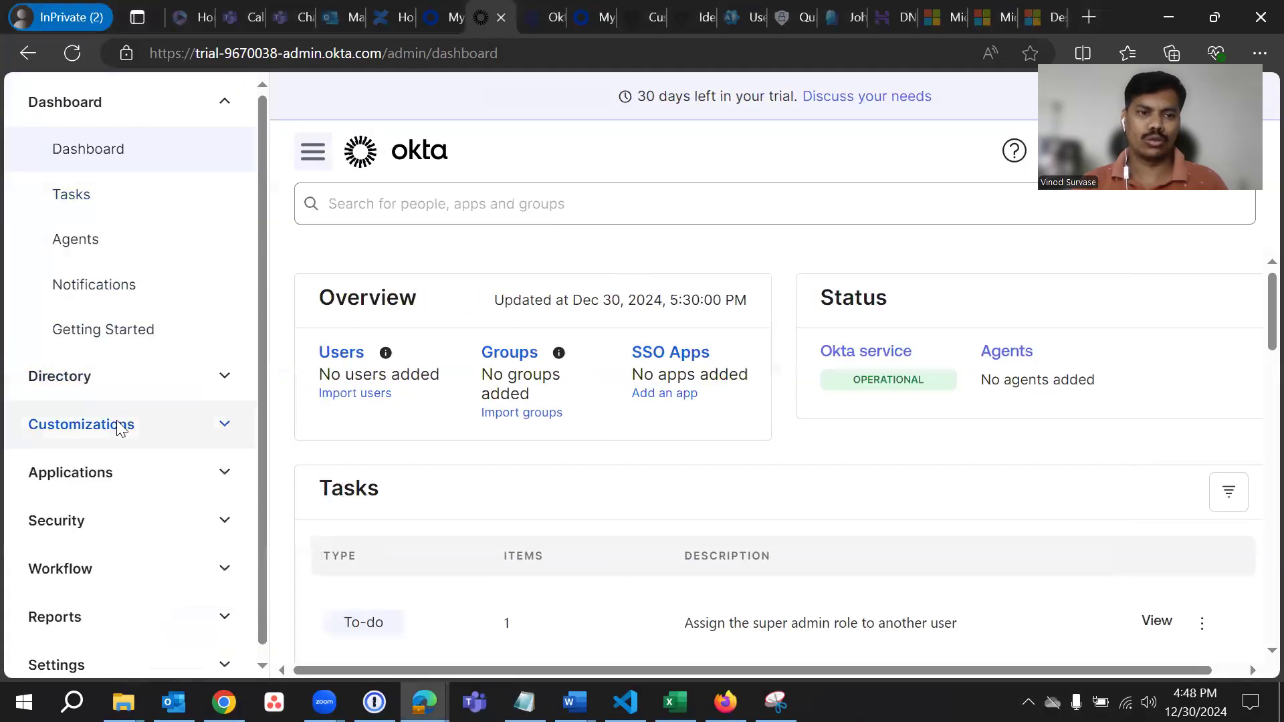
left_click(146, 390)
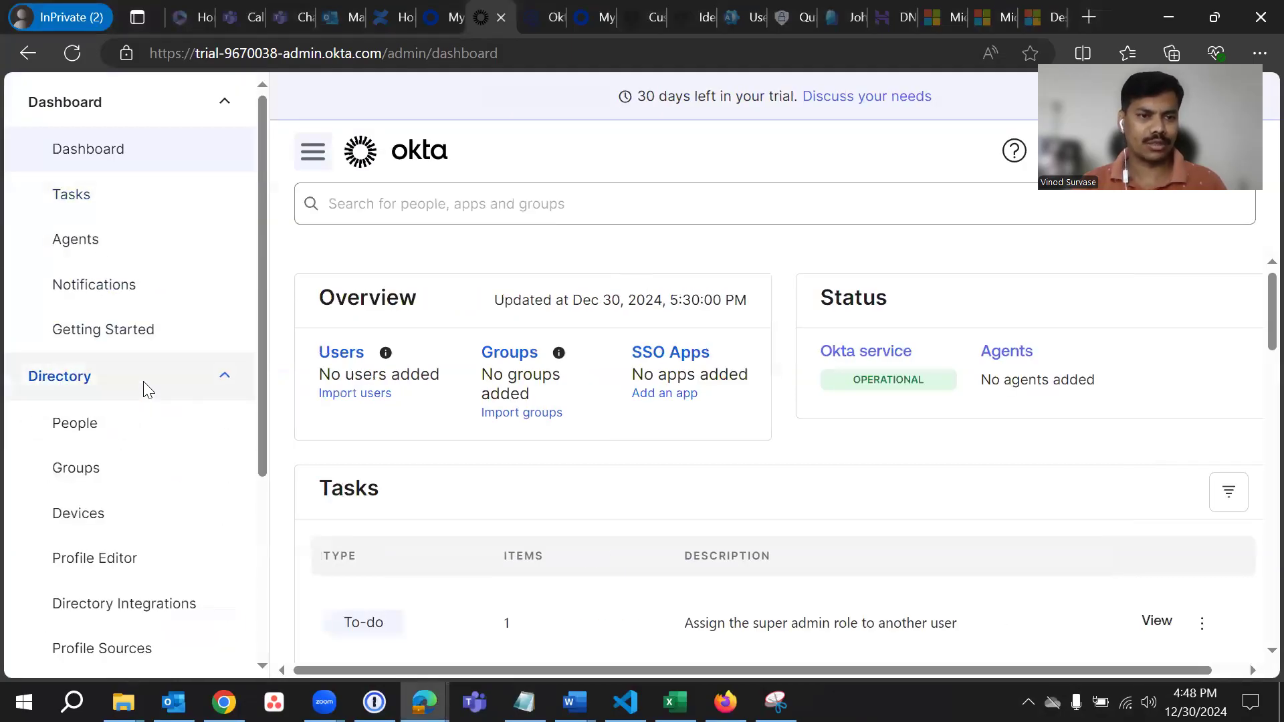
left_click(79, 475)
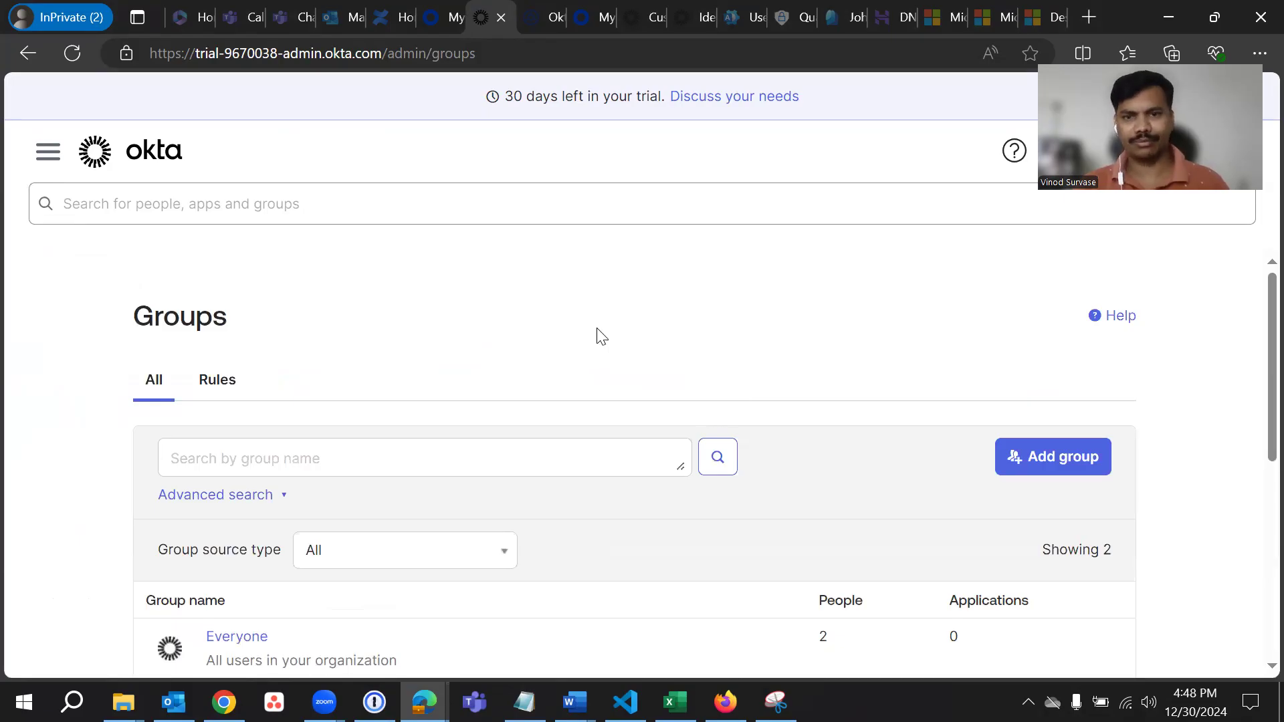
scroll(602, 337, "down", 3)
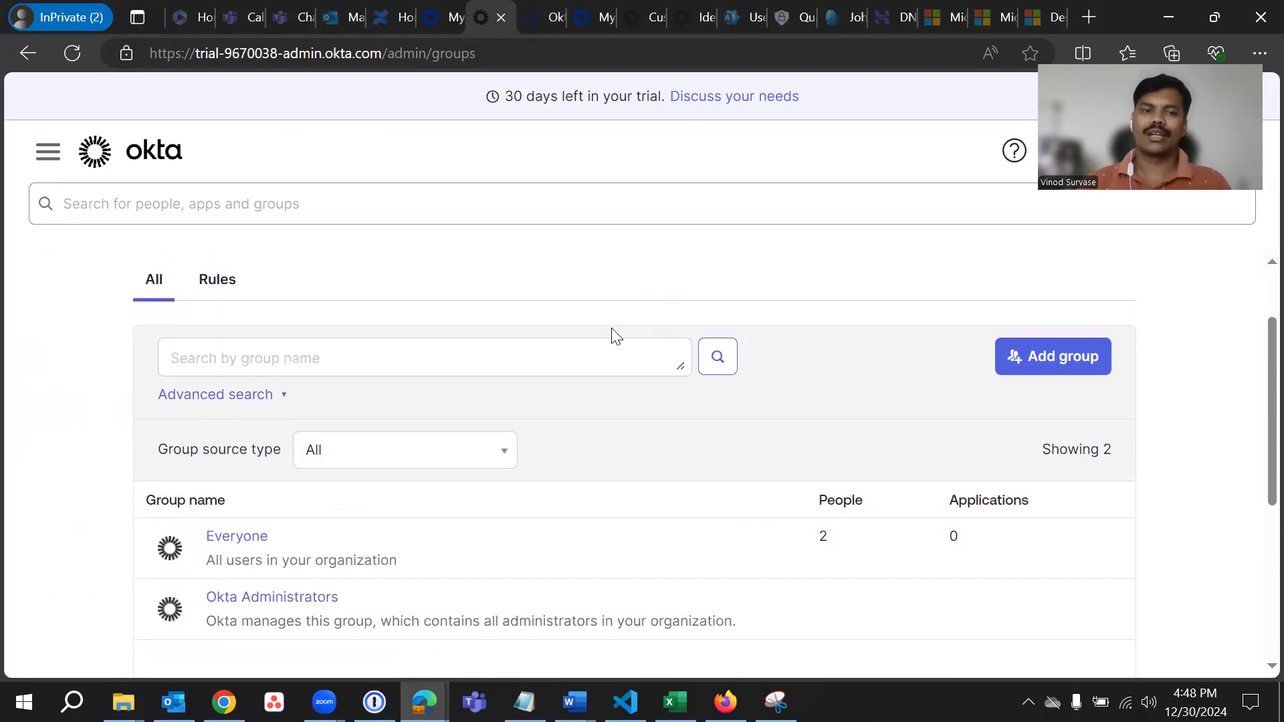
scroll(615, 326, "down", 1)
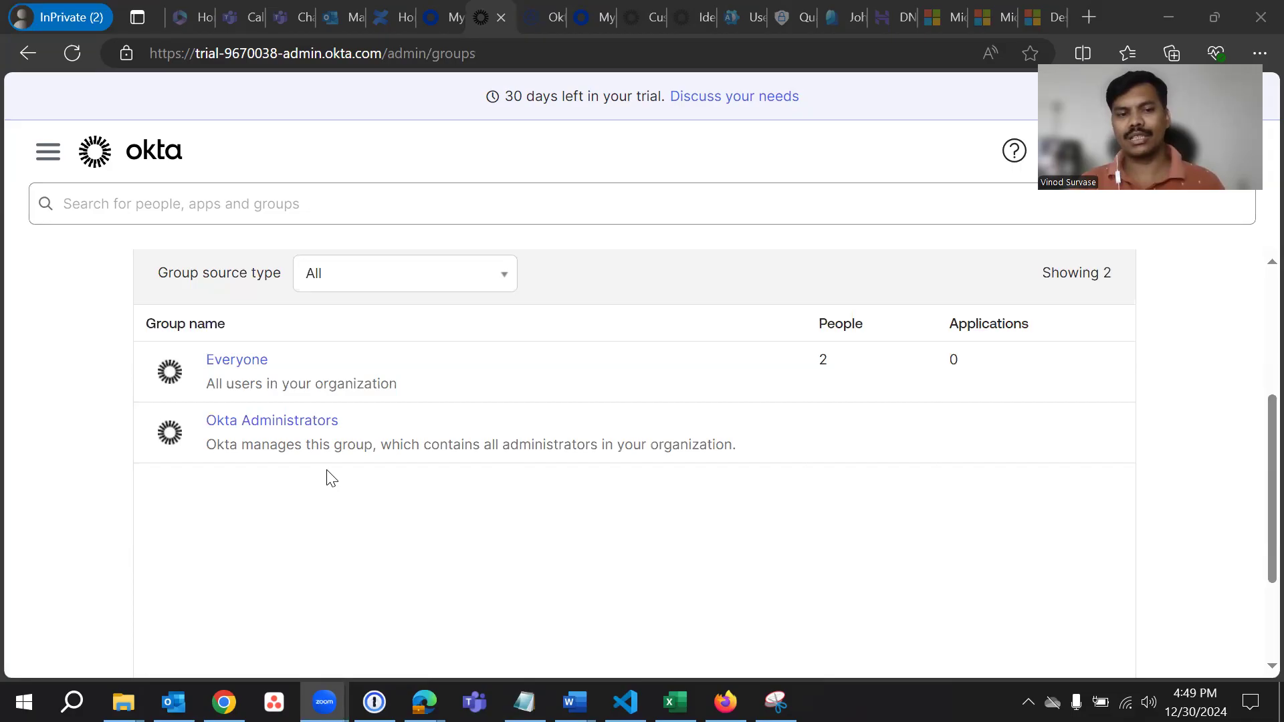
Step: Open the Okta Administrators group and review its modification notice, available actions and profile section
left_click(279, 434)
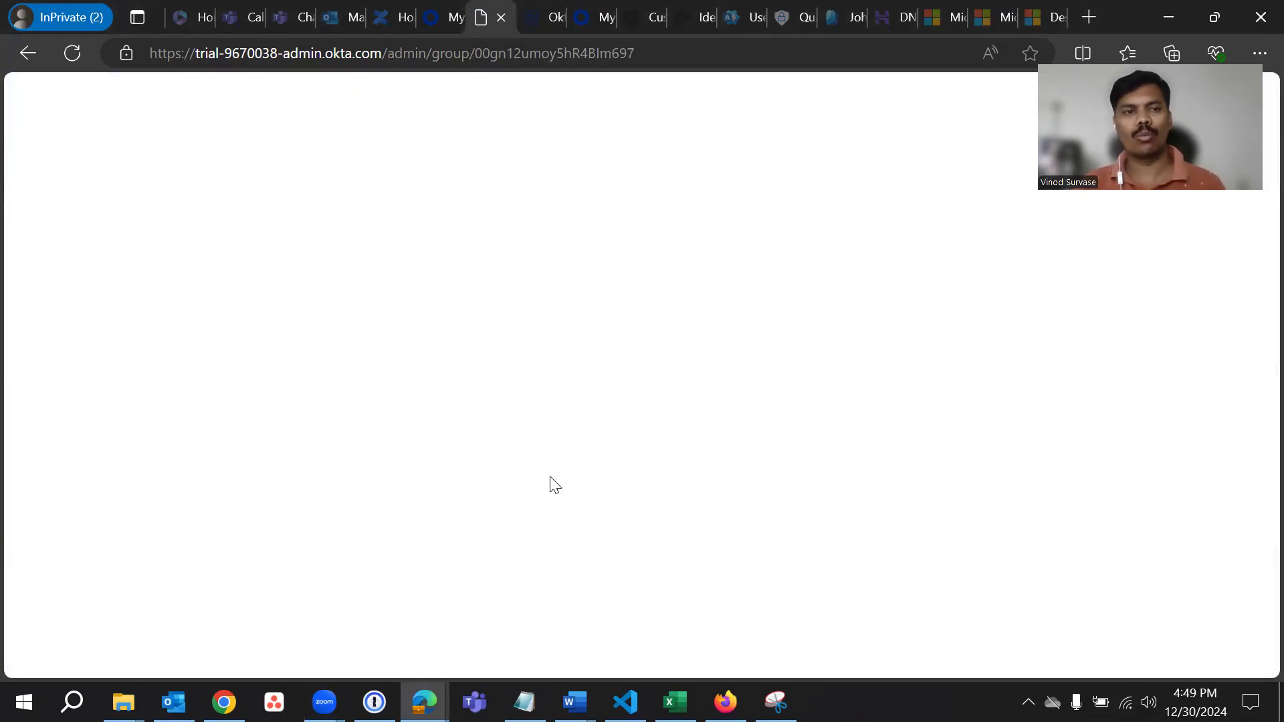
scroll(622, 441, "down", 1)
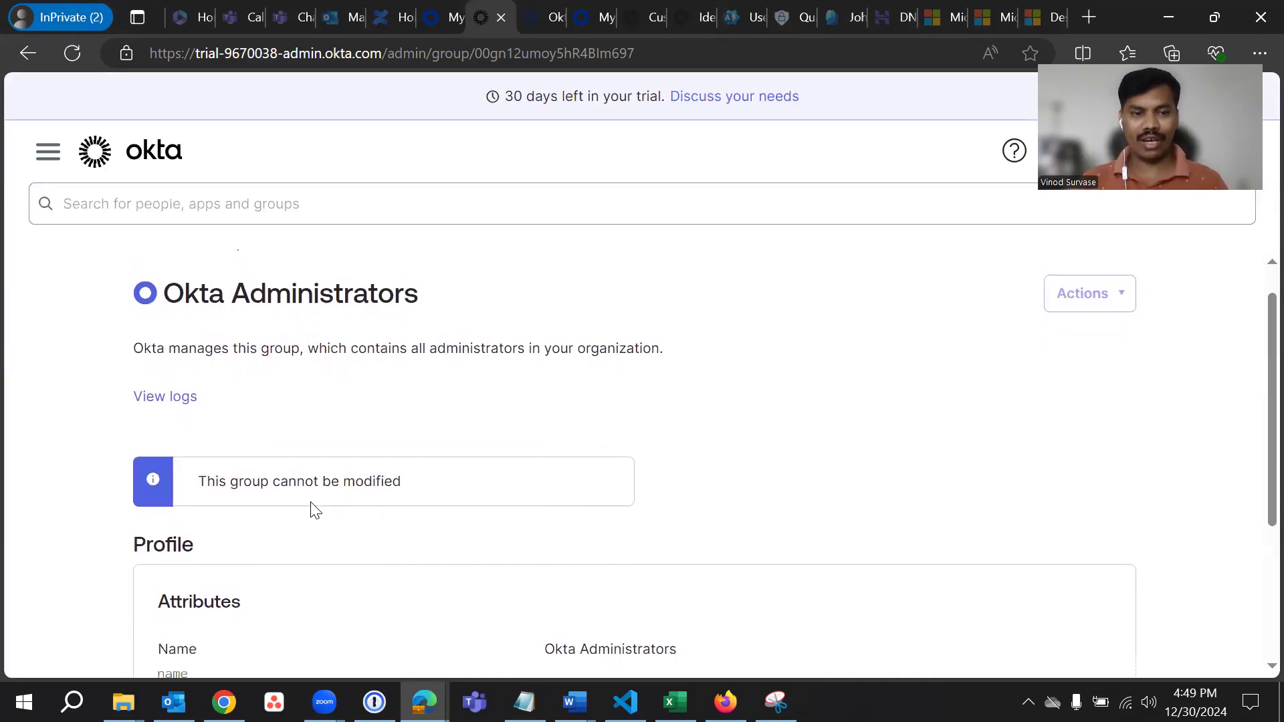
left_click_drag(207, 482, 393, 481)
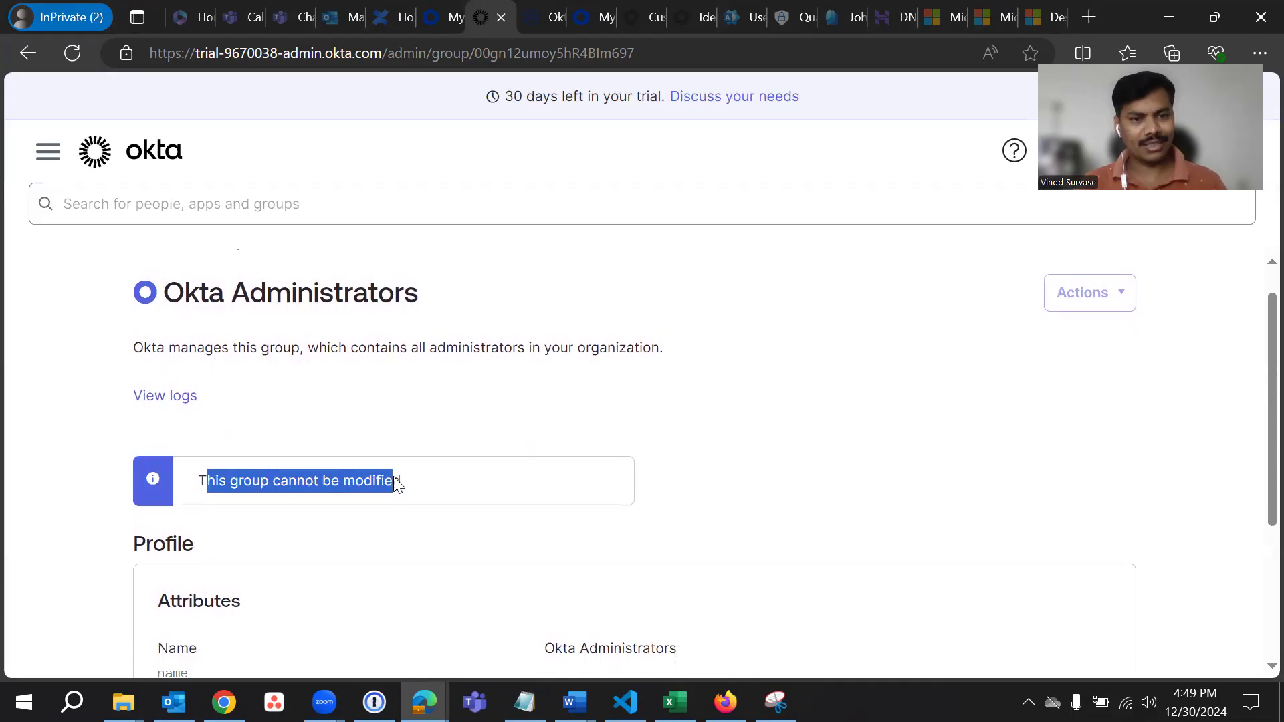
left_click(817, 452)
scroll(936, 375, "down", 1)
scroll(1110, 314, "up", 2)
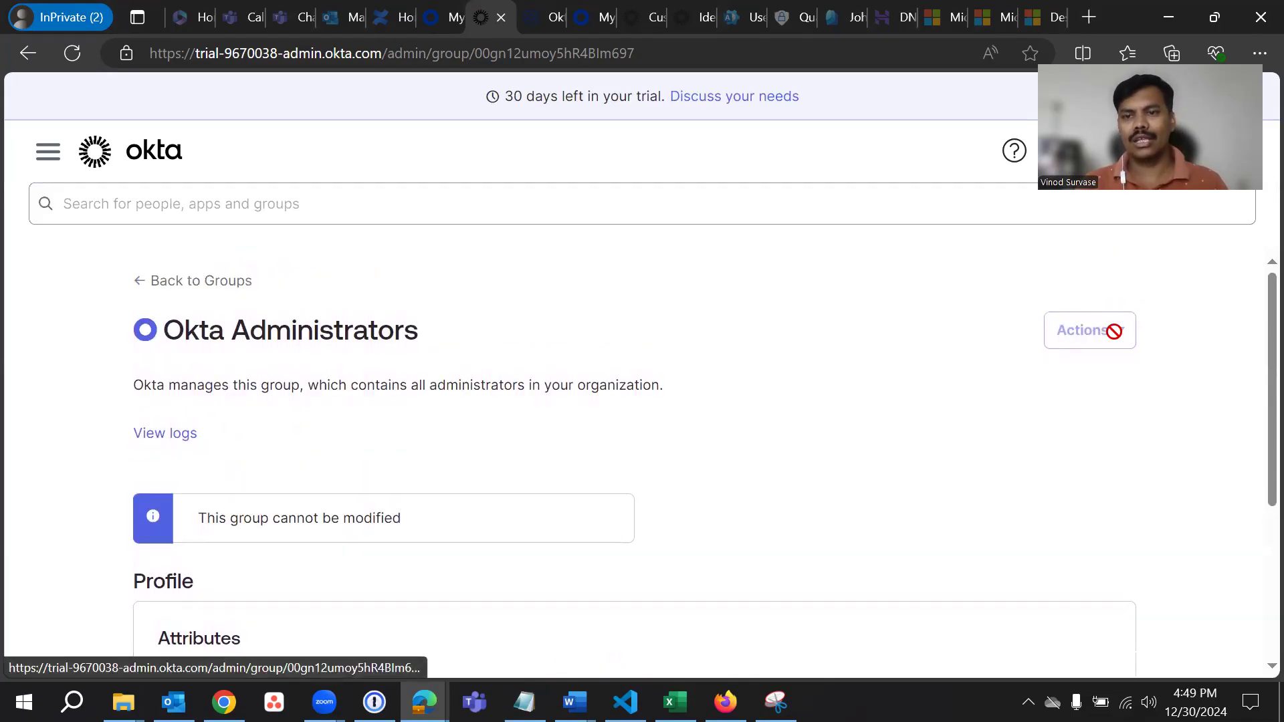
scroll(992, 387, "down", 1)
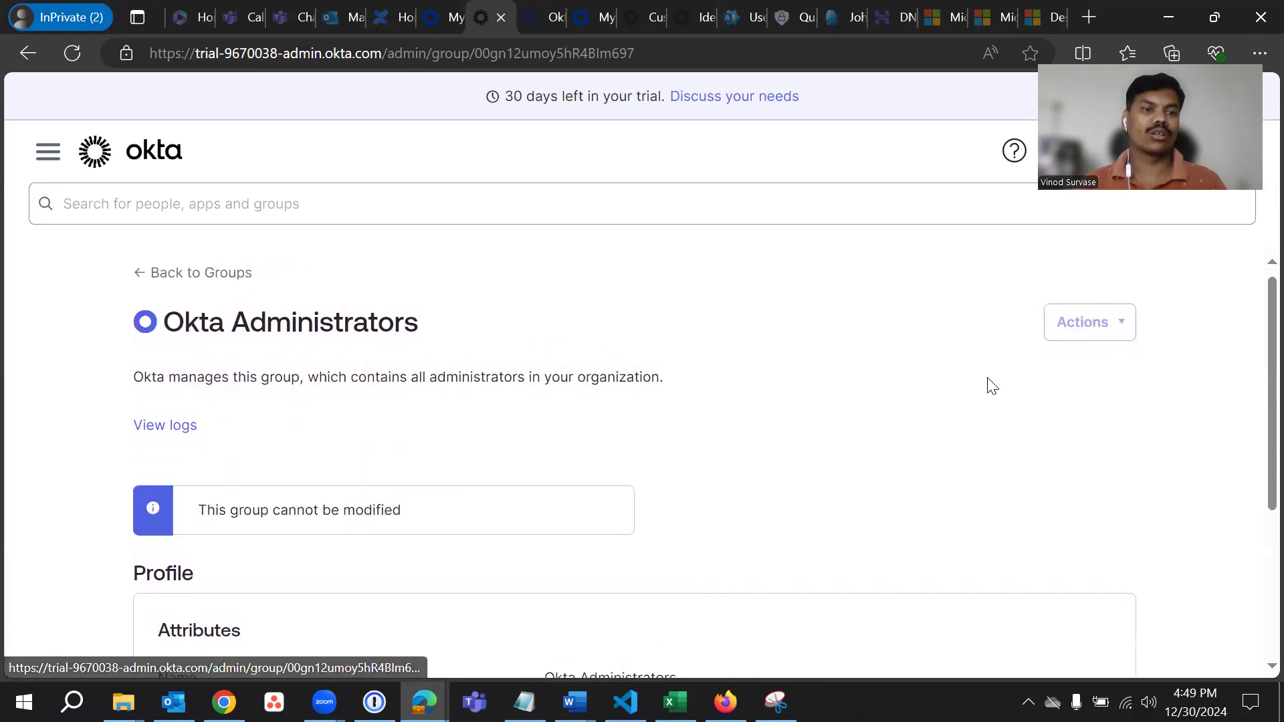
scroll(992, 386, "down", 3)
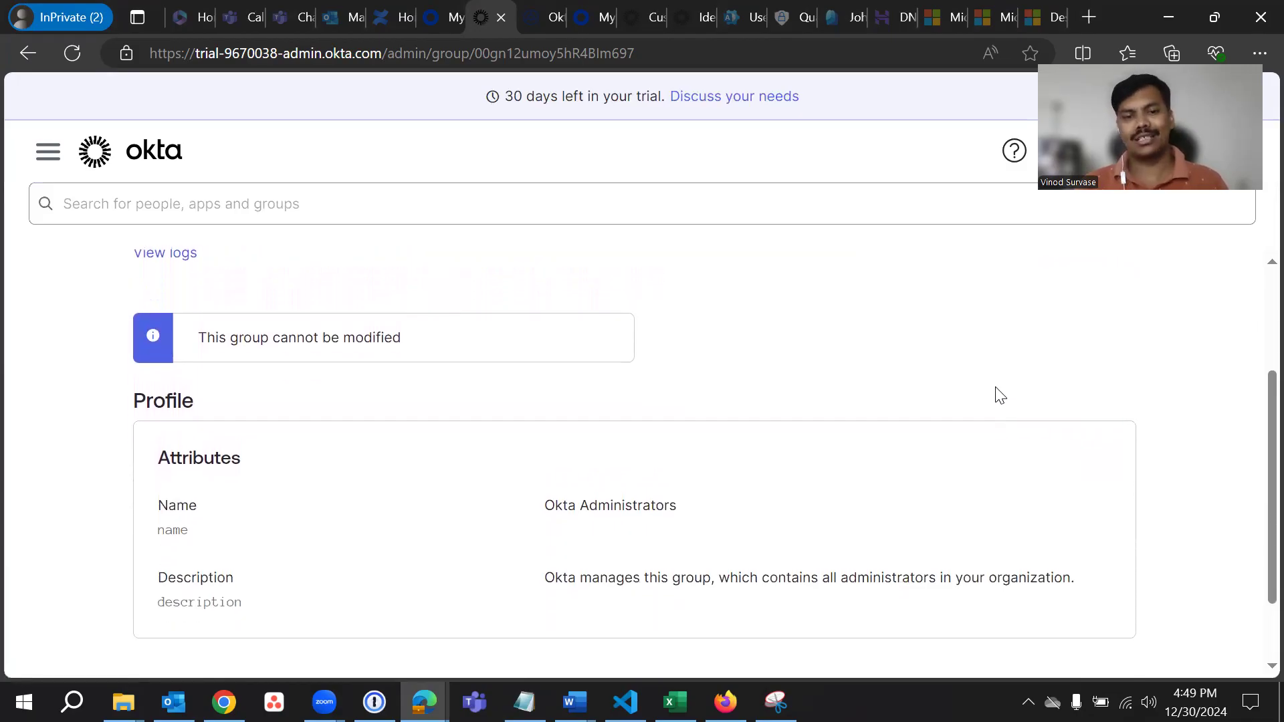
scroll(1001, 394, "down", 2)
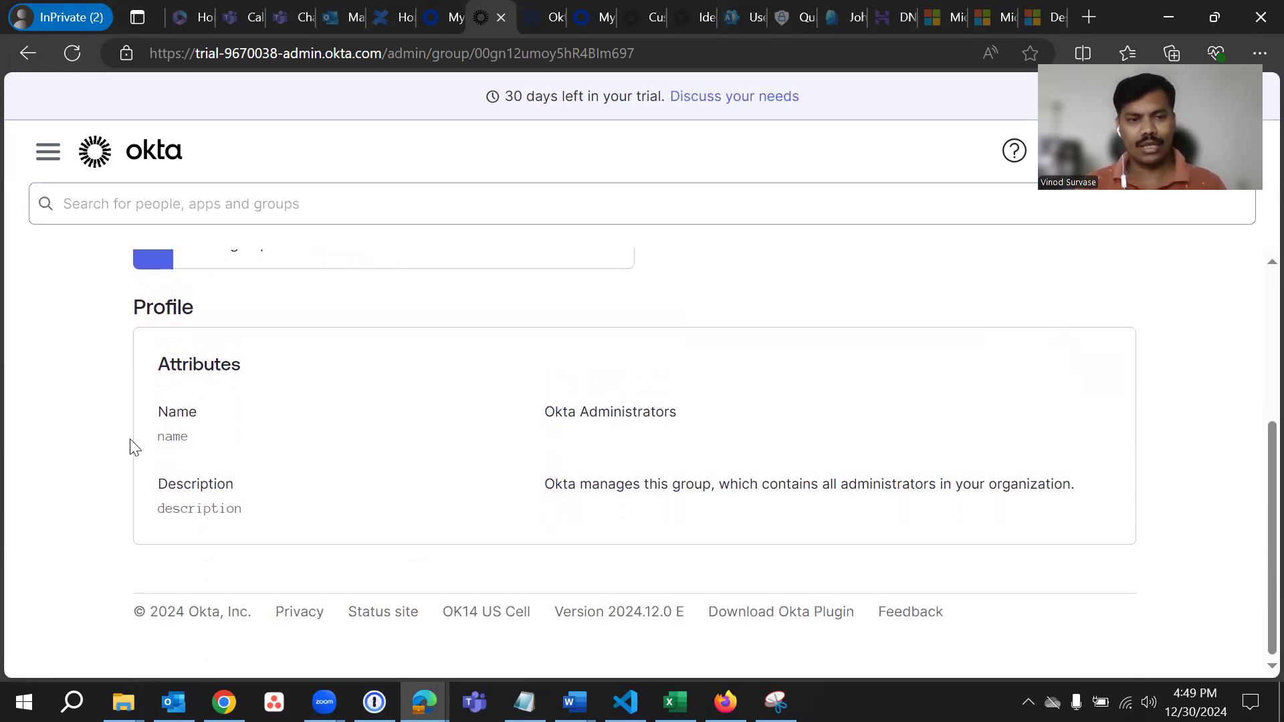
Step: Examine the name and description attributes in the Okta Administrators group's profile
left_click_drag(149, 416, 220, 416)
left_click(347, 446)
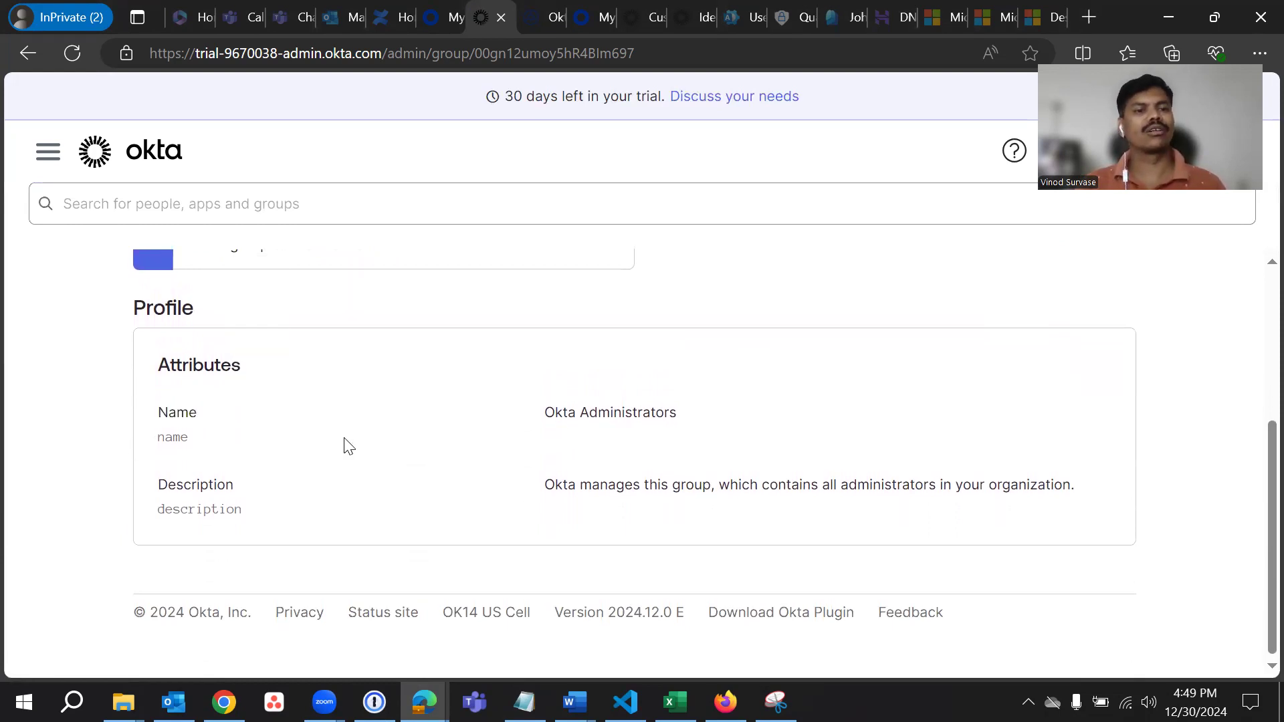
left_click_drag(145, 487, 301, 487)
left_click(620, 468)
scroll(622, 468, "up", 1)
left_click_drag(543, 488, 922, 488)
scroll(921, 488, "down", 1)
left_click(570, 499)
left_click_drag(555, 485, 1084, 499)
left_click(728, 439)
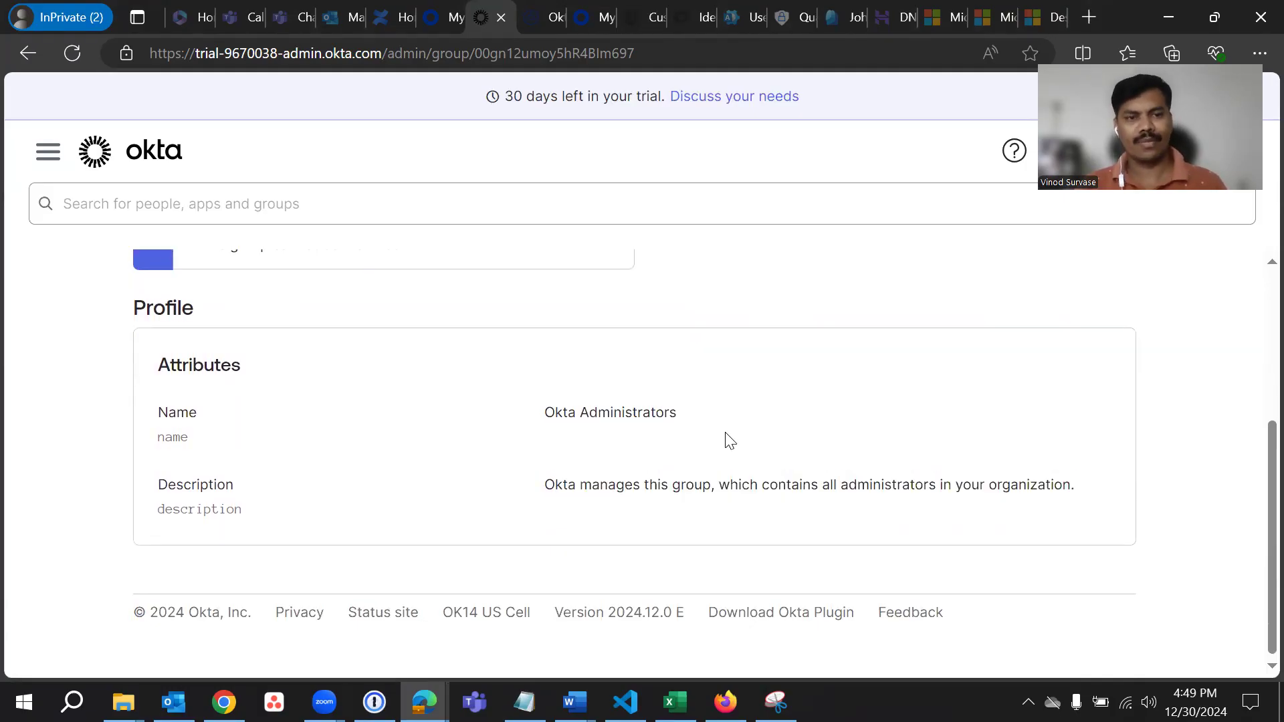
Step: Return to the groups list, open the Everyone group and read the notice about its membership
scroll(178, 316, "up", 3)
left_click(175, 285)
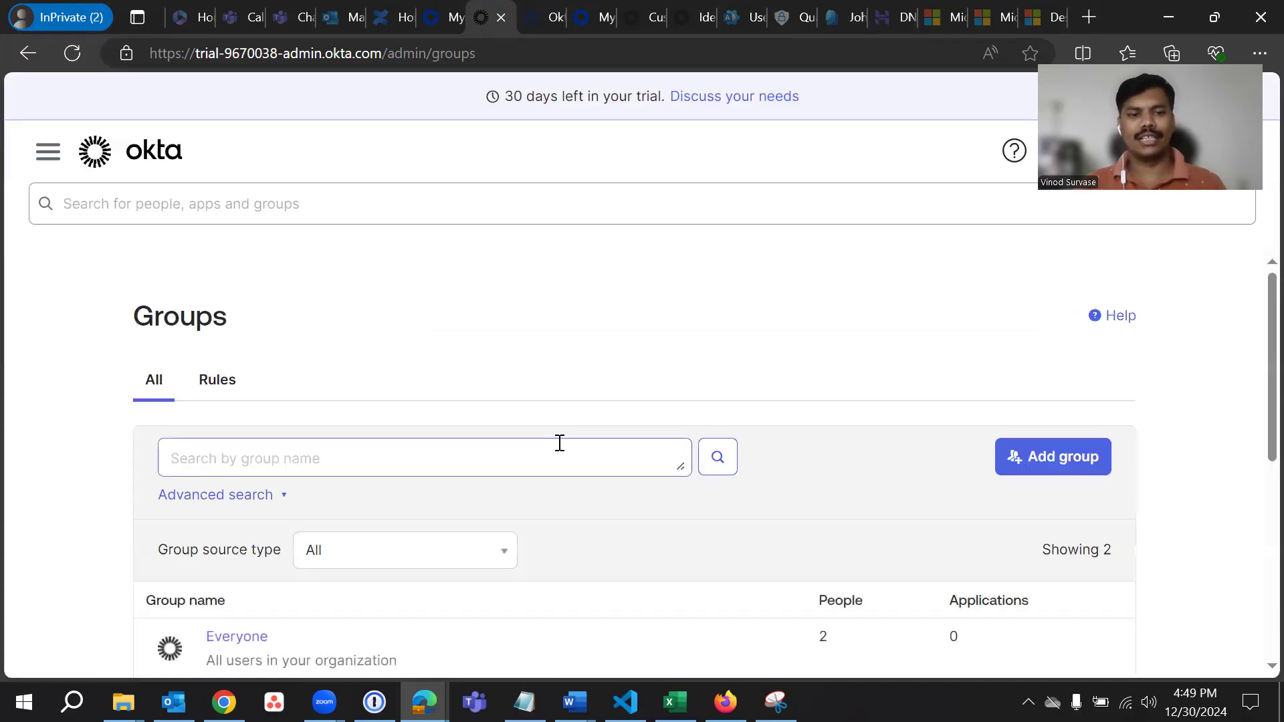
scroll(468, 446, "down", 4)
left_click(238, 347)
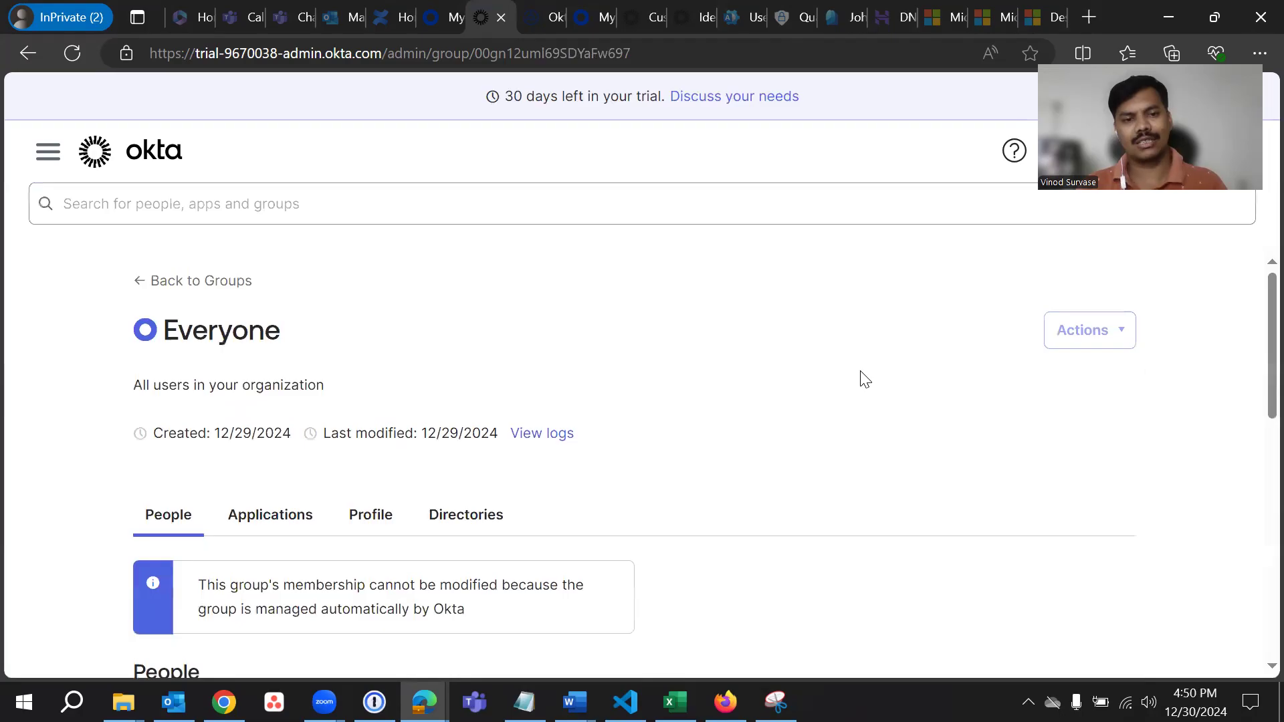
scroll(836, 401, "down", 2)
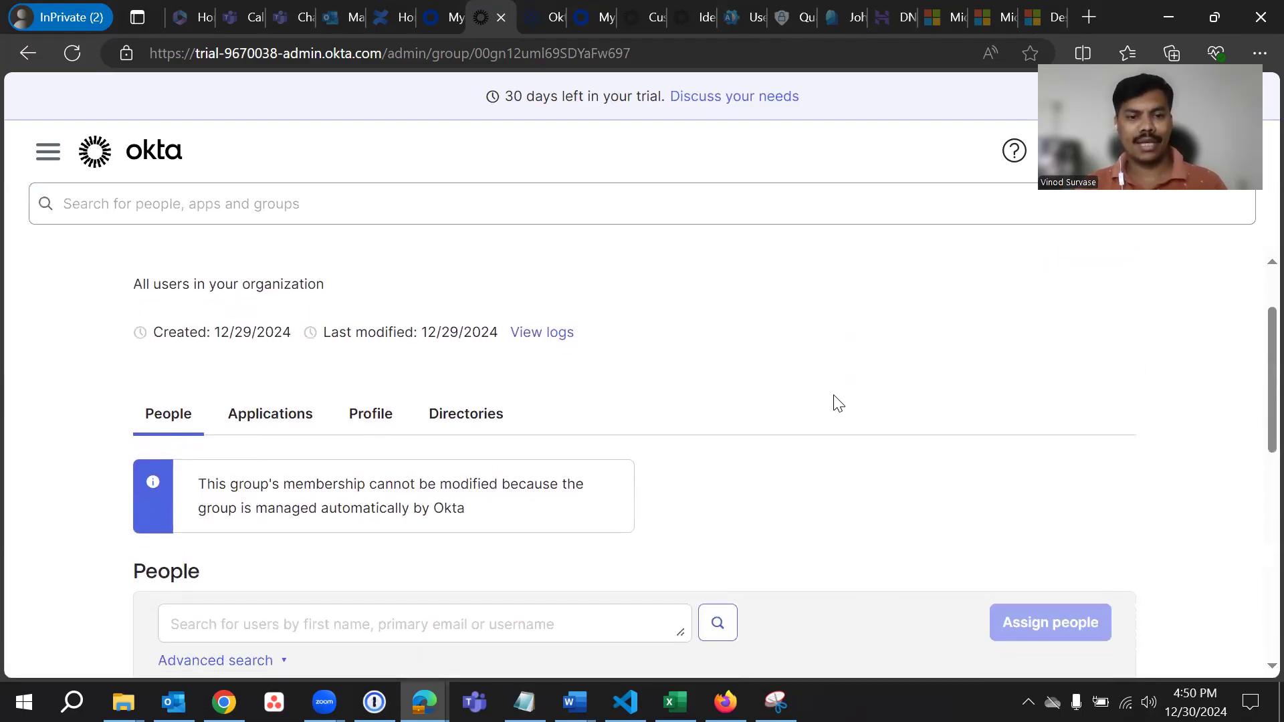
scroll(830, 404, "down", 3)
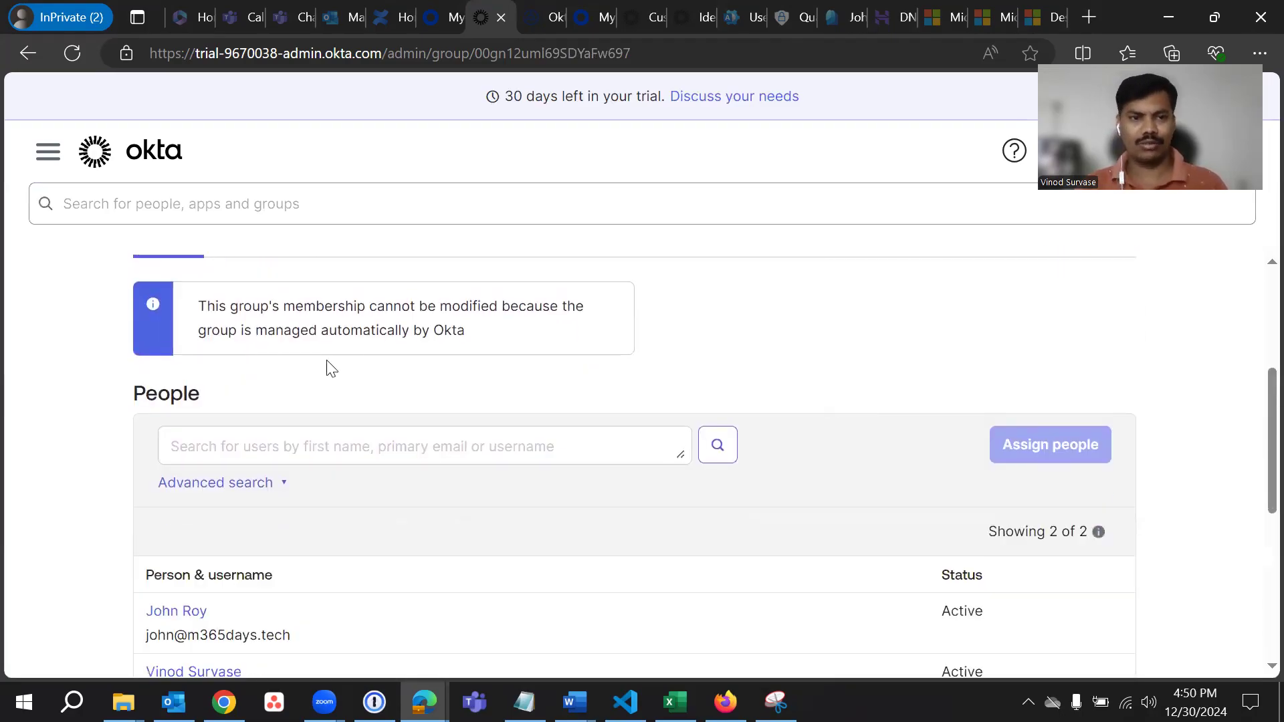
left_click_drag(200, 310, 555, 329)
left_click(816, 345)
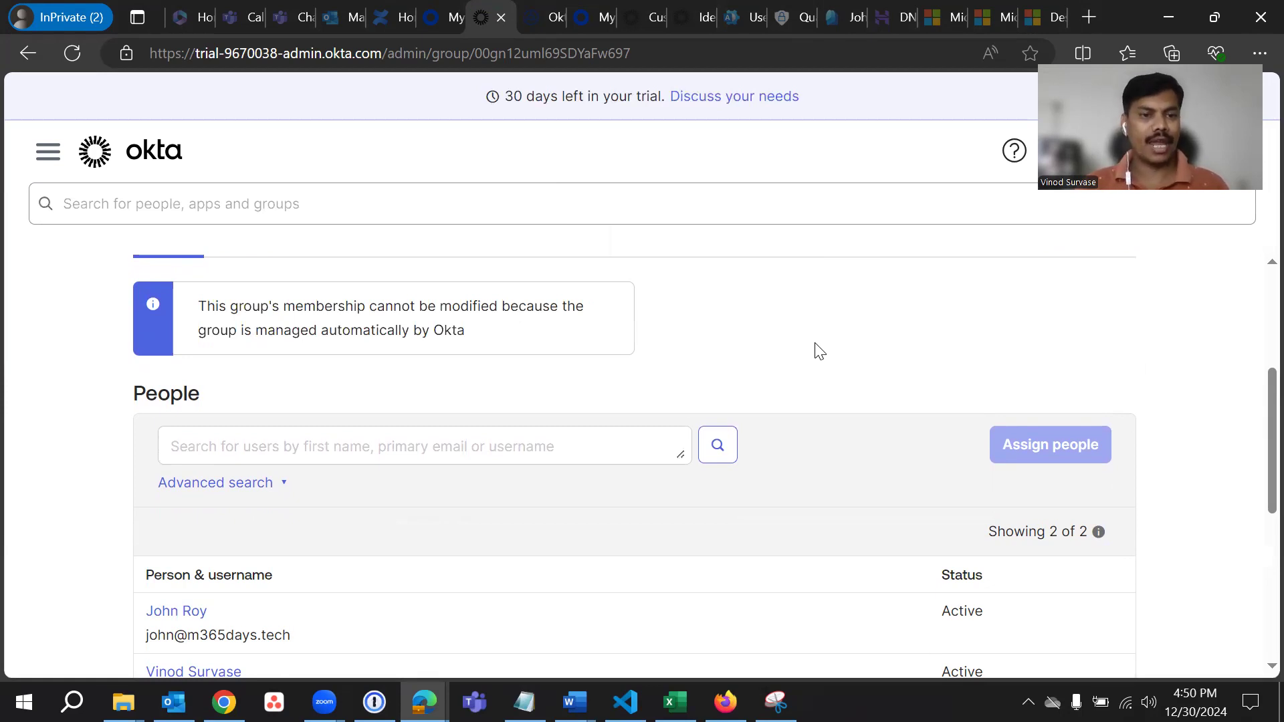
Step: Review the Everyone group's member list, including each person's status and the option for assigning people
scroll(817, 348, "down", 2)
scroll(736, 441, "down", 1)
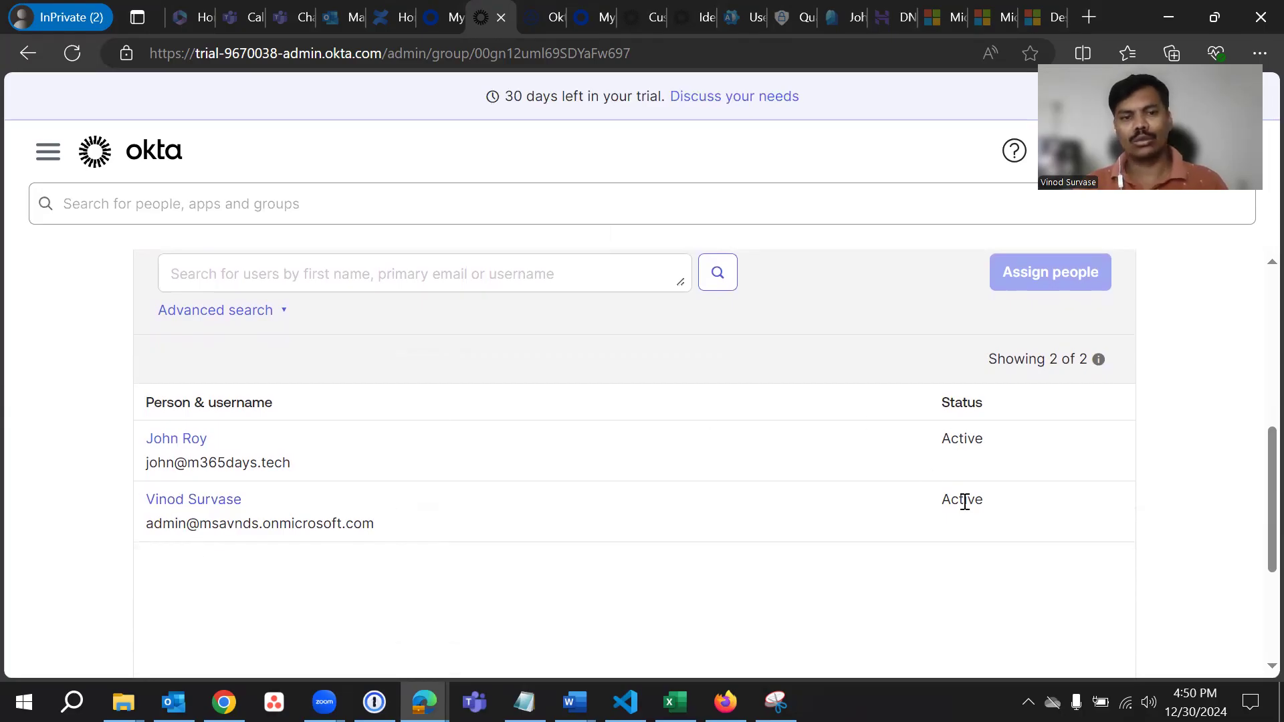
scroll(973, 498, "up", 1)
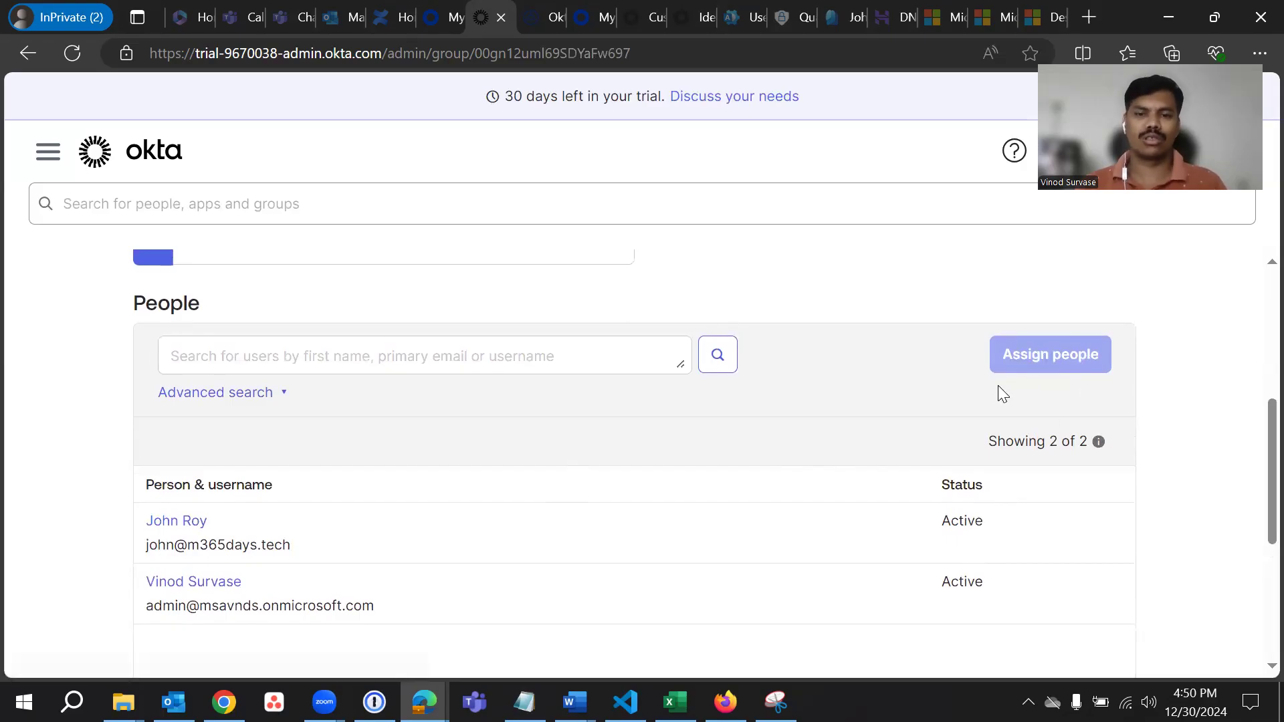
scroll(1135, 384, "up", 1)
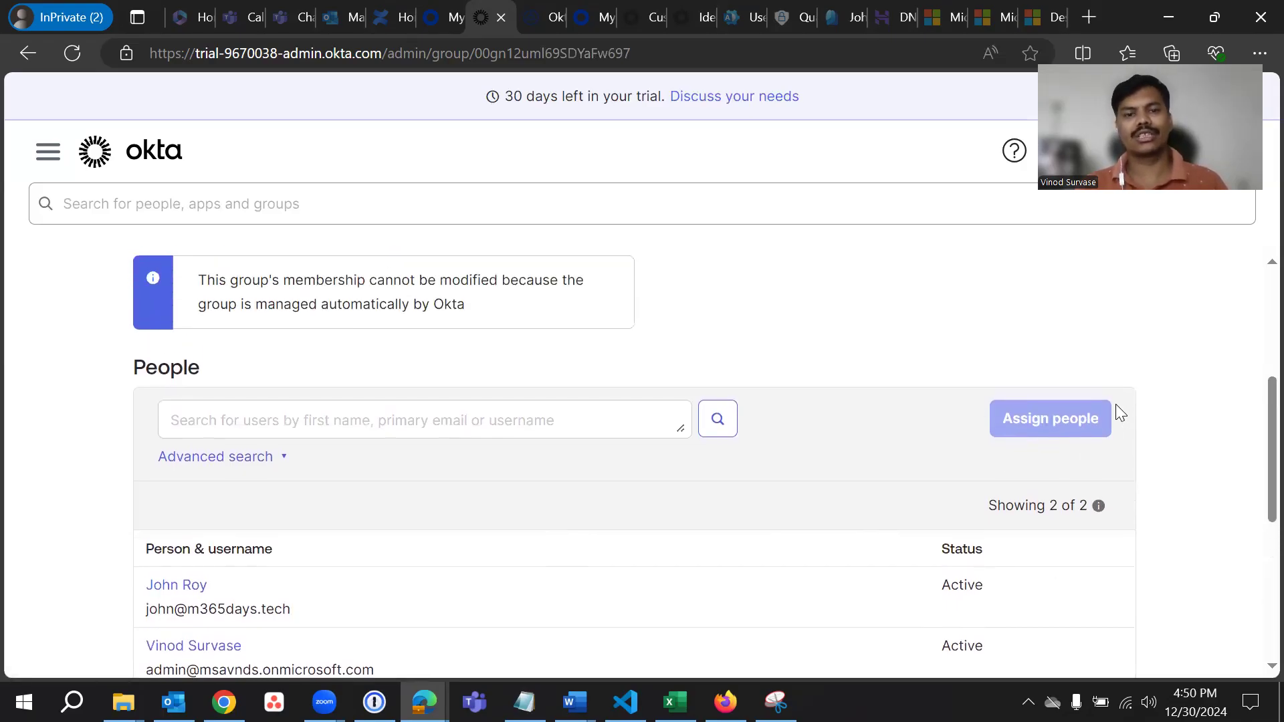
scroll(1115, 412, "up", 1)
scroll(1103, 418, "up", 2)
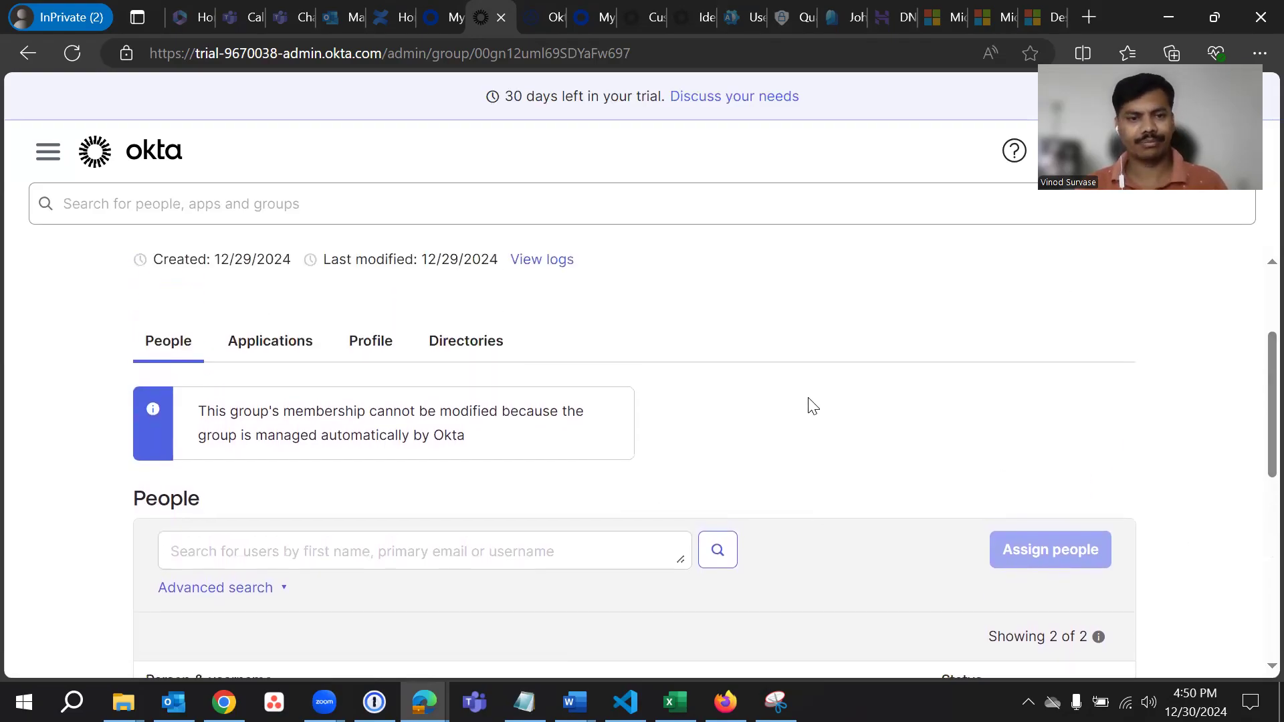
Step: Show the applications assigned to the Everyone group and review the assignment option and group member help
left_click(261, 342)
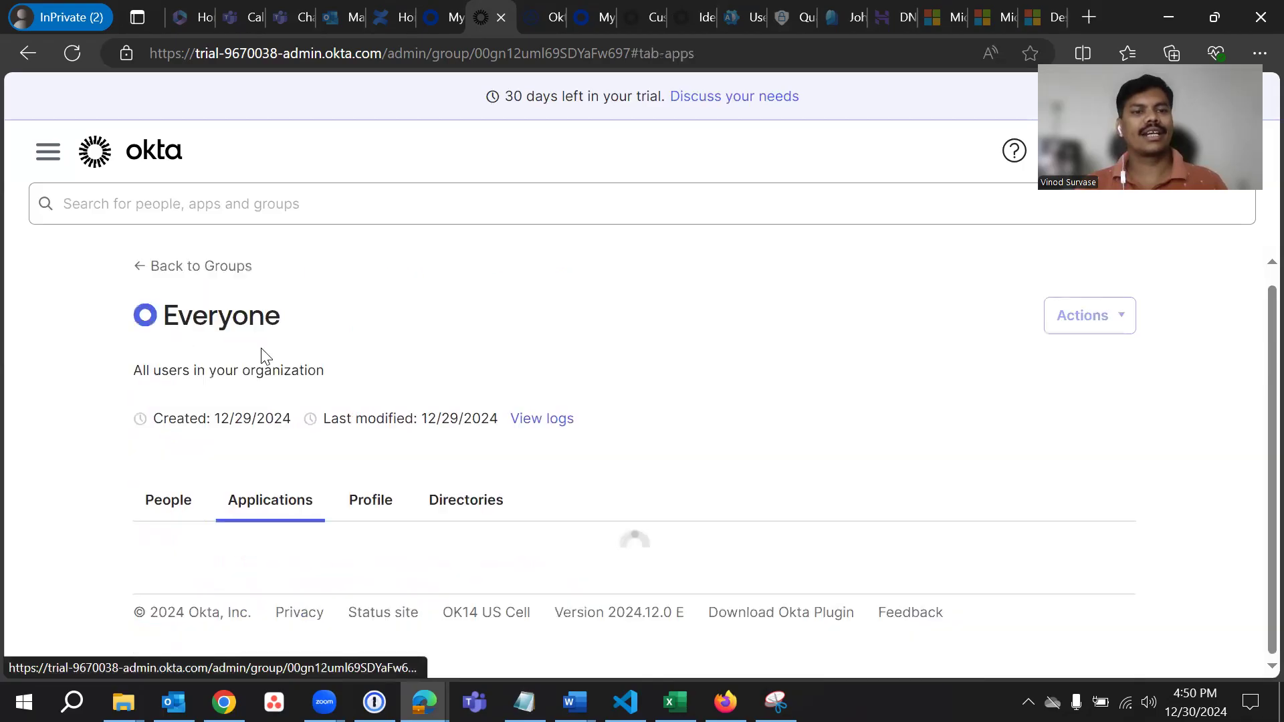
scroll(845, 418, "down", 2)
scroll(839, 421, "down", 2)
scroll(837, 424, "down", 3)
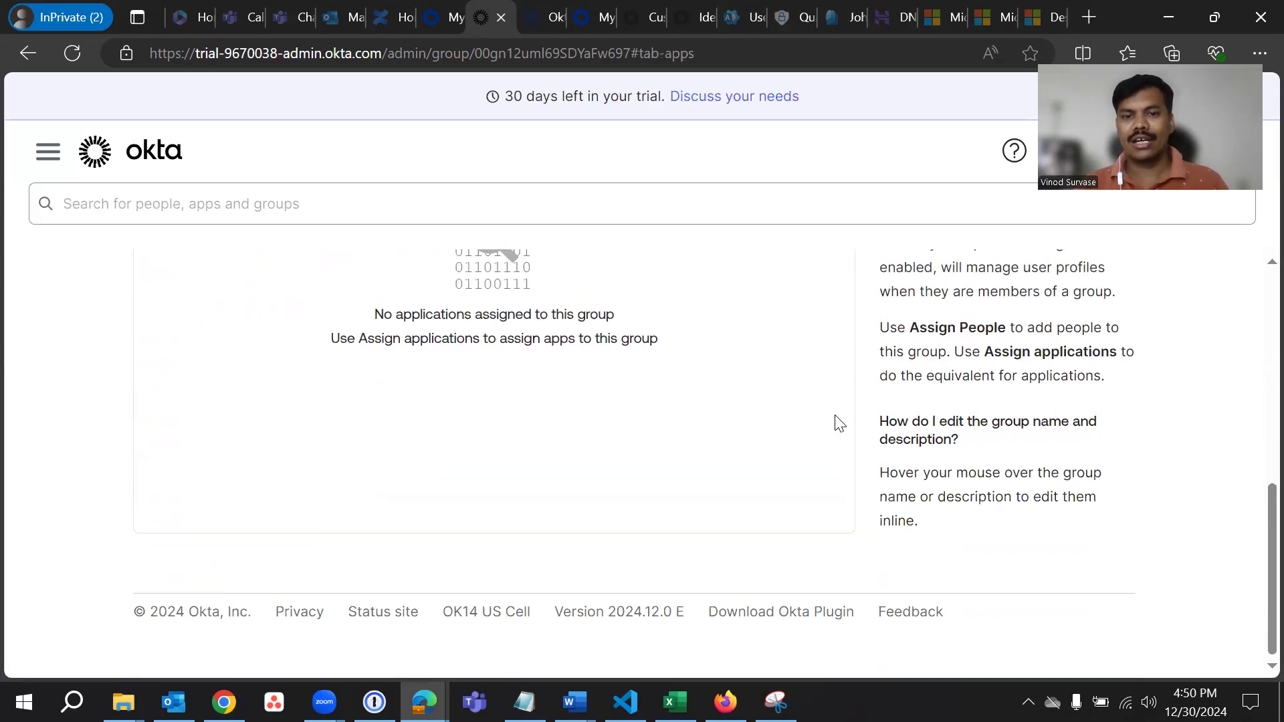
scroll(839, 422, "up", 4)
scroll(839, 424, "up", 1)
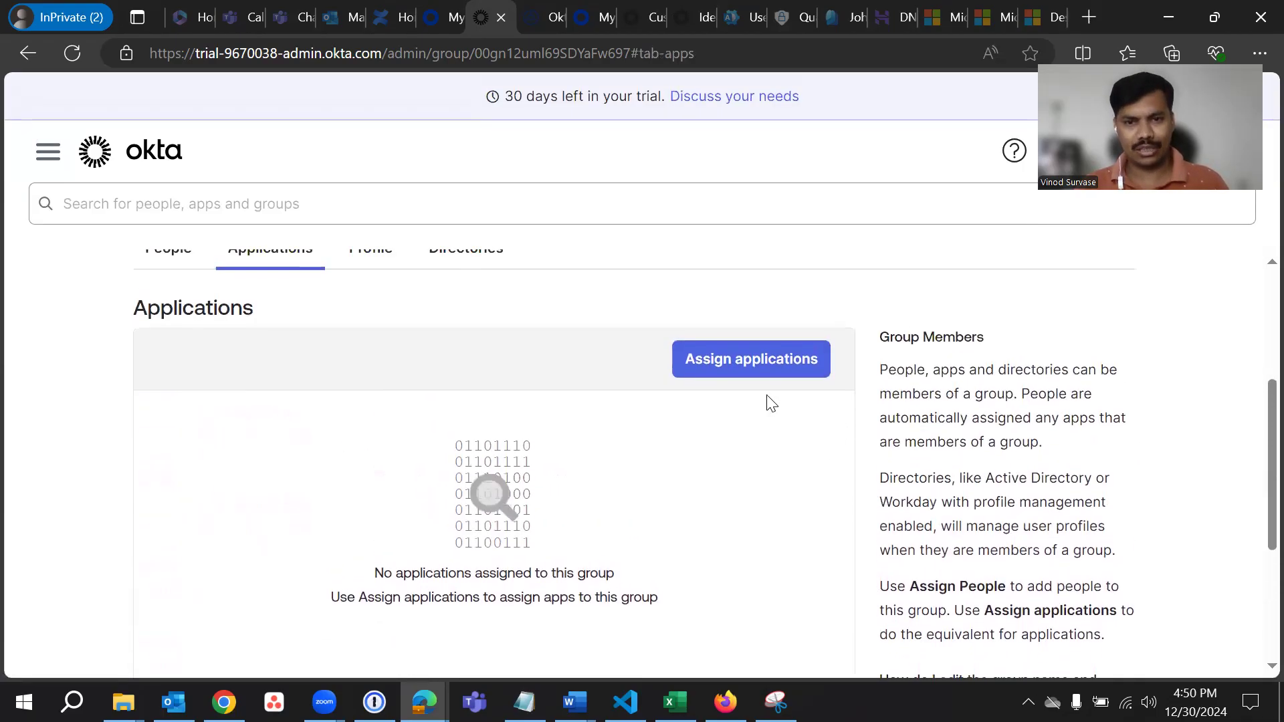
scroll(751, 381, "up", 1)
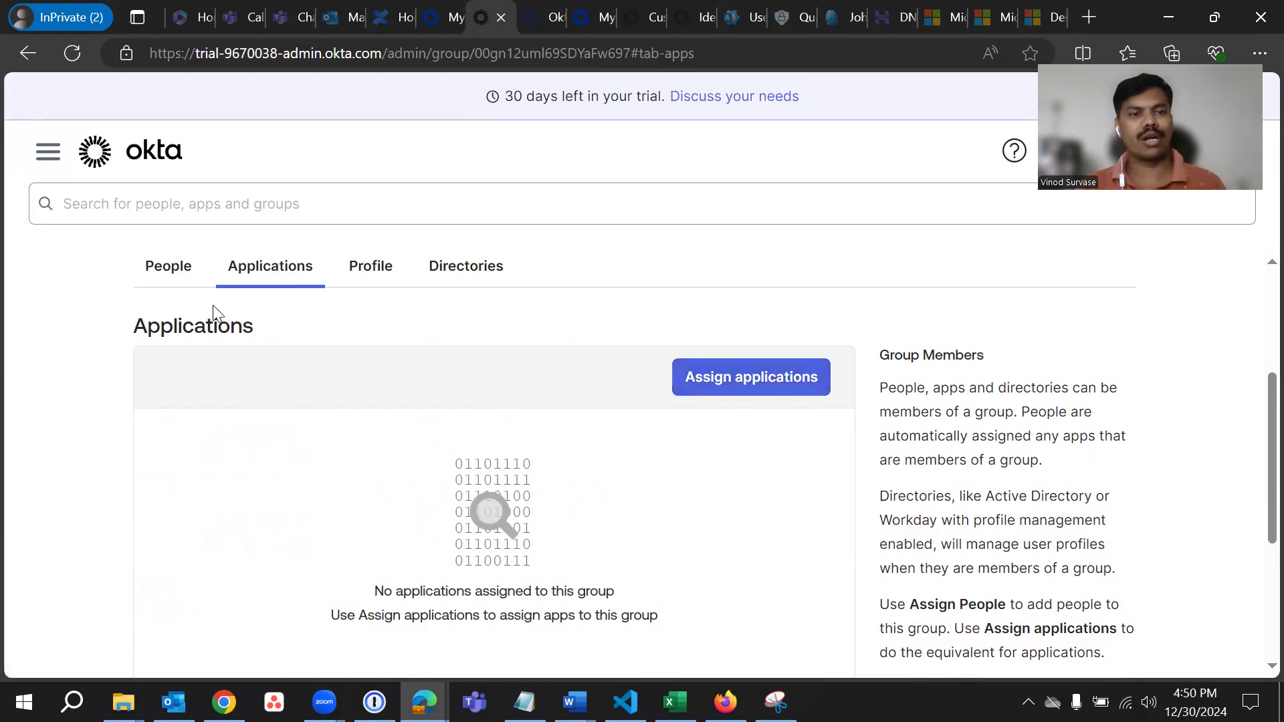
Step: Show the Everyone group's profile and examine its name and description attributes
left_click(376, 271)
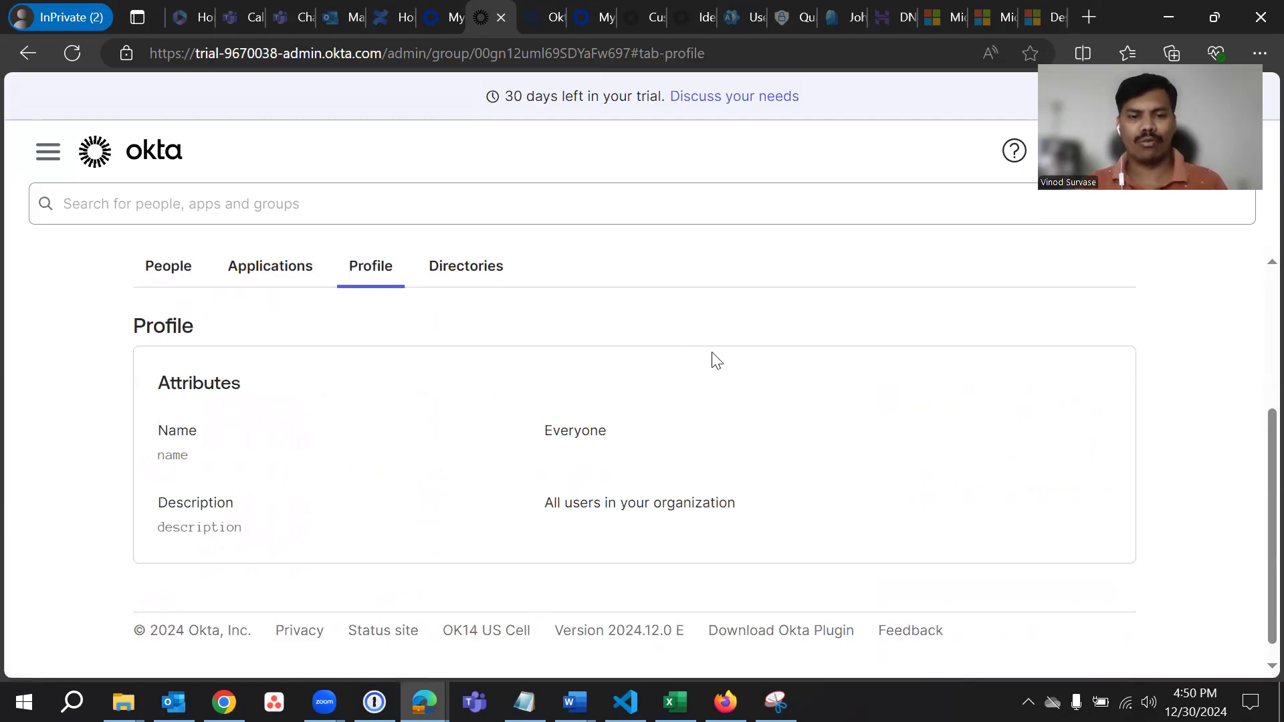
scroll(715, 359, "down", 1)
double_click(161, 419)
double_click(255, 484)
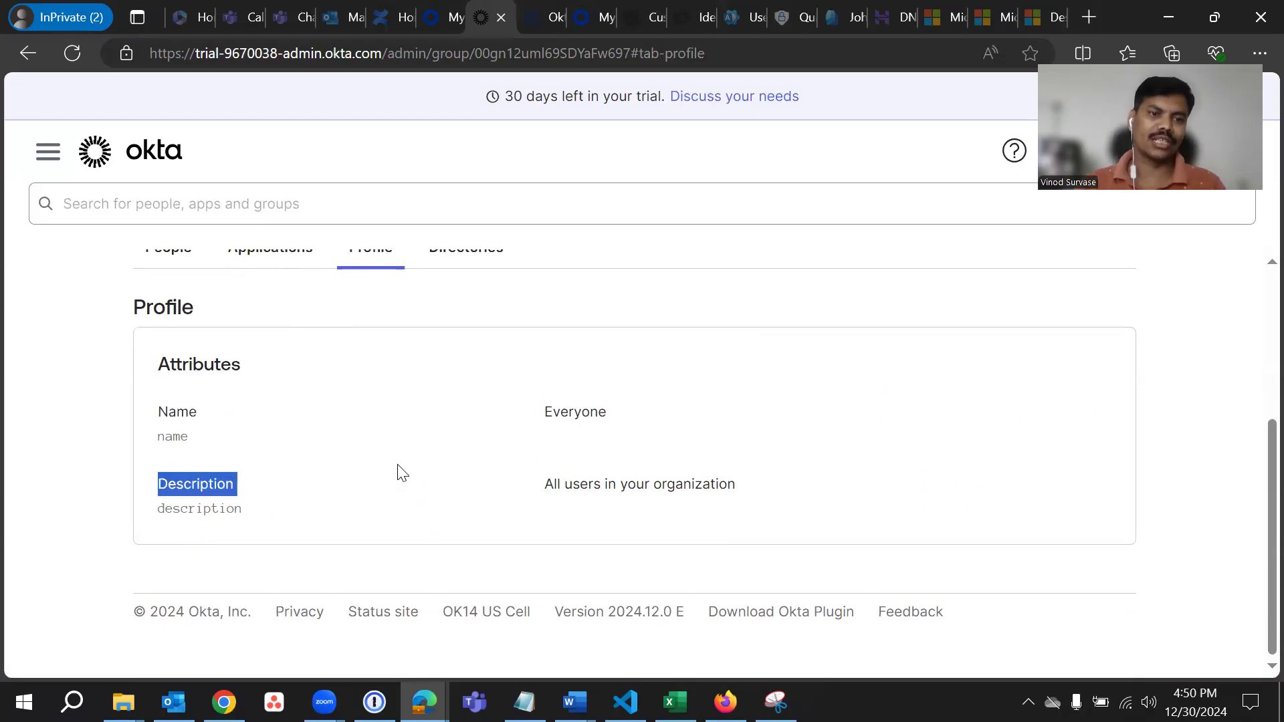
left_click(547, 412)
left_click_drag(547, 412, 552, 413)
left_click(833, 452)
scroll(834, 452, "up", 4)
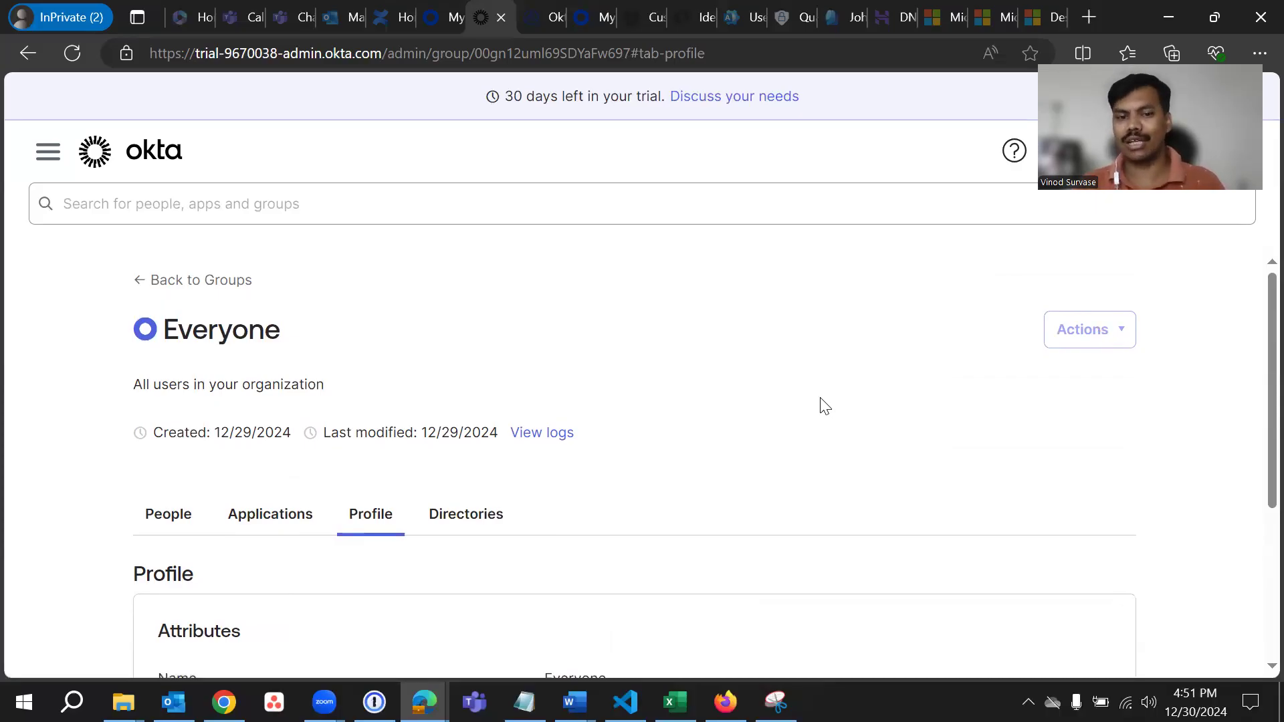
Step: Show the Everyone group's directories and review the assignments and the option for managing directories
scroll(829, 401, "down", 2)
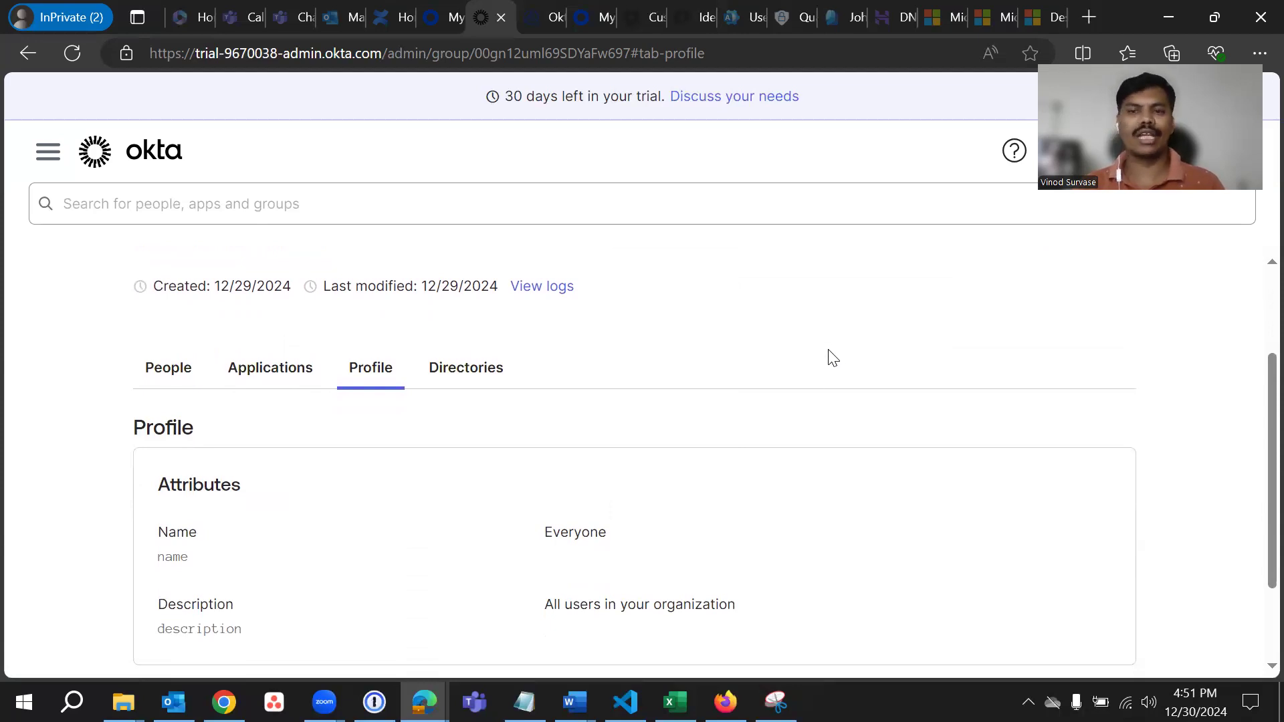
left_click(475, 372)
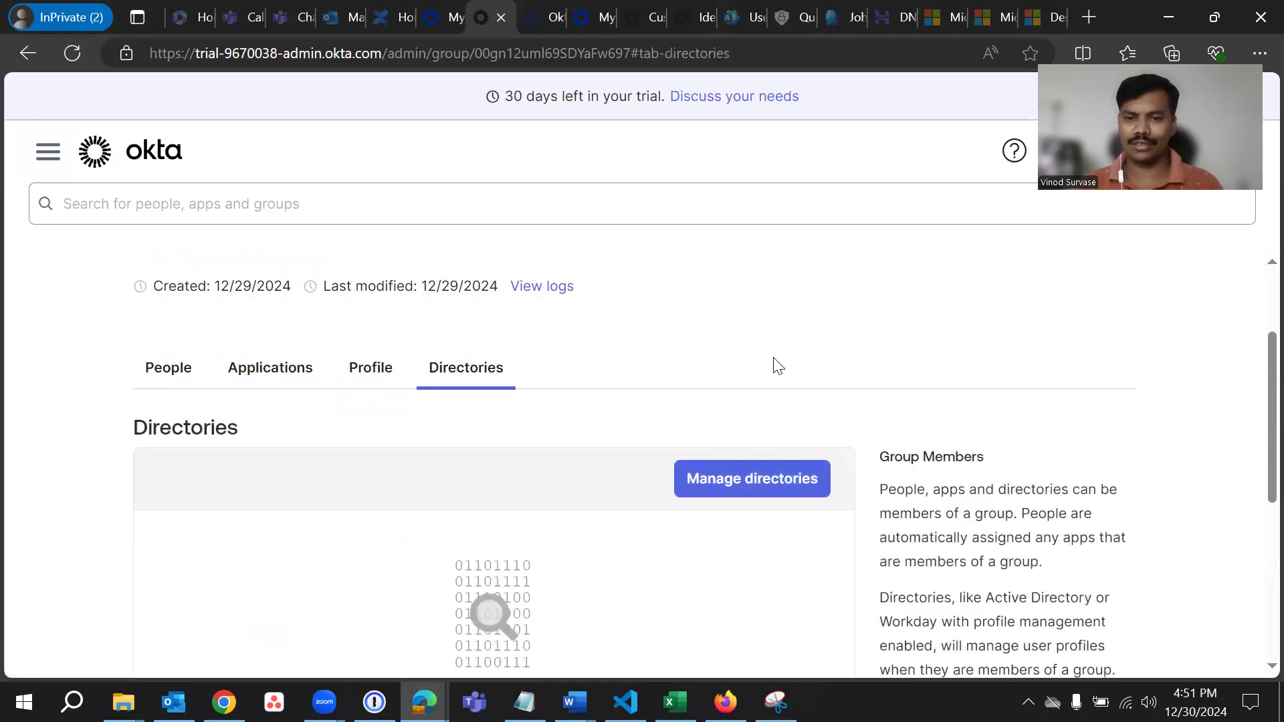
scroll(769, 368, "down", 5)
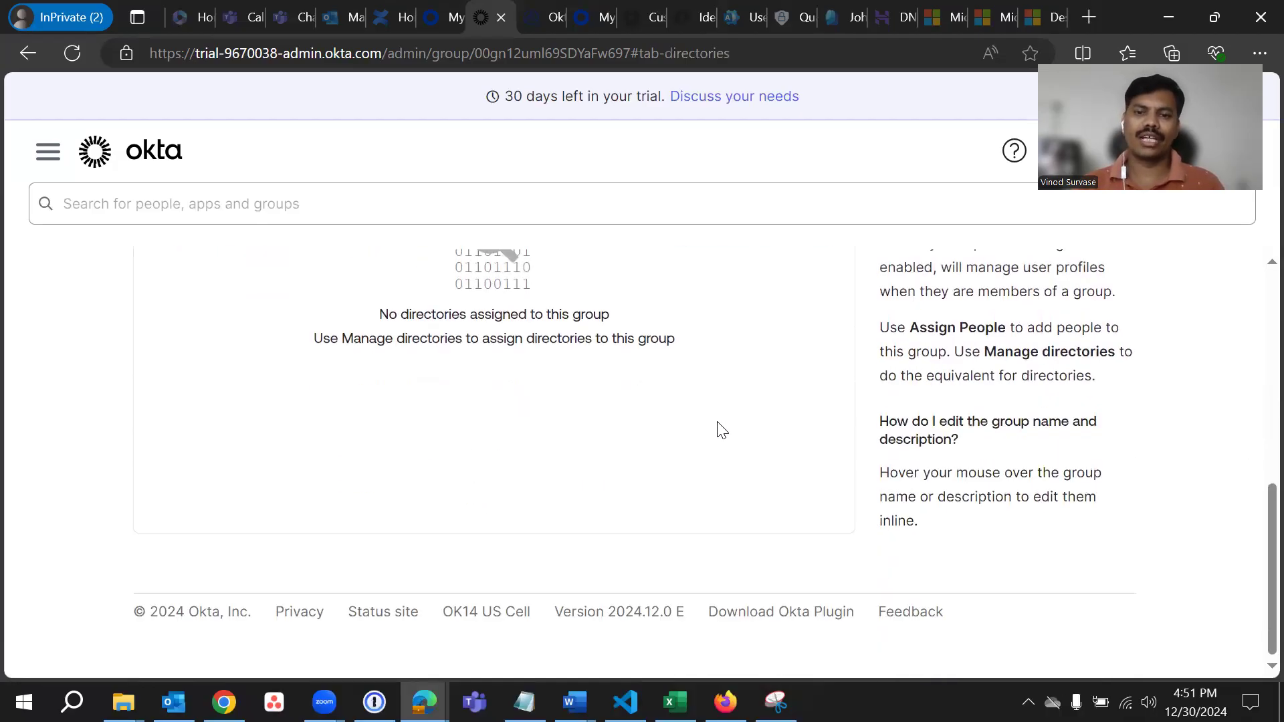
scroll(721, 428, "up", 3)
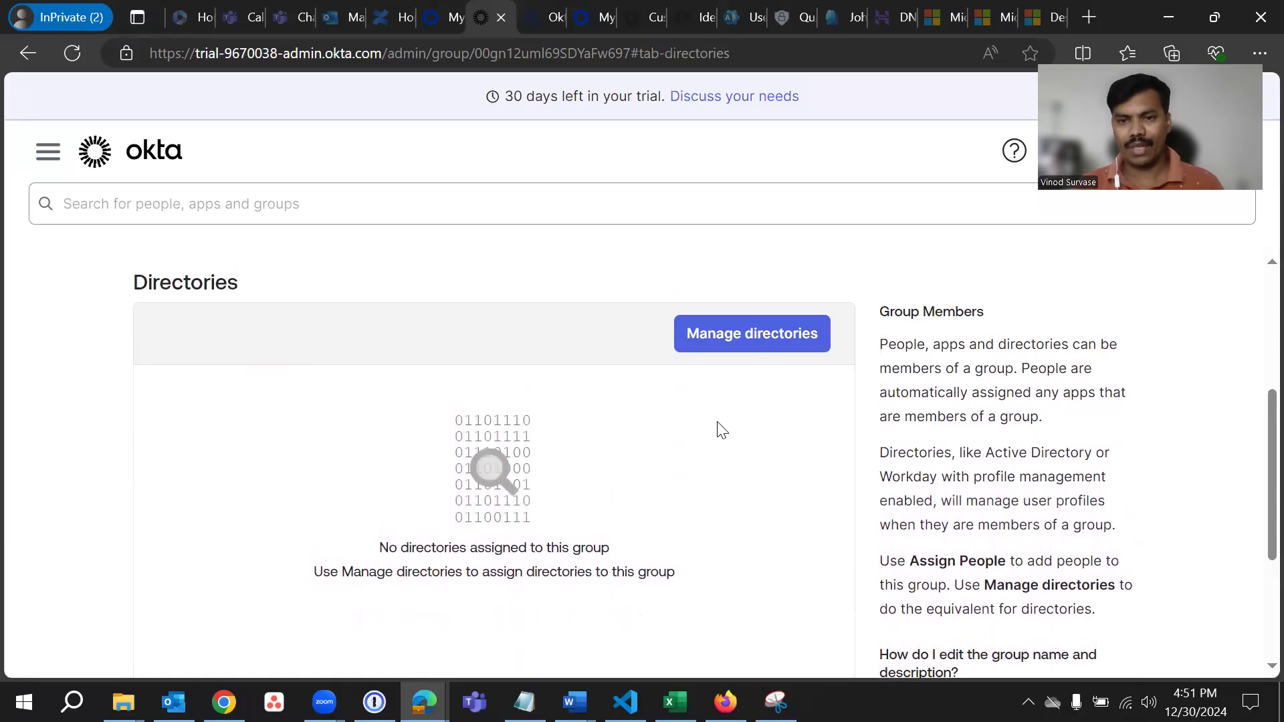
scroll(721, 428, "up", 1)
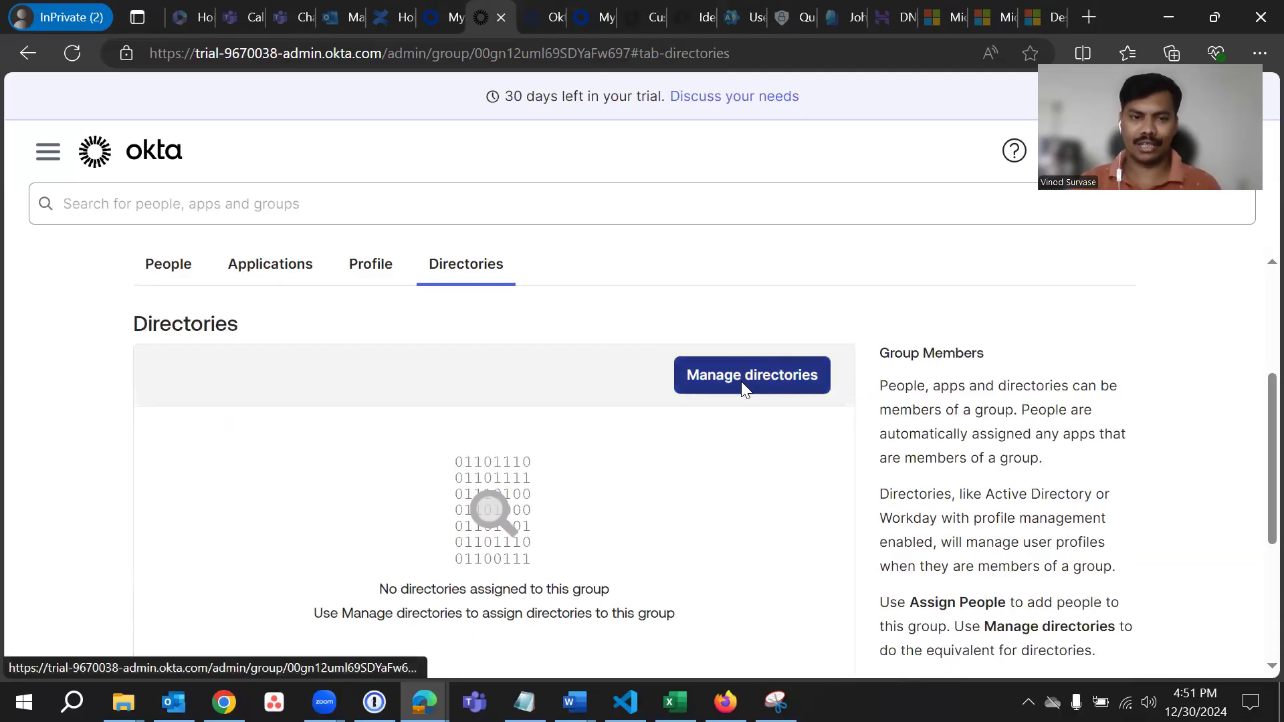
Step: Review the Everyone group's creation date and last modified date in its header
scroll(676, 373, "up", 2)
scroll(723, 378, "down", 2)
scroll(702, 384, "up", 2)
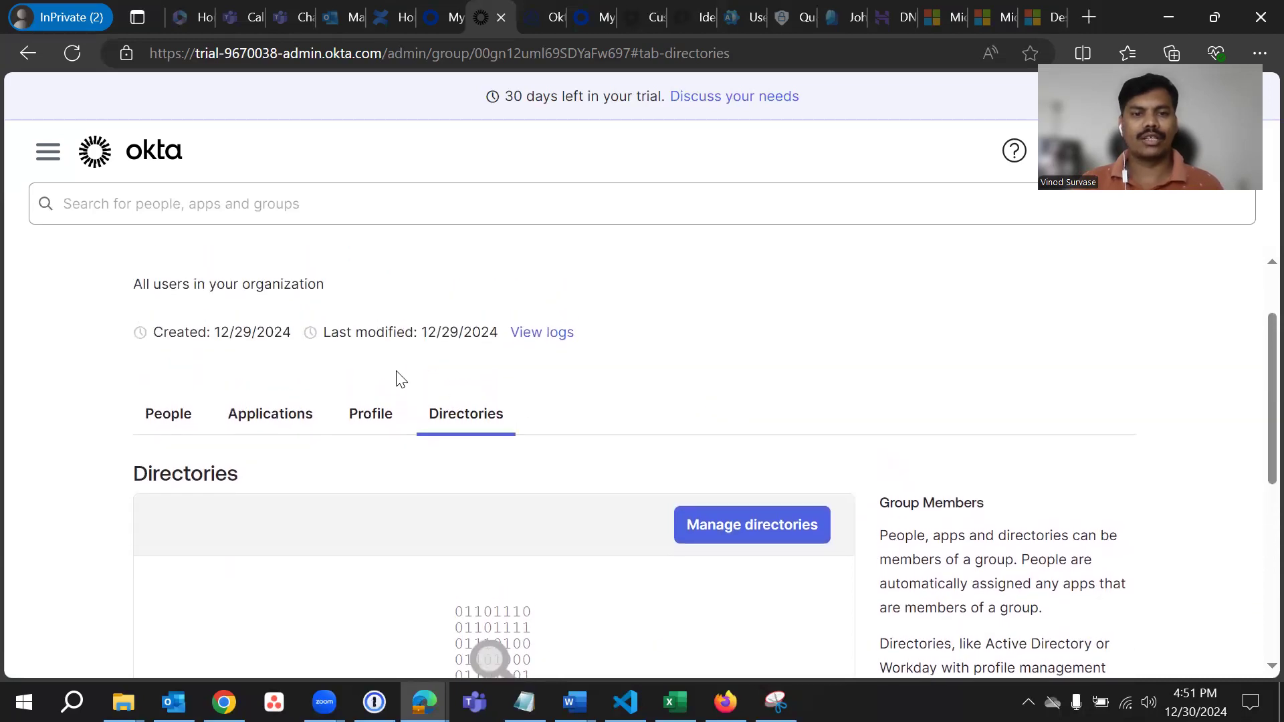
left_click_drag(160, 332, 278, 336)
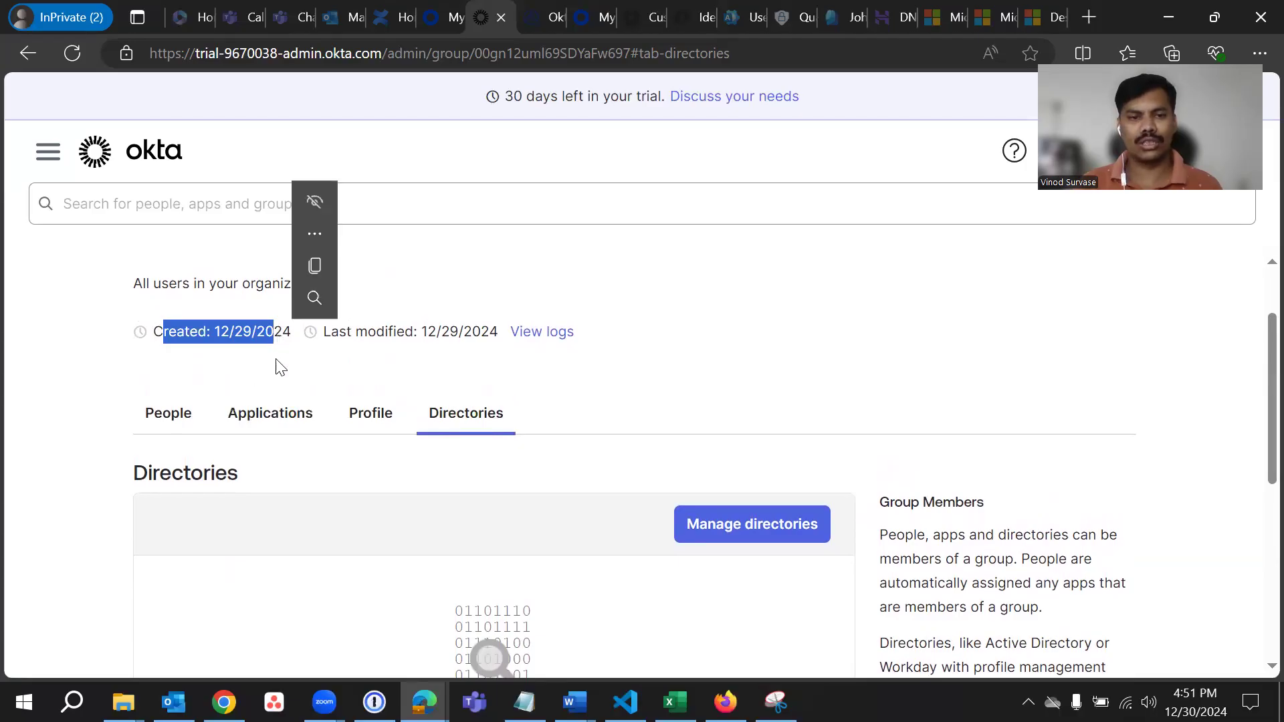
left_click(221, 376)
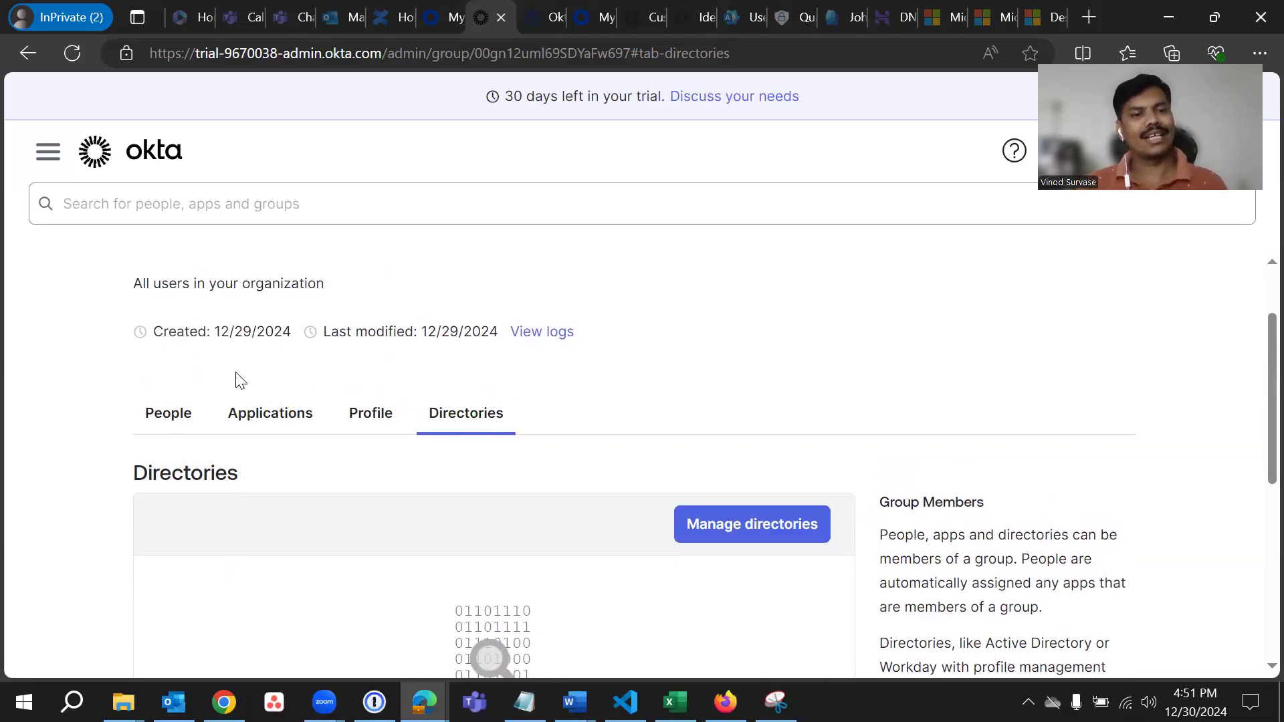
left_click_drag(339, 332, 495, 333)
left_click(444, 382)
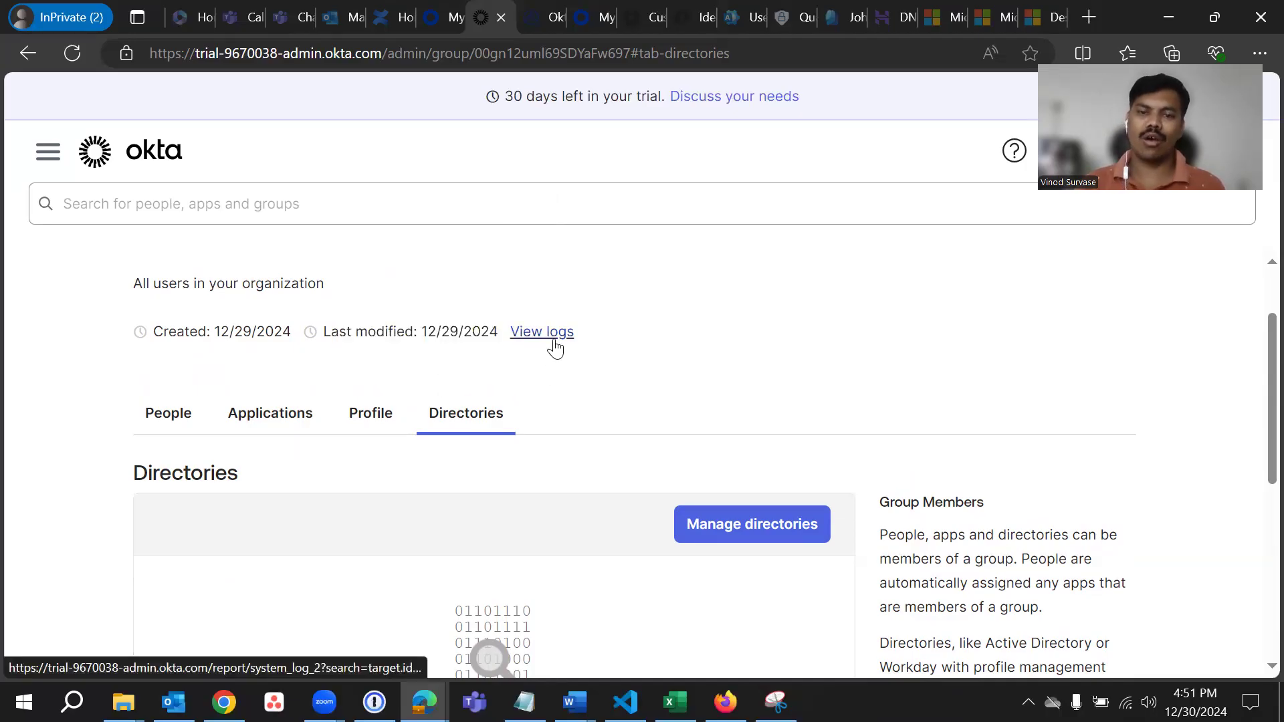
Step: Open the Everyone group's logs and examine the System Log search query, date range and event list
left_click(554, 347)
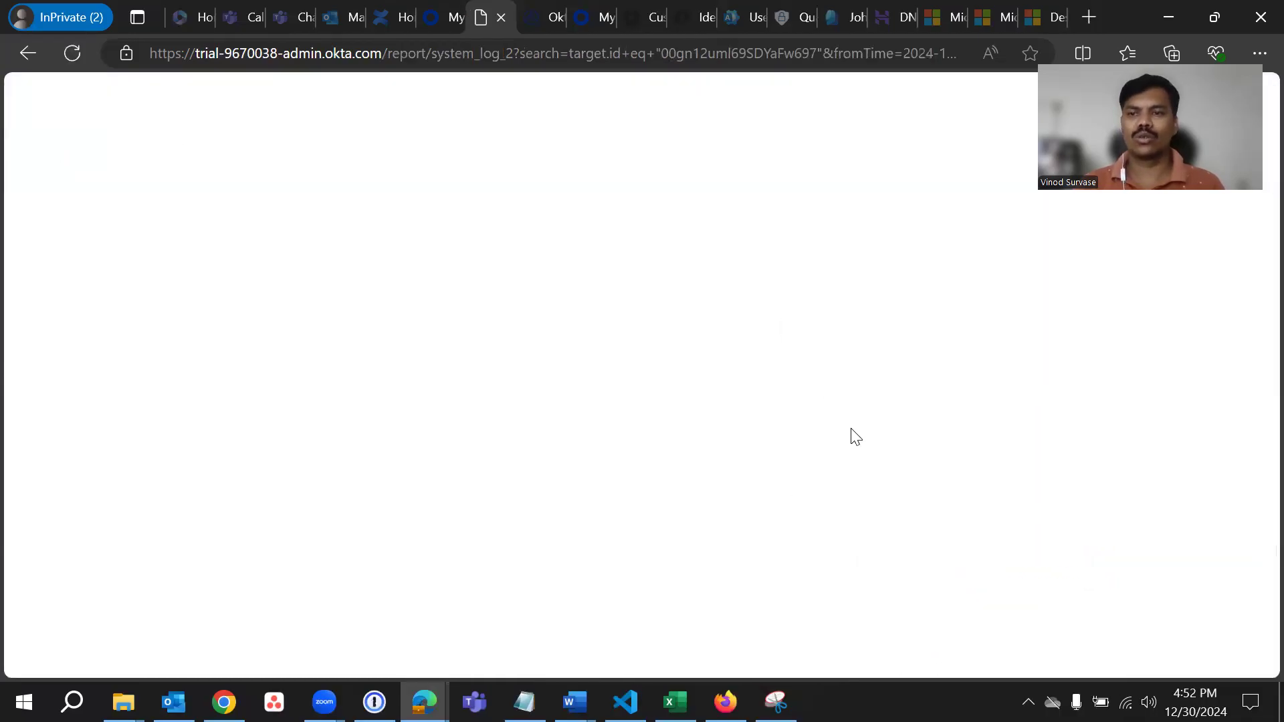
scroll(851, 438, "down", 10)
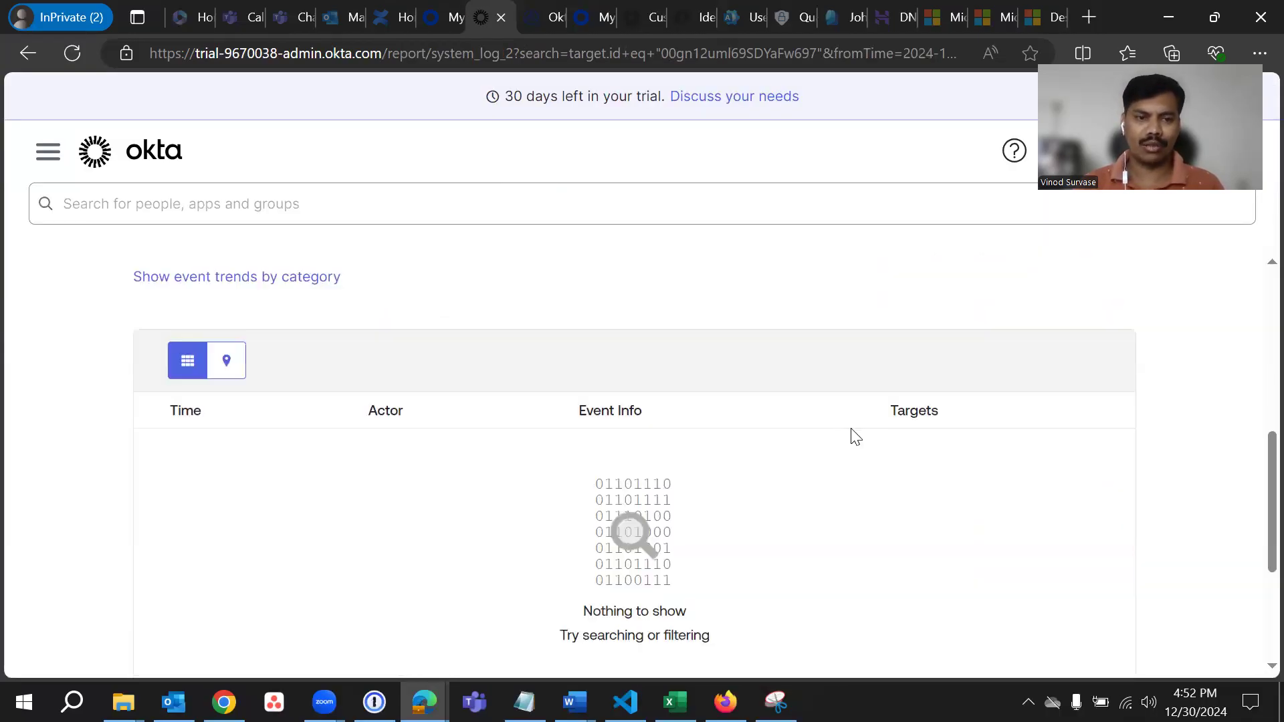
scroll(852, 437, "up", 10)
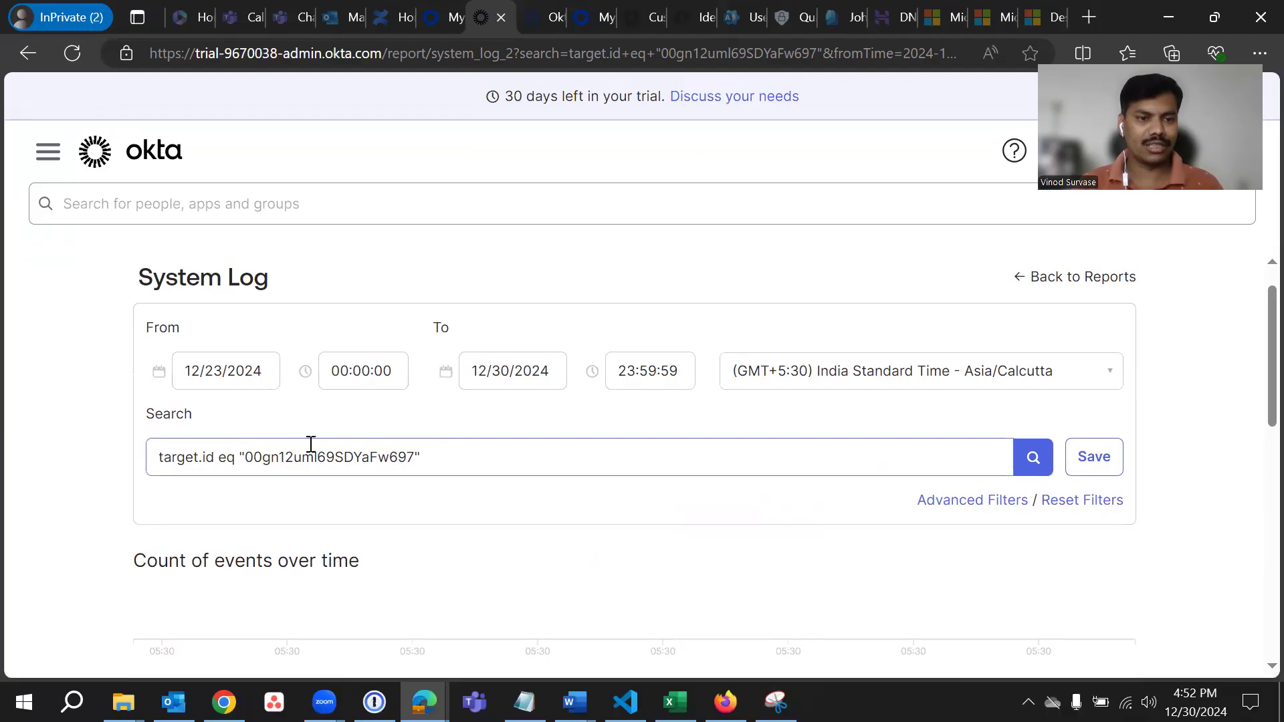
left_click_drag(157, 464, 448, 458)
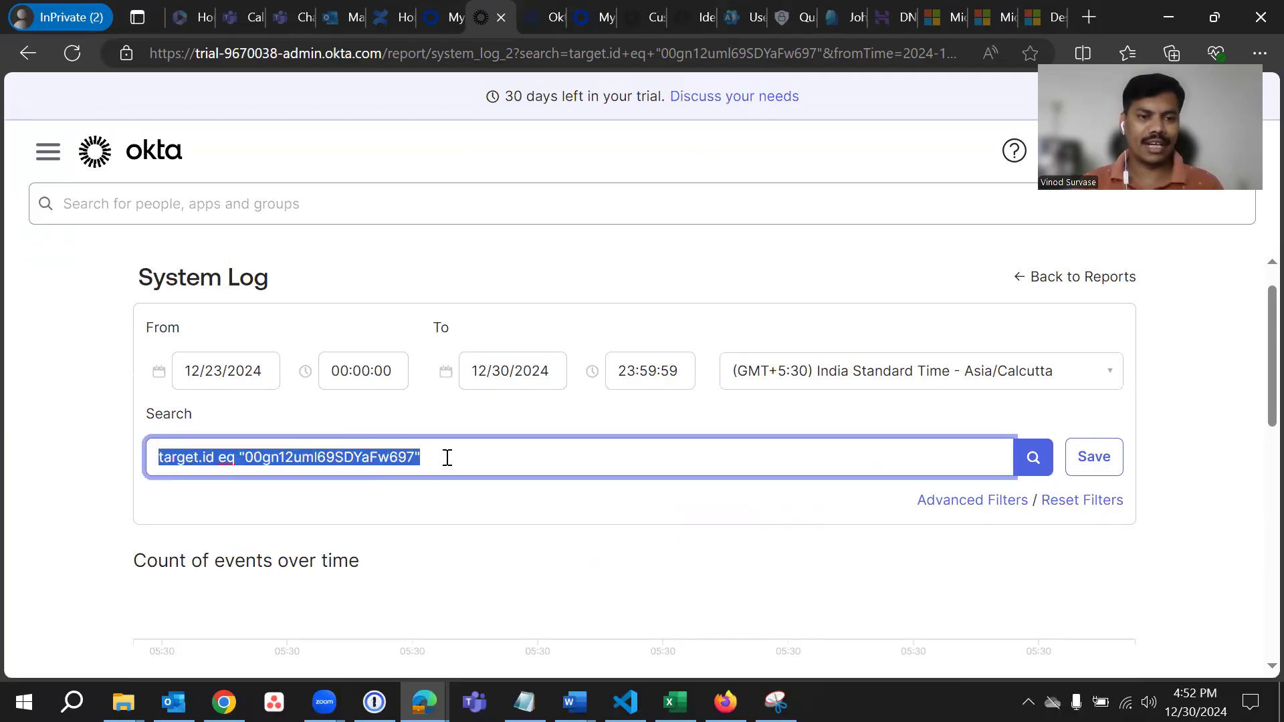
left_click(454, 502)
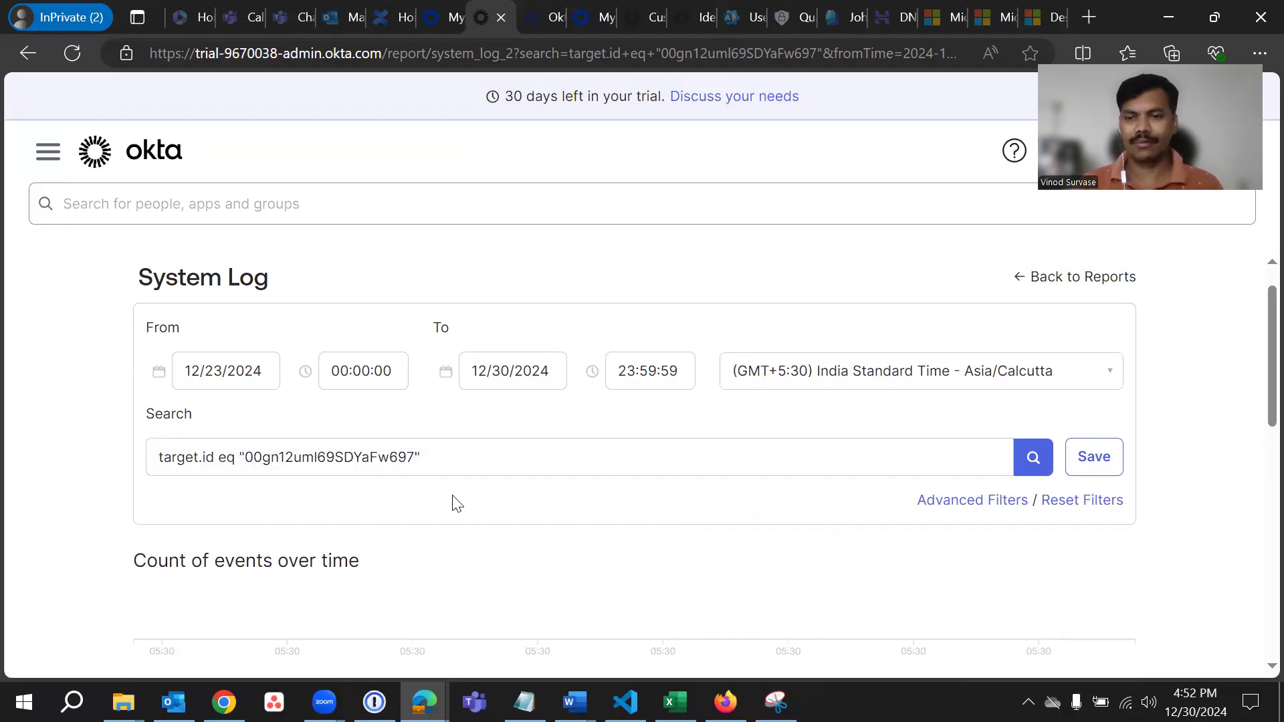
scroll(454, 503, "up", 1)
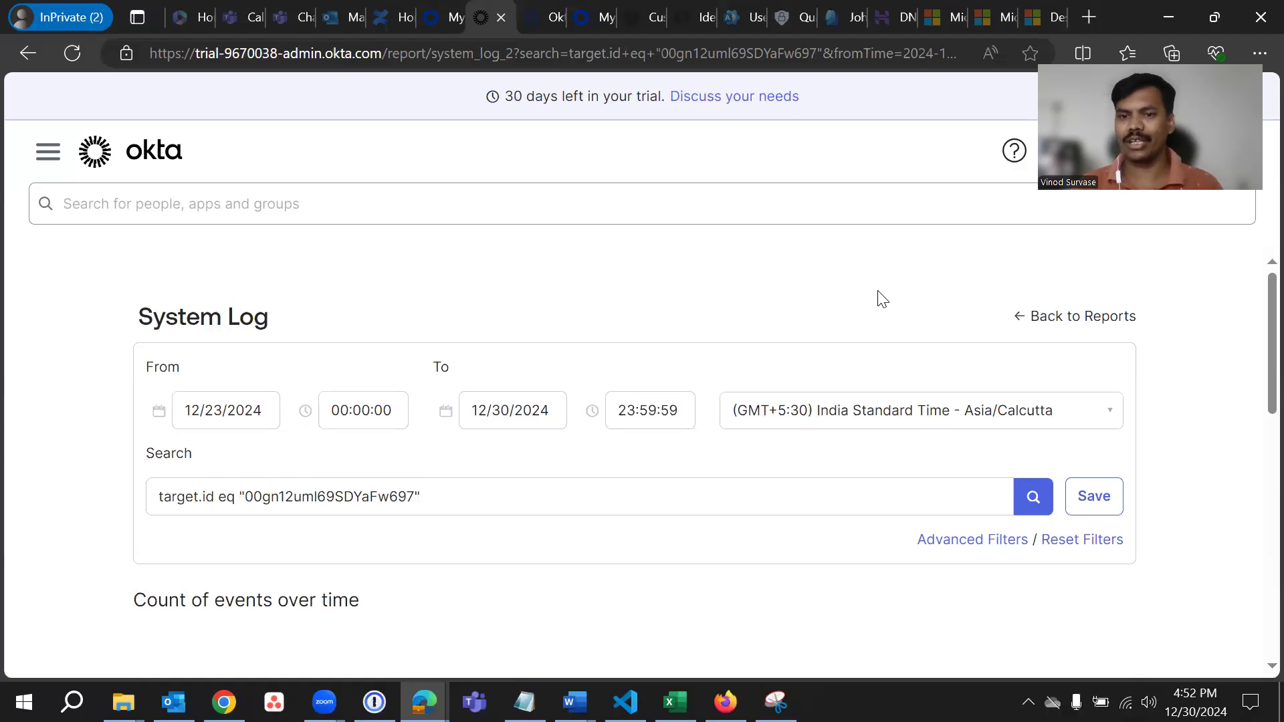
Step: Leave the System Log for the Reports page and return to the directory's Groups list
left_click(1054, 319)
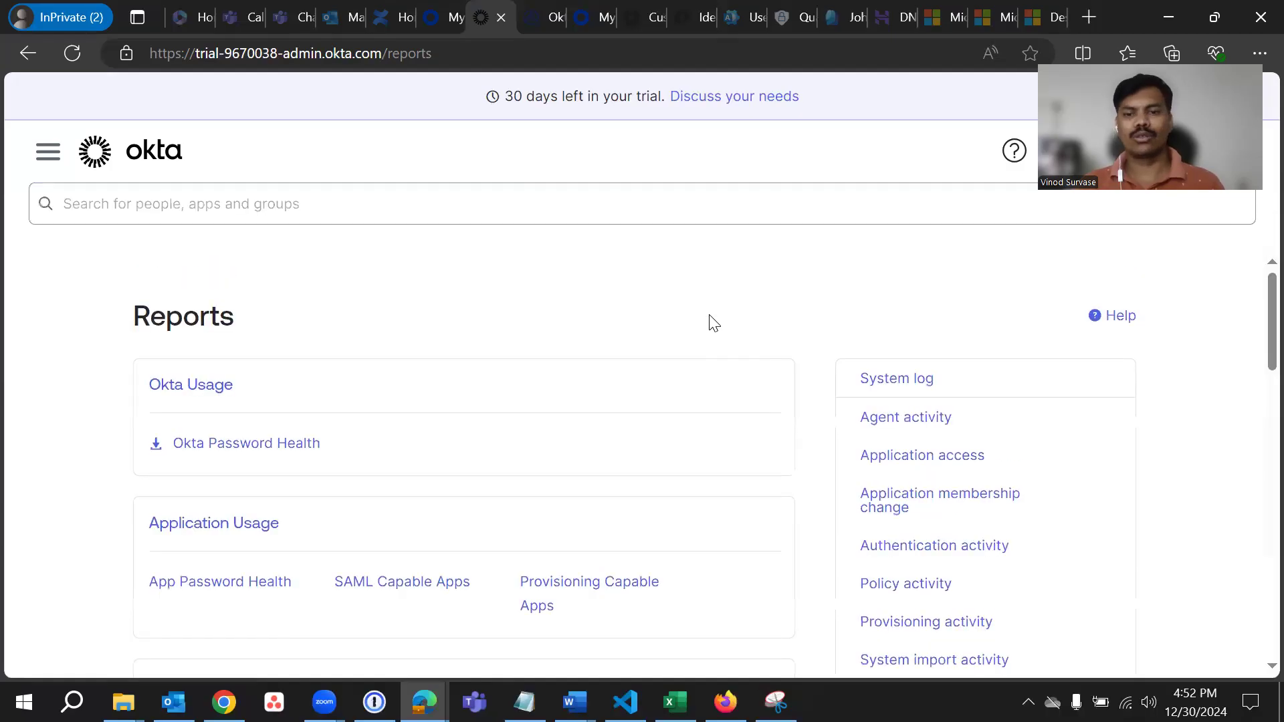
left_click(42, 155)
left_click(111, 149)
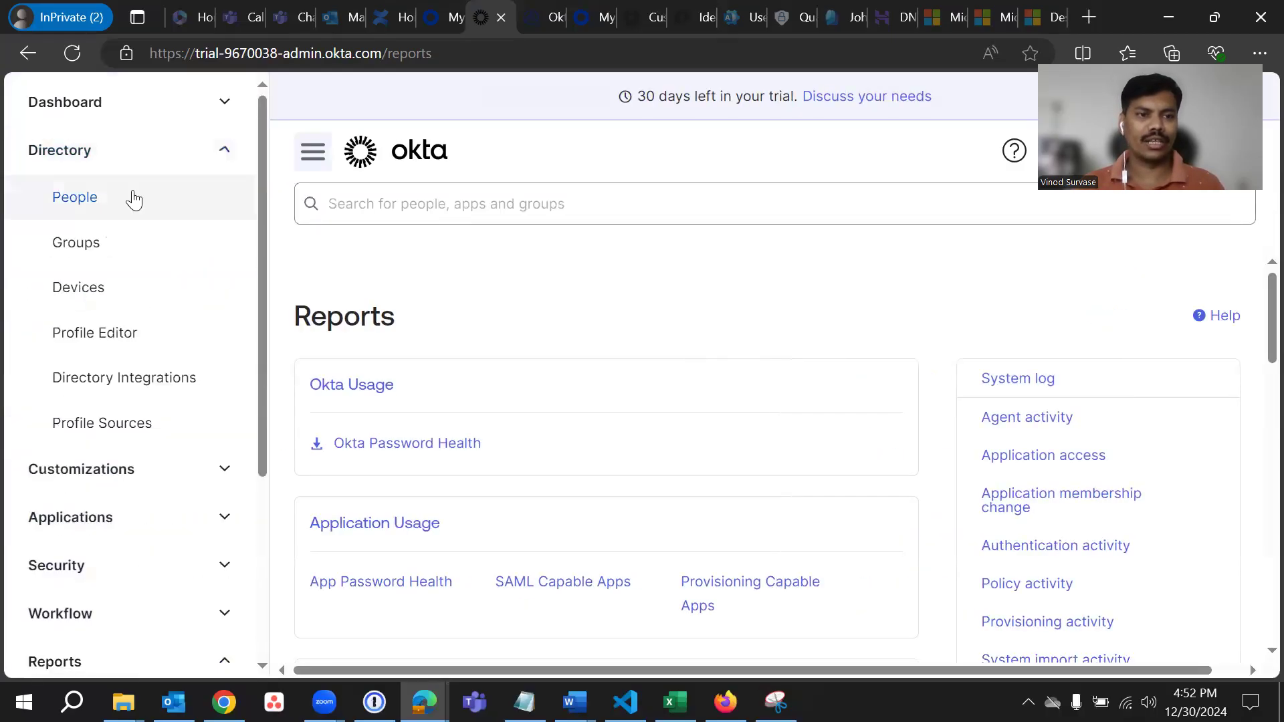
left_click(105, 246)
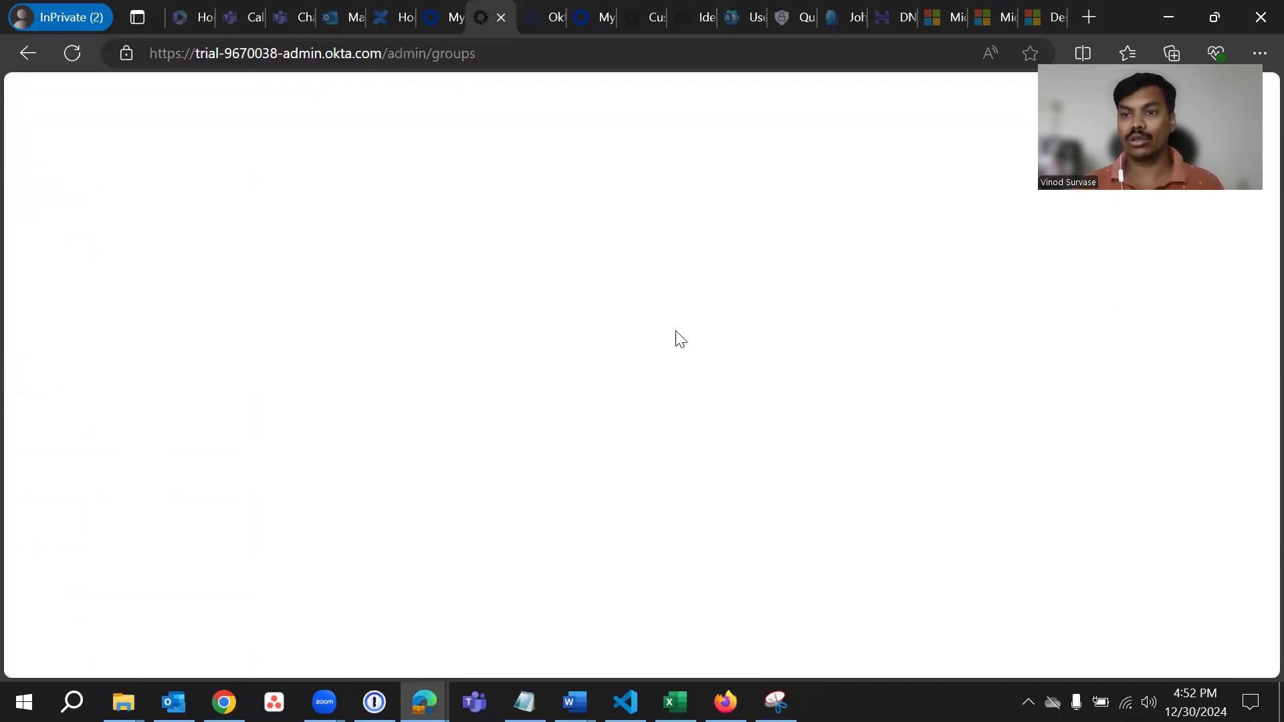
scroll(626, 308, "down", 3)
scroll(792, 430, "up", 1)
scroll(993, 369, "down", 1)
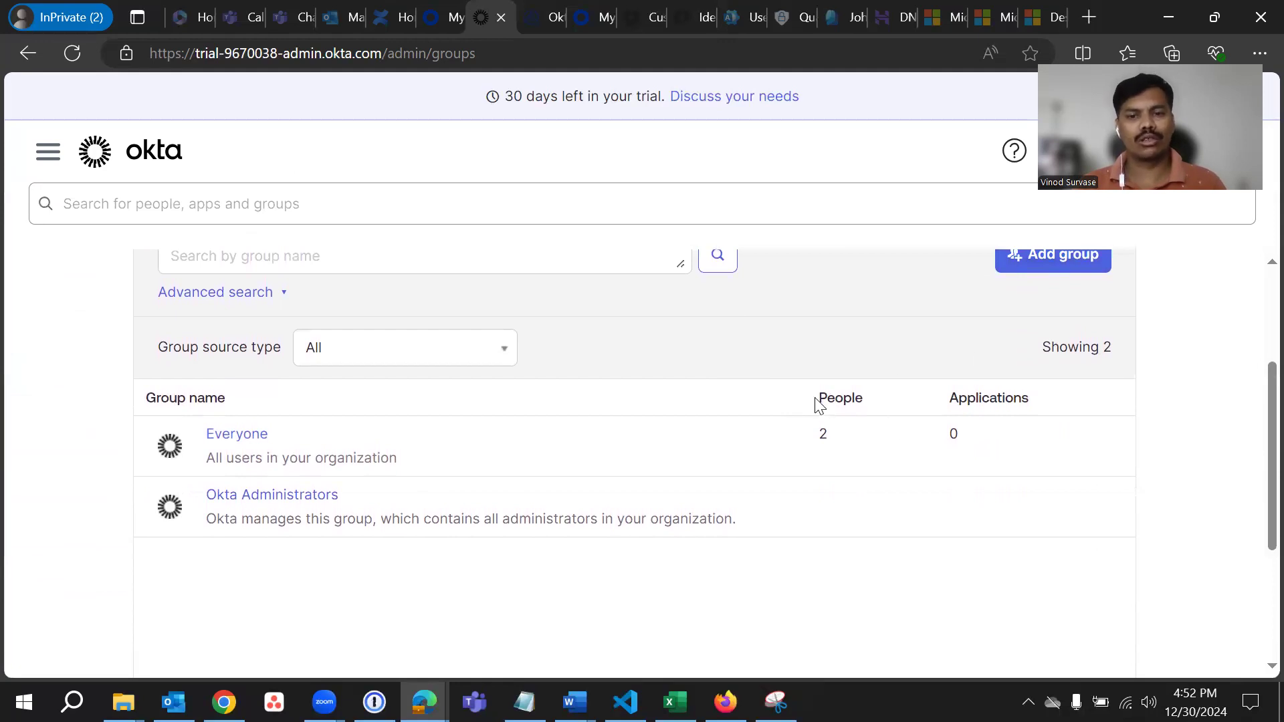
Step: Examine the People and Applications columns of the groups list for the Everyone group
left_click_drag(816, 405, 862, 400)
left_click_drag(950, 399, 1167, 418)
left_click(1209, 460)
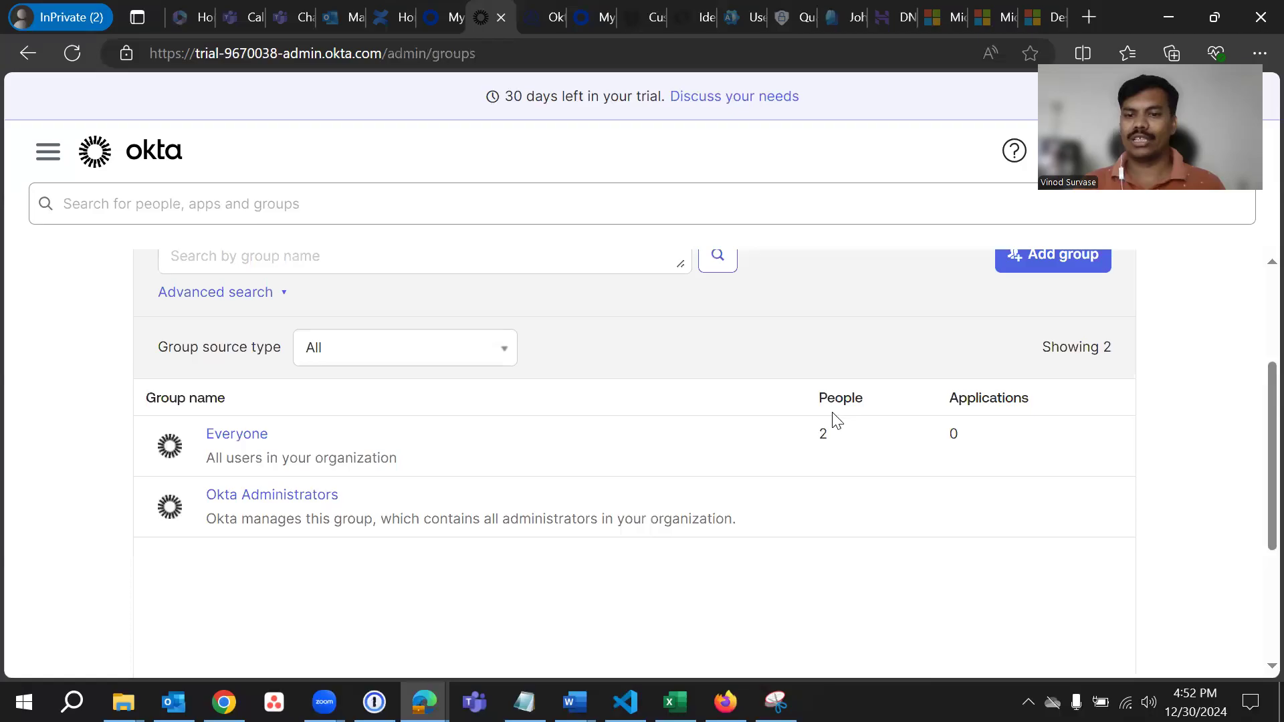
double_click(821, 433)
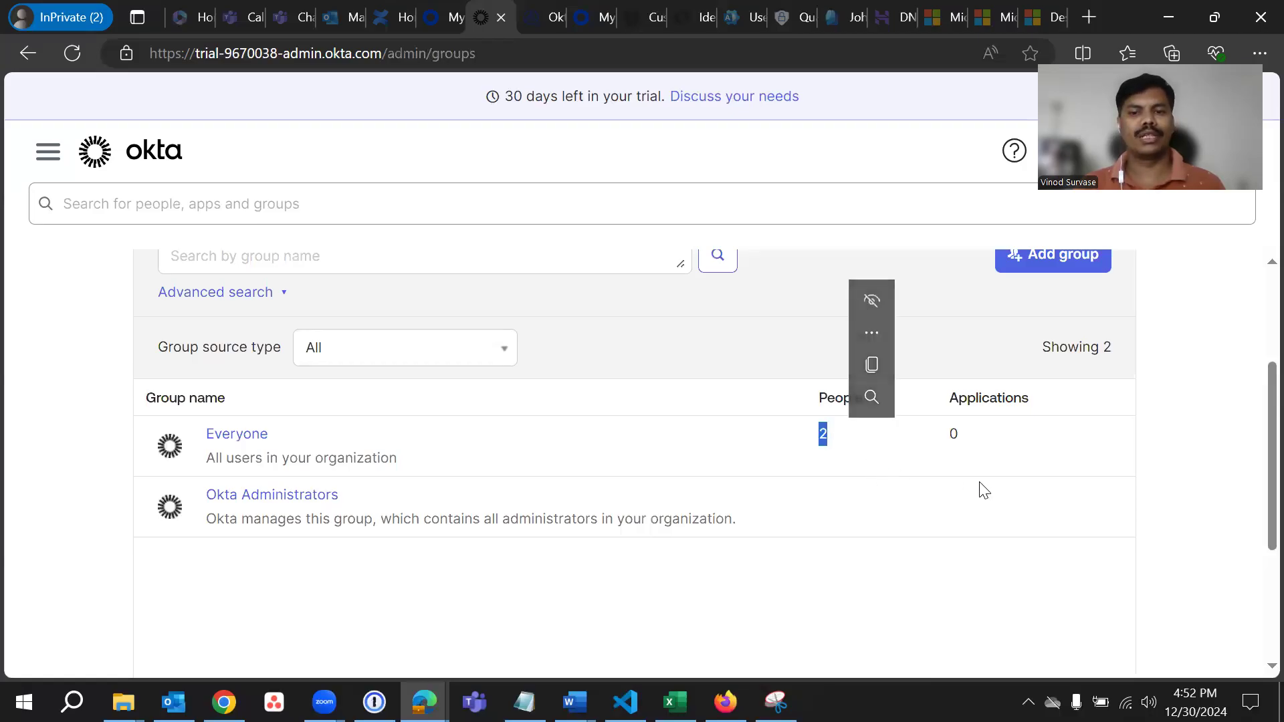
left_click(1040, 447)
double_click(952, 434)
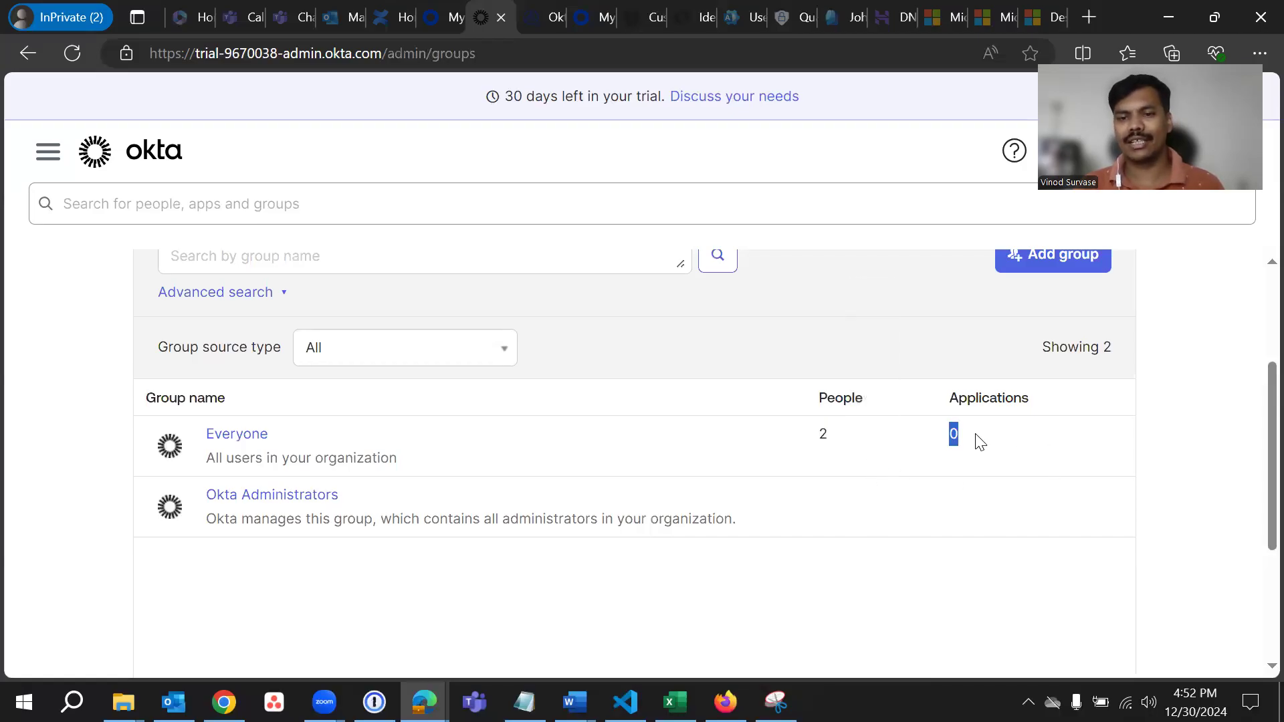
left_click(1055, 517)
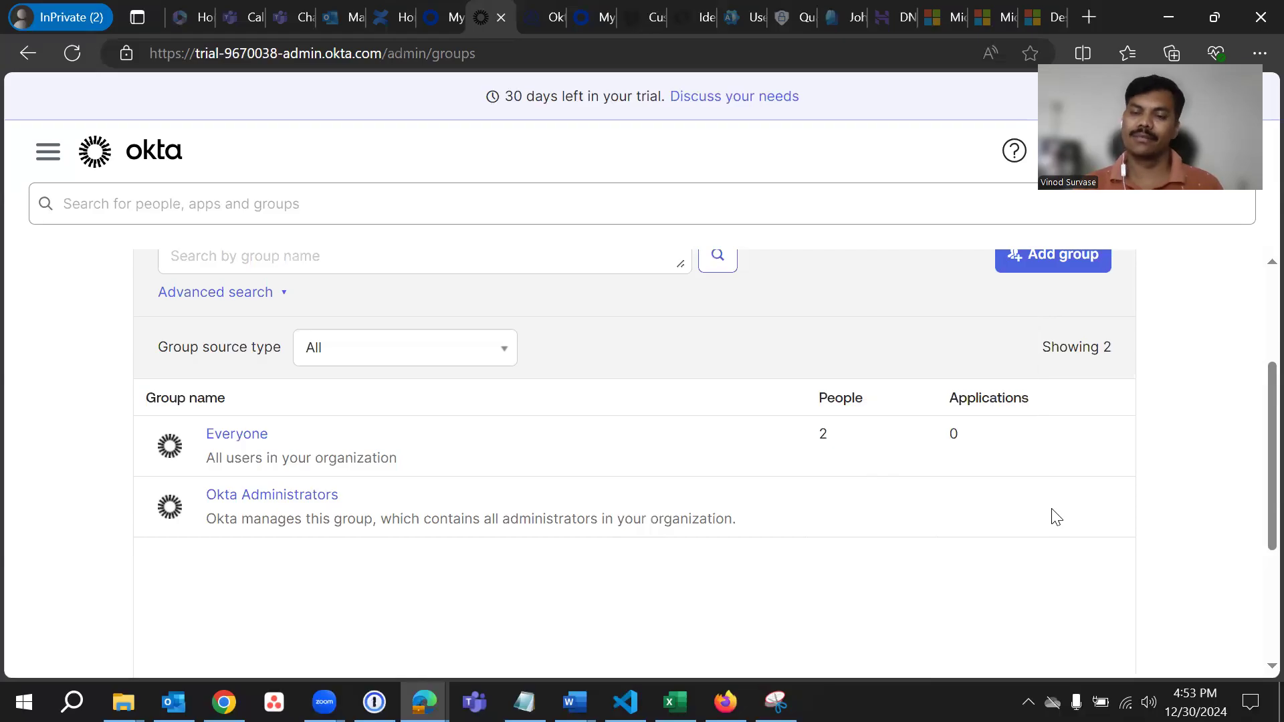
double_click(952, 434)
left_click(1090, 573)
Step: Start adding a new group and name it SSO Apps
scroll(1091, 570, "up", 2)
scroll(1090, 574, "up", 1)
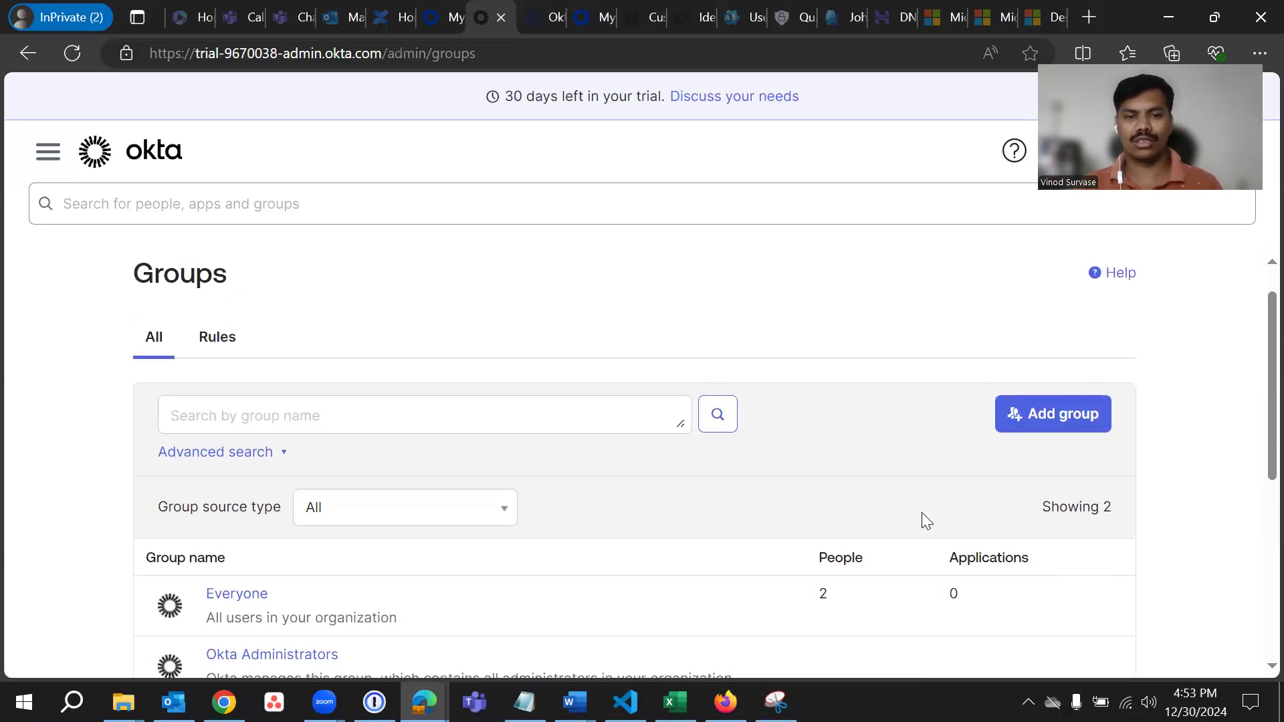
left_click(1047, 427)
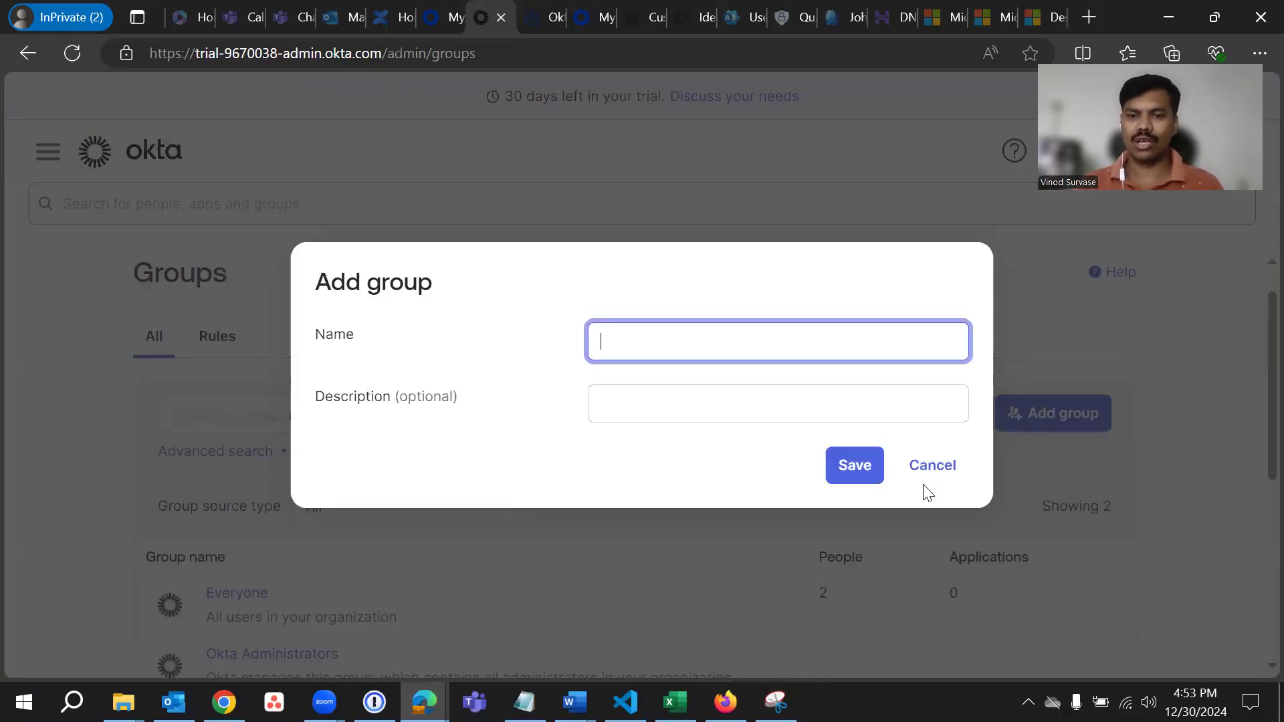
left_click(936, 469)
left_click(1037, 422)
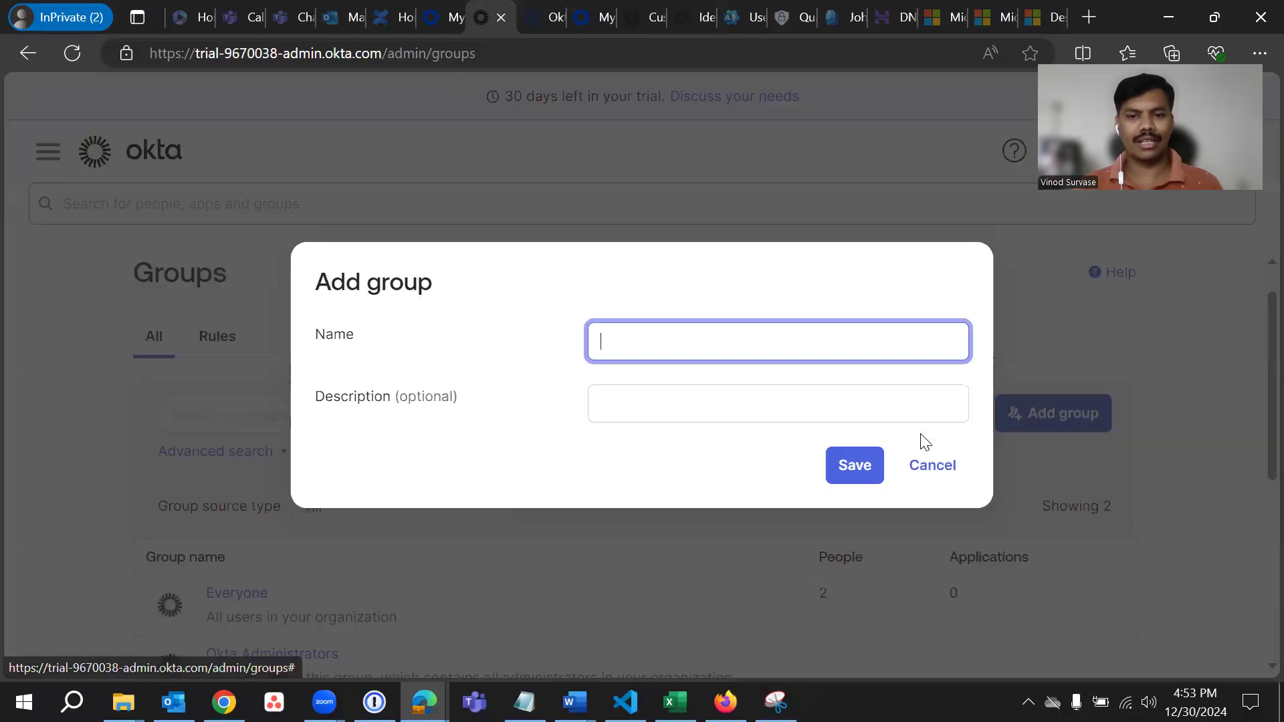
left_click(735, 345)
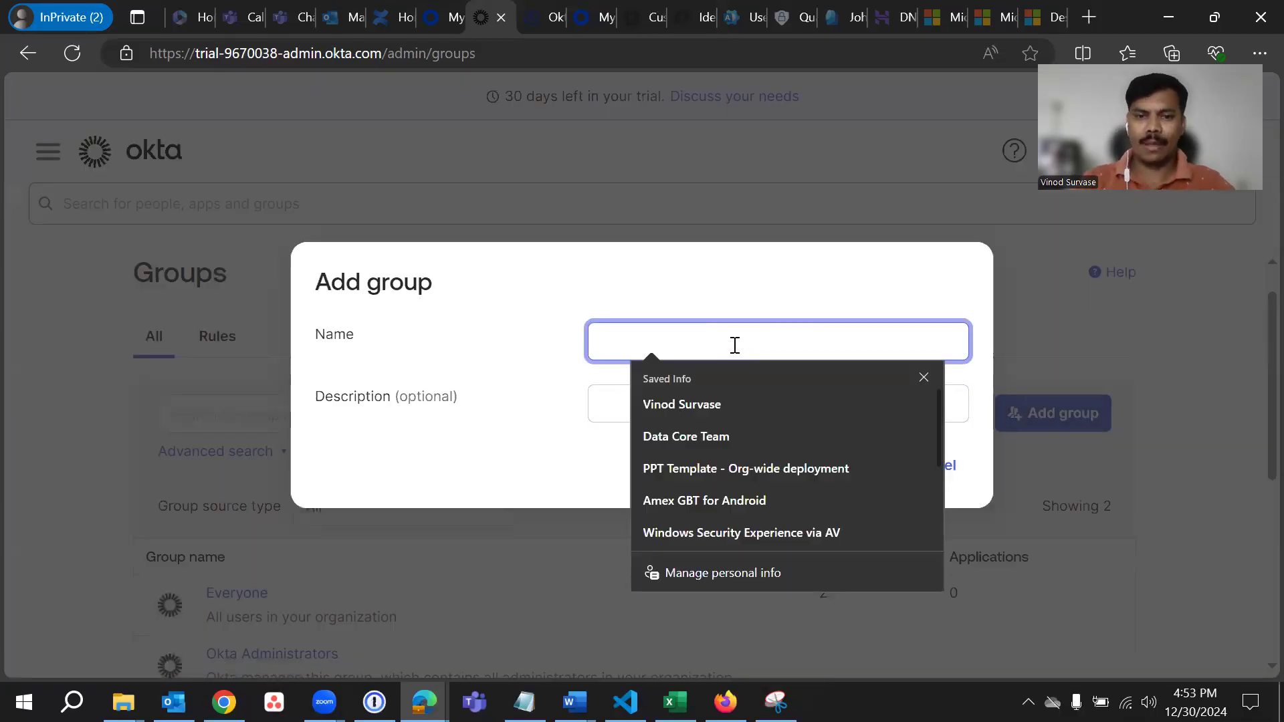
left_click(924, 378)
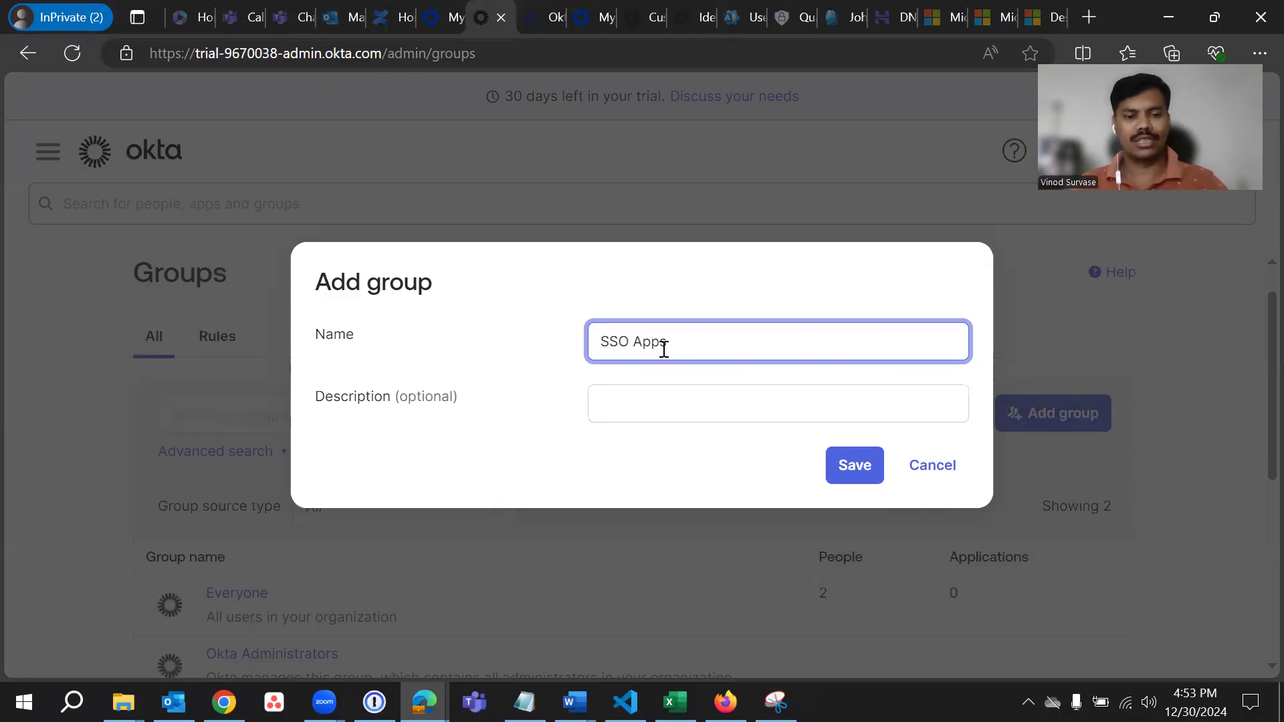
Step: Set the new group's description to "This is for SSO enabled Apps." and save the group
key("ctrl+a")
key("ctrl+c")
left_click(672, 387)
key("ctrl+v")
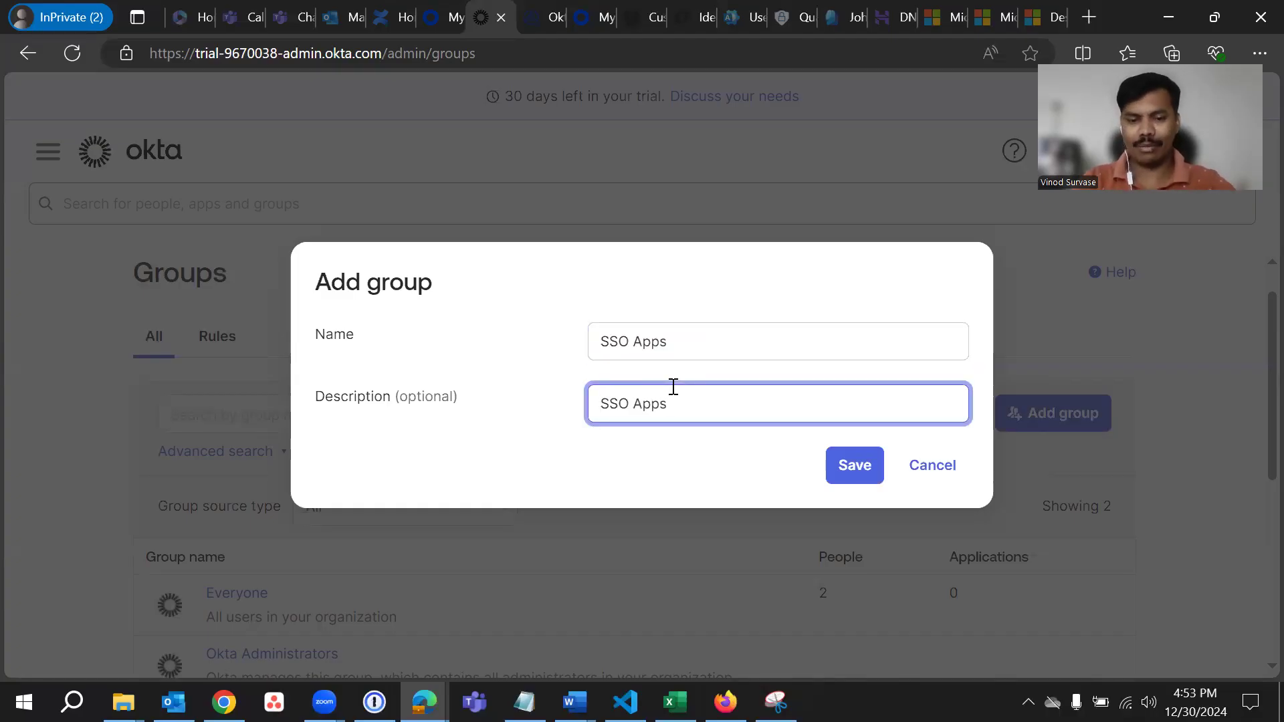
type("t")
key("BackSpace")
type("This is for SSO ")
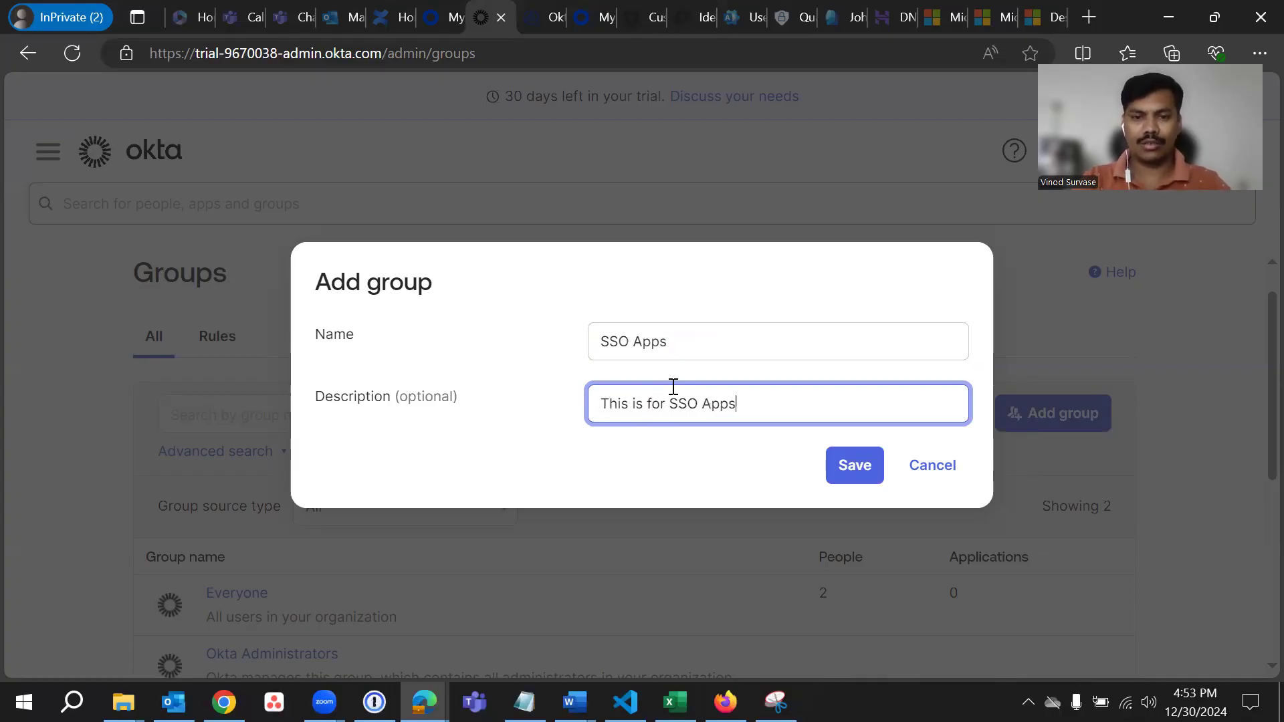
type("enabled")
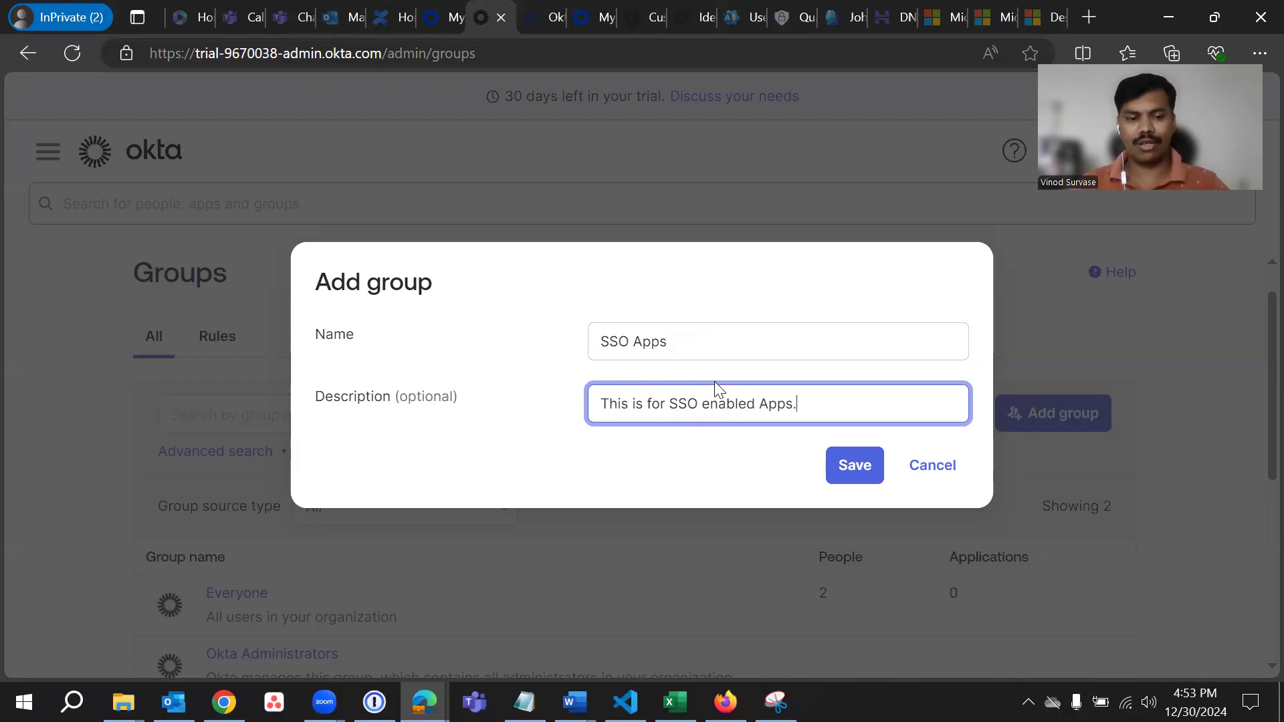
key("ctrl+a")
left_click(836, 399)
left_click(851, 464)
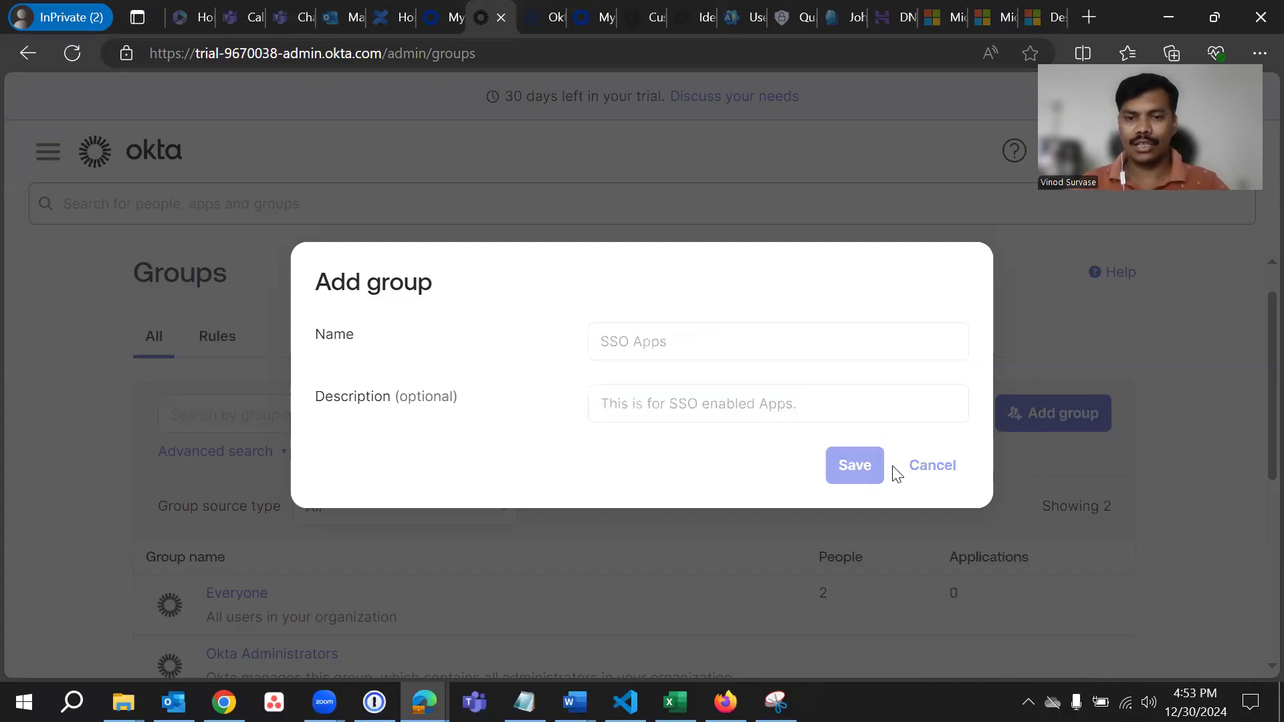
Step: Check the people and application counts of the new SSO Apps group in the groups list
scroll(886, 475, "down", 3)
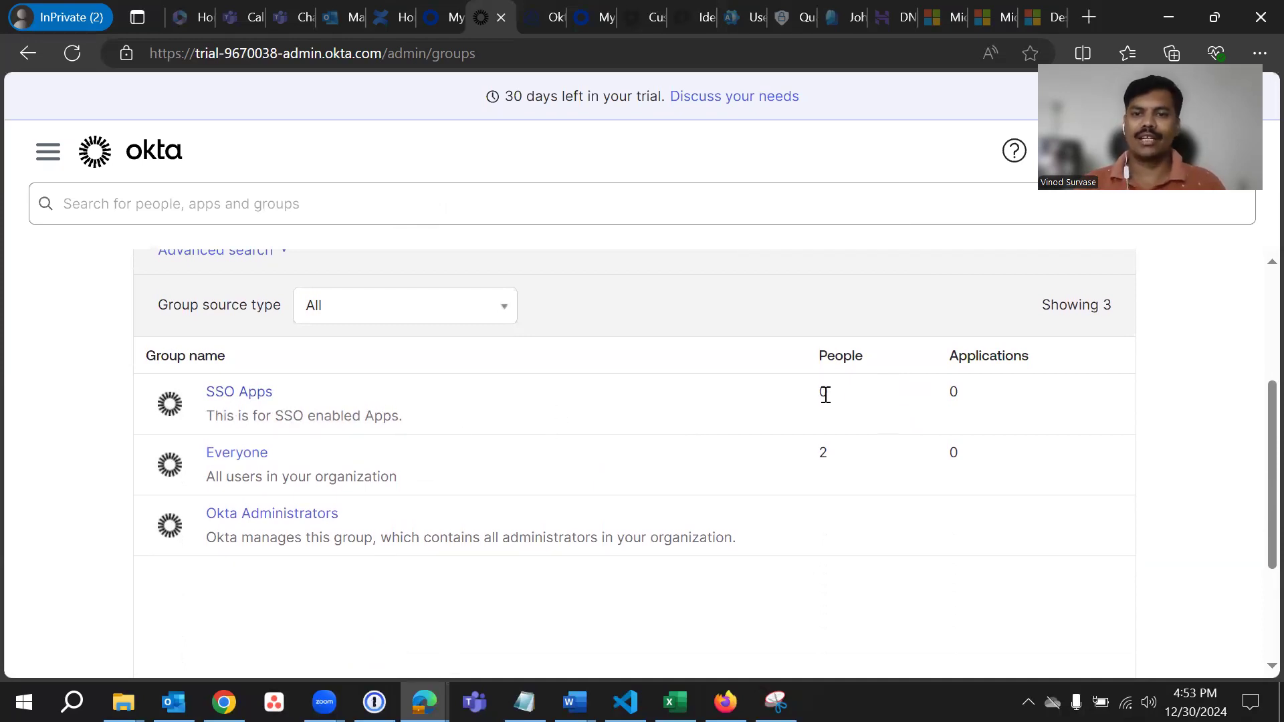
double_click(844, 398)
double_click(956, 394)
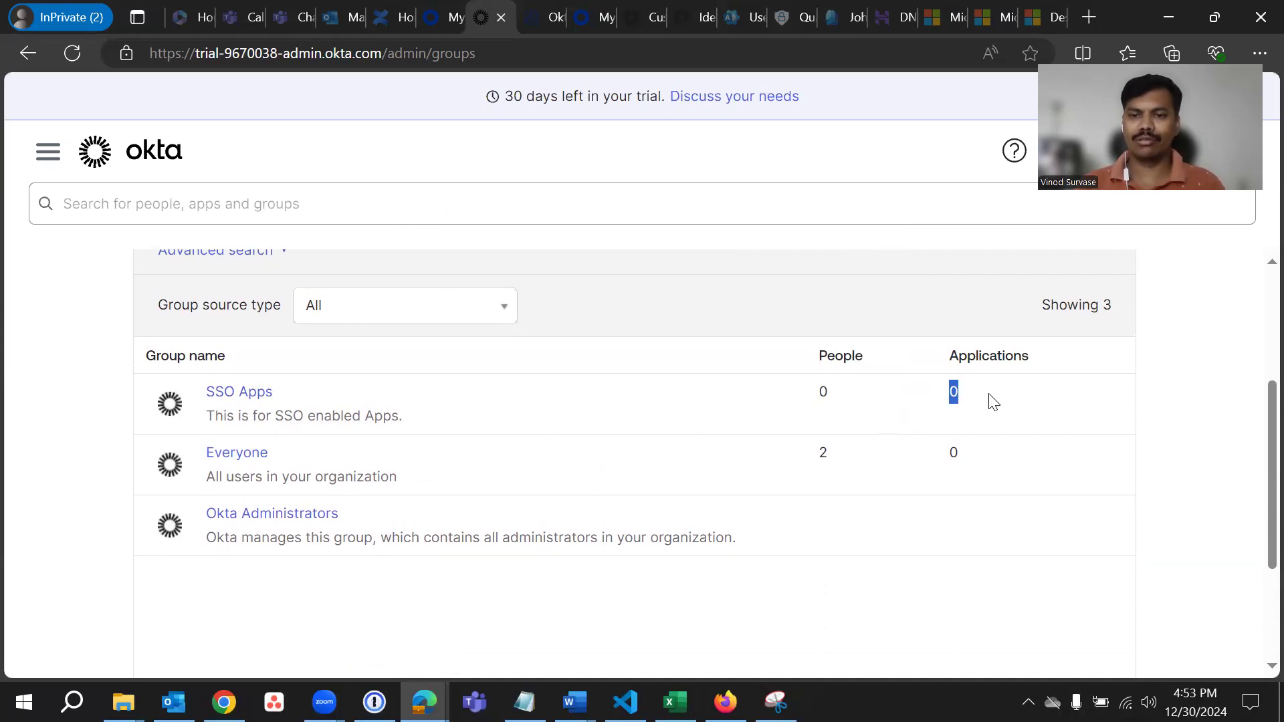
left_click(1201, 506)
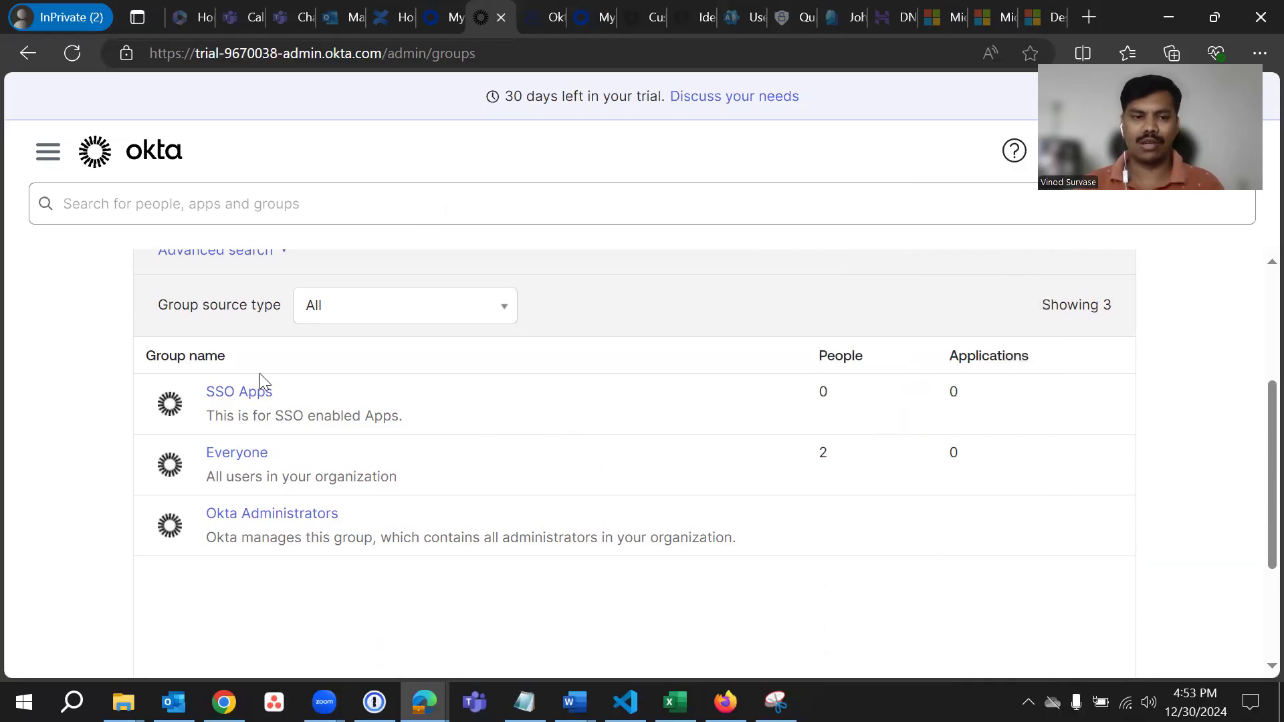
Step: Open the SSO Apps group and review the actions available for it
left_click(243, 394)
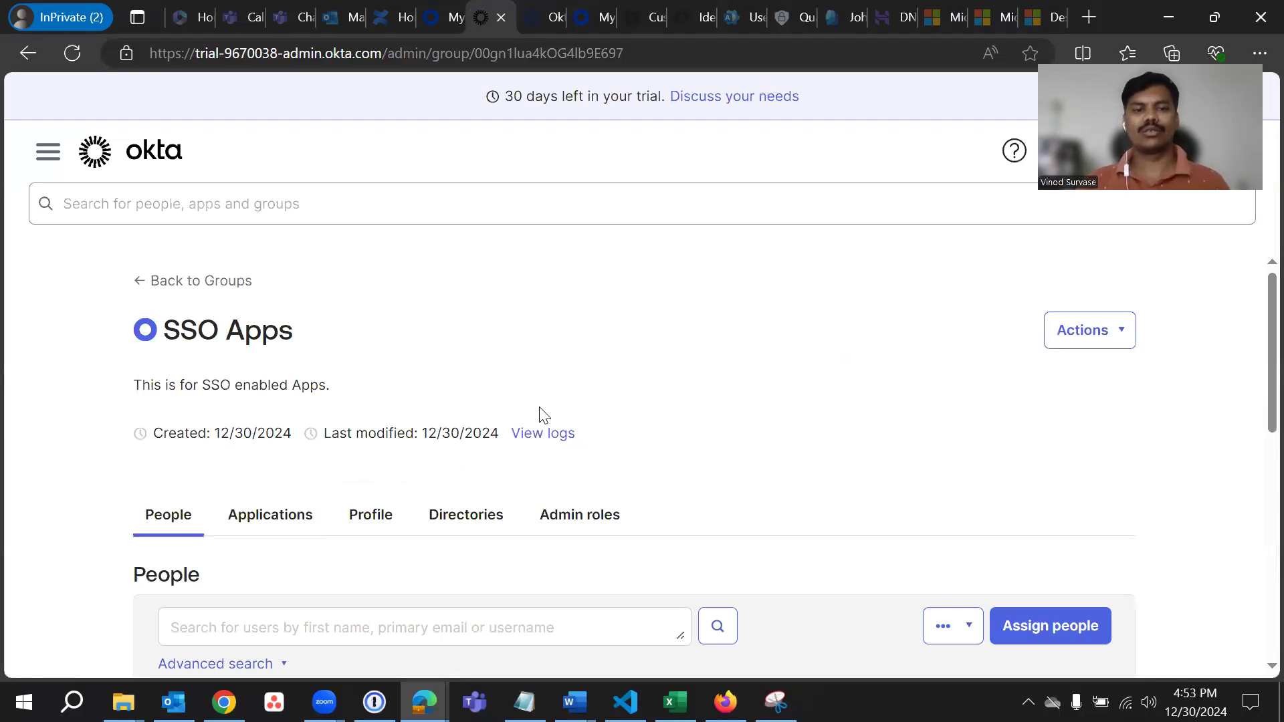
scroll(596, 401, "down", 1)
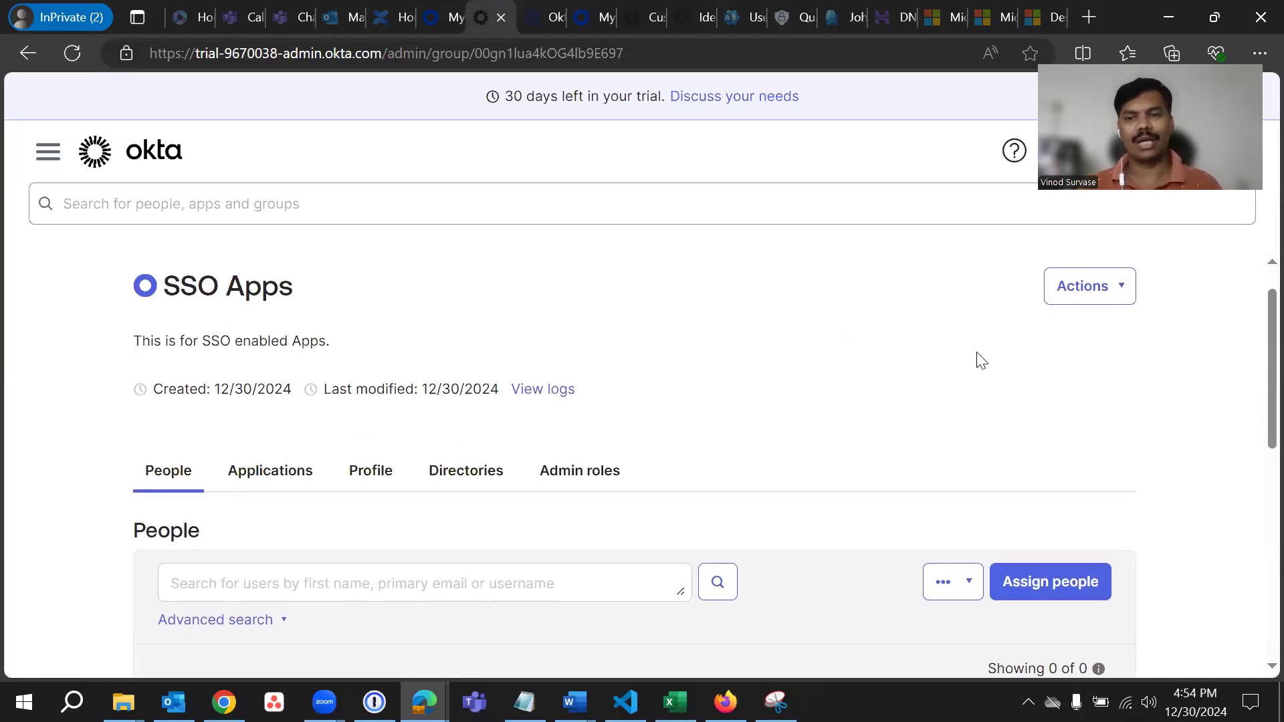
left_click(1125, 285)
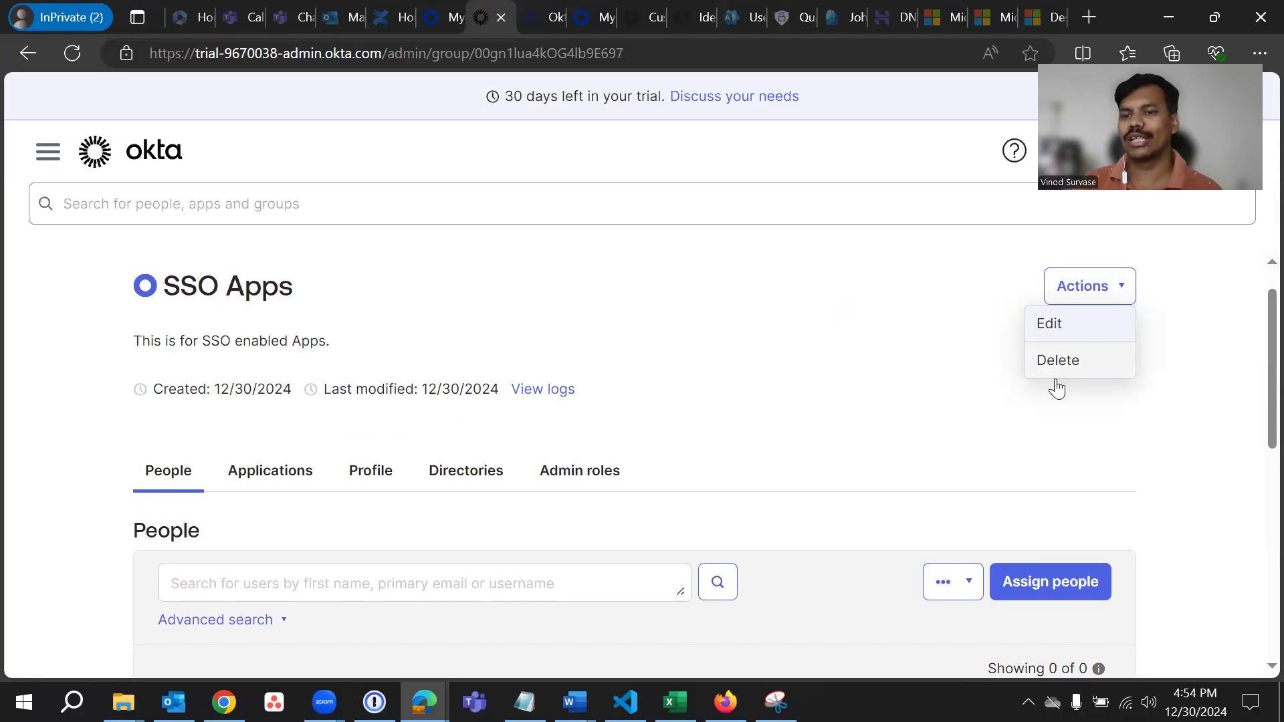
left_click(898, 308)
Step: Assign both listed users to the SSO Apps group
scroll(974, 444, "down", 5)
scroll(966, 455, "up", 3)
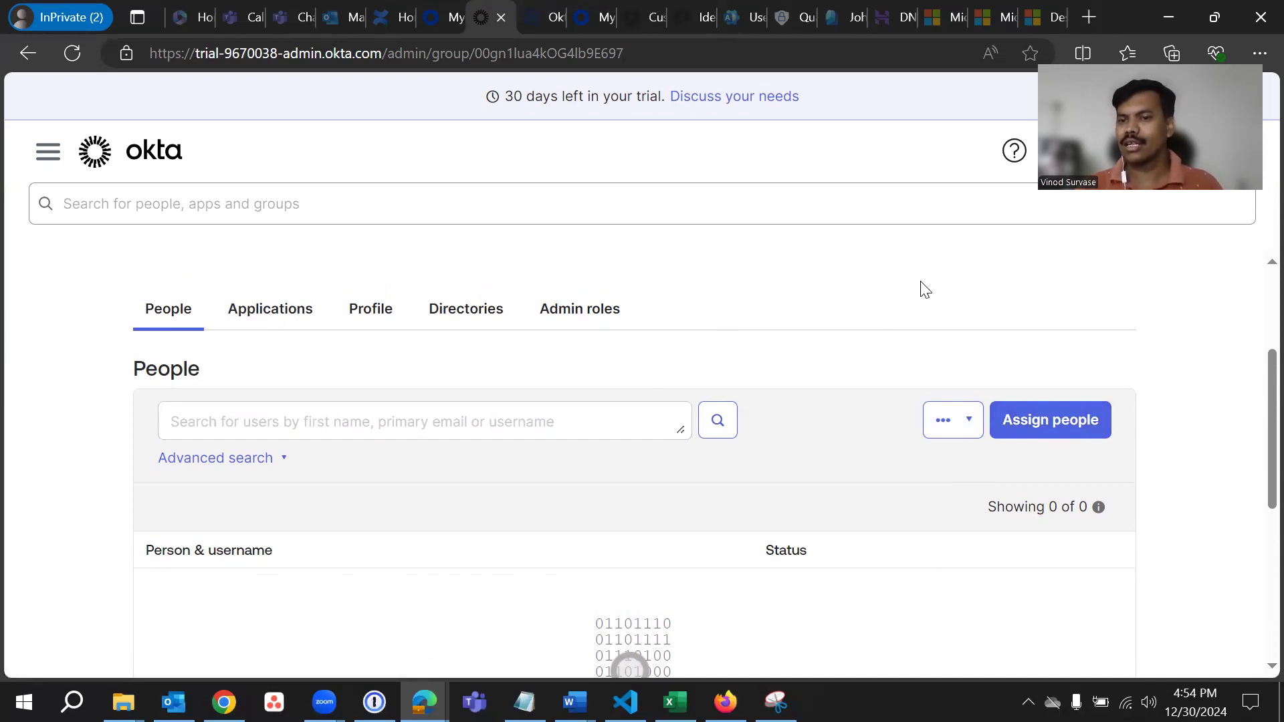
left_click(1045, 422)
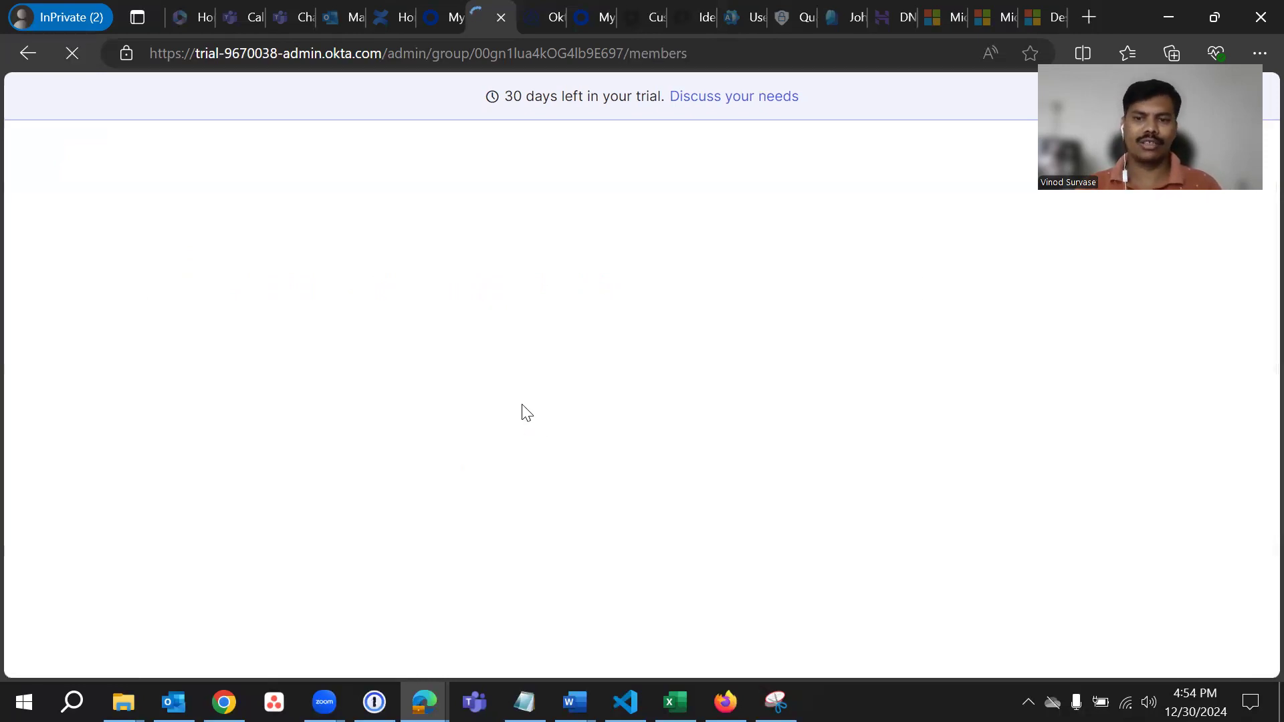
scroll(597, 415, "down", 1)
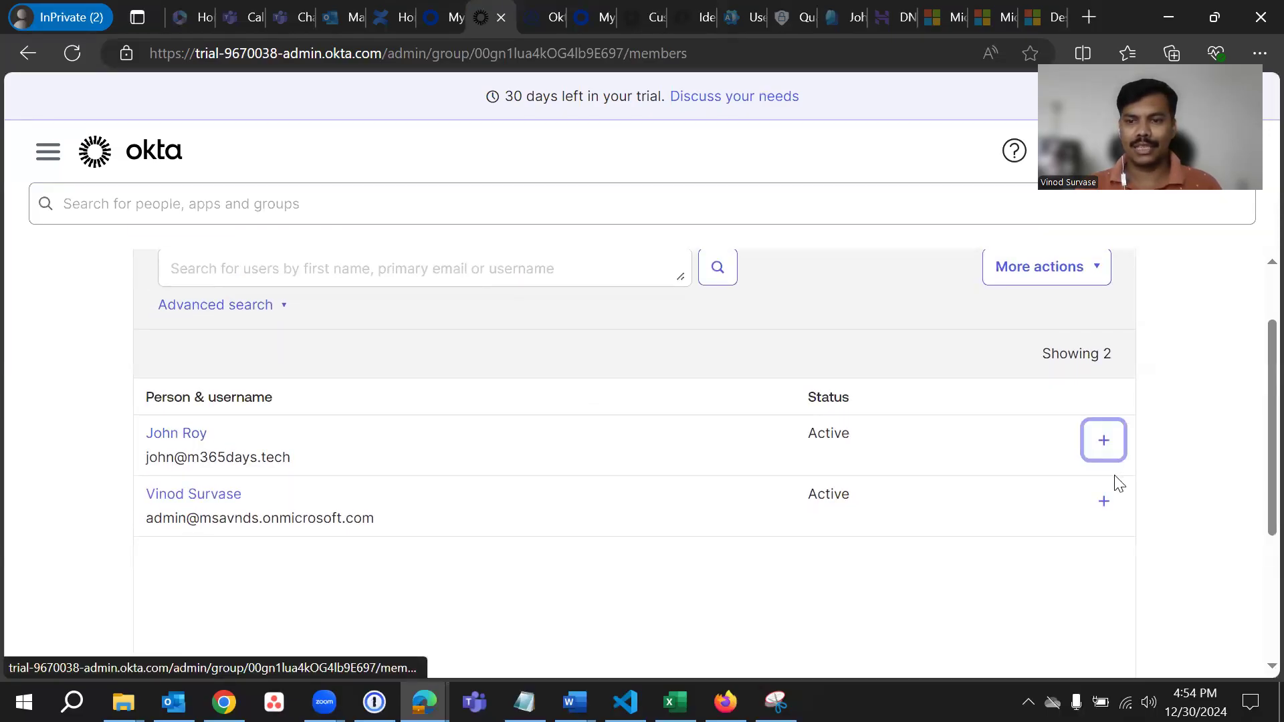
left_click(1103, 501)
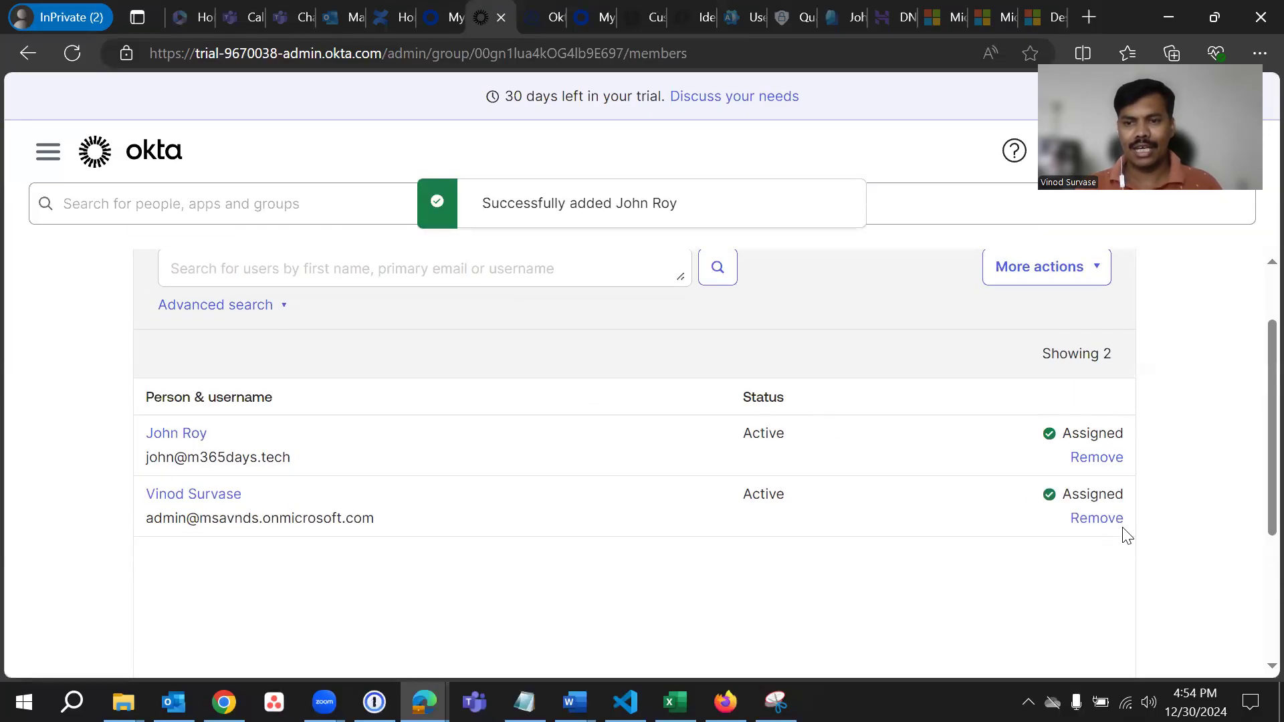
scroll(1002, 455, "down", 1)
scroll(1002, 455, "up", 2)
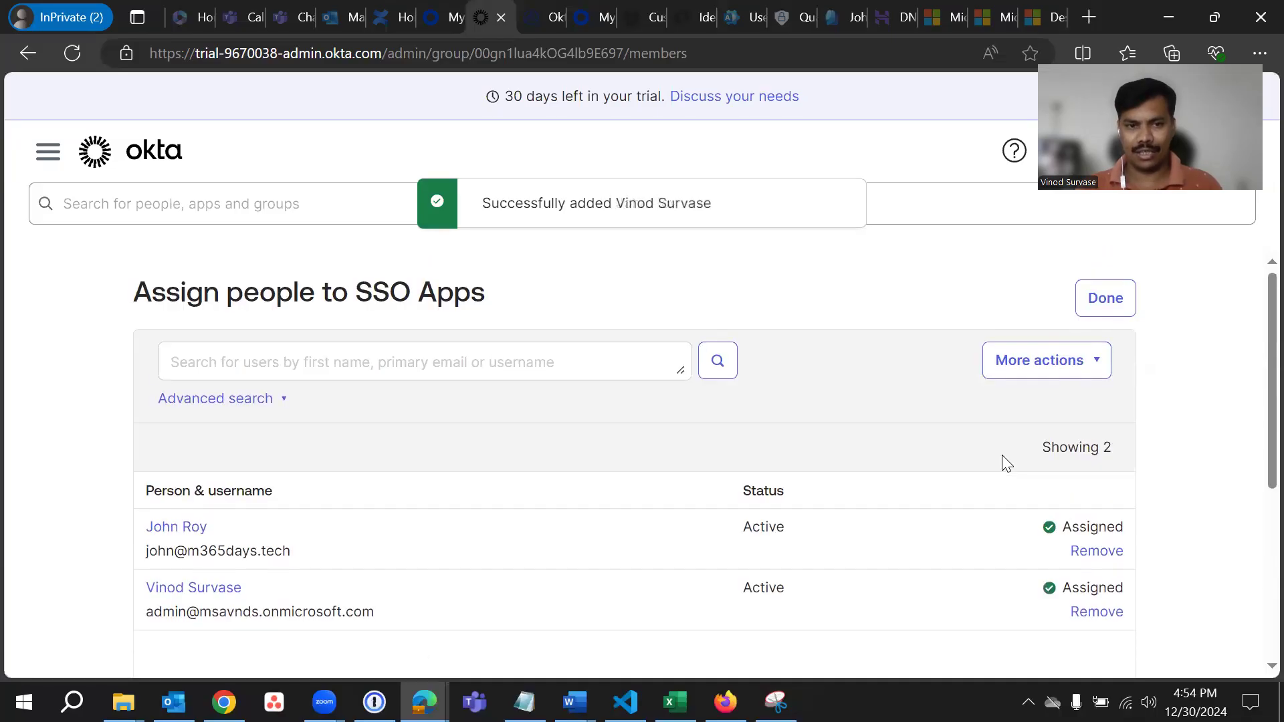
Step: Review the bulk options for assigning people to SSO Apps and finish the people assignment
left_click(1095, 371)
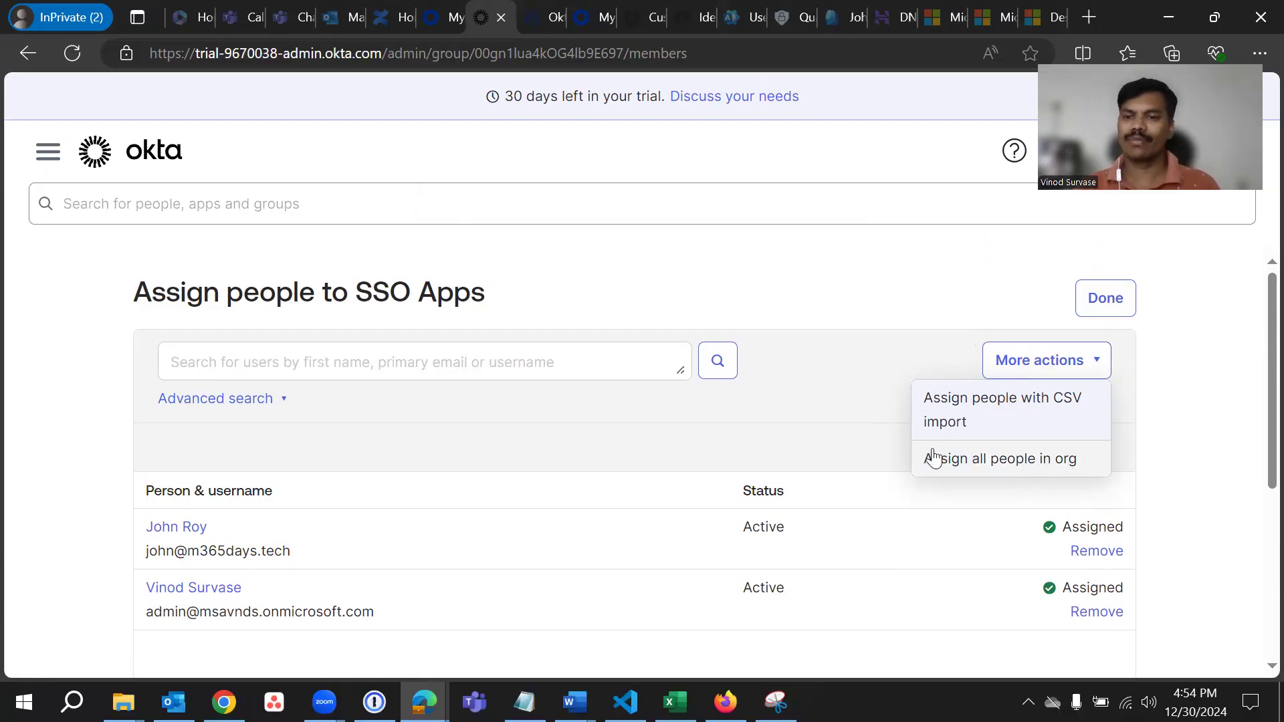
left_click(861, 363)
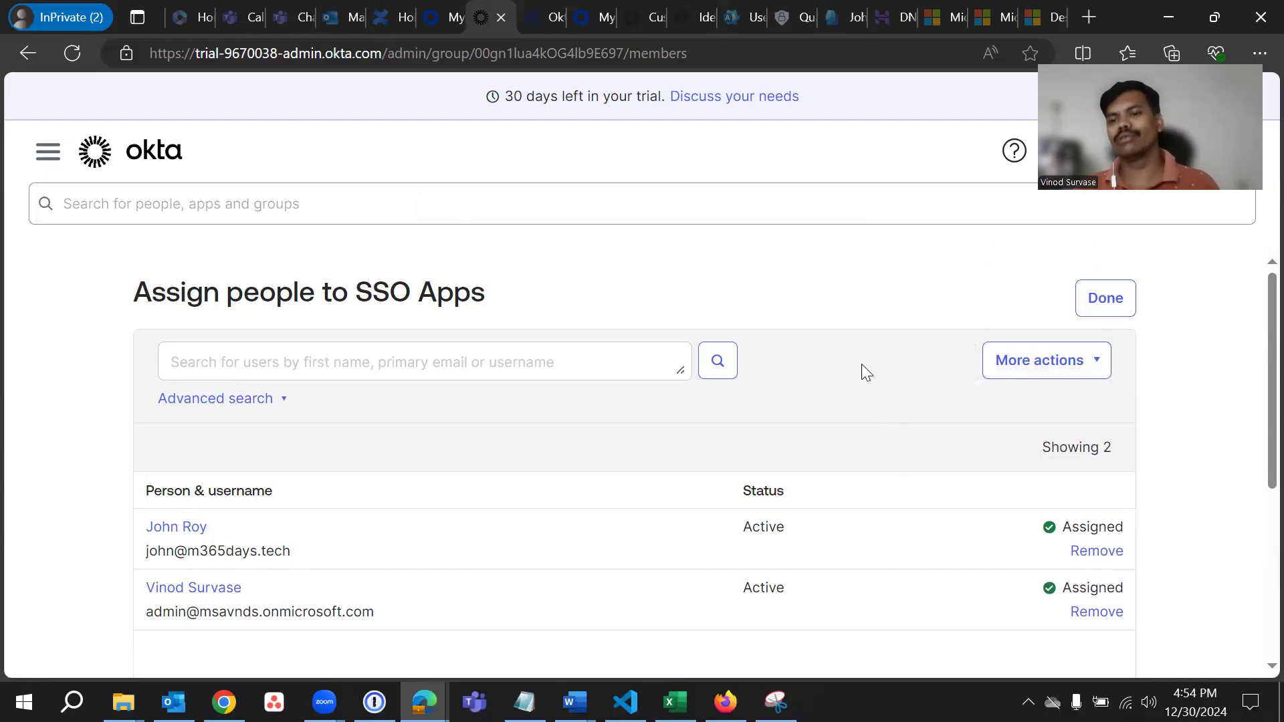
left_click(1036, 365)
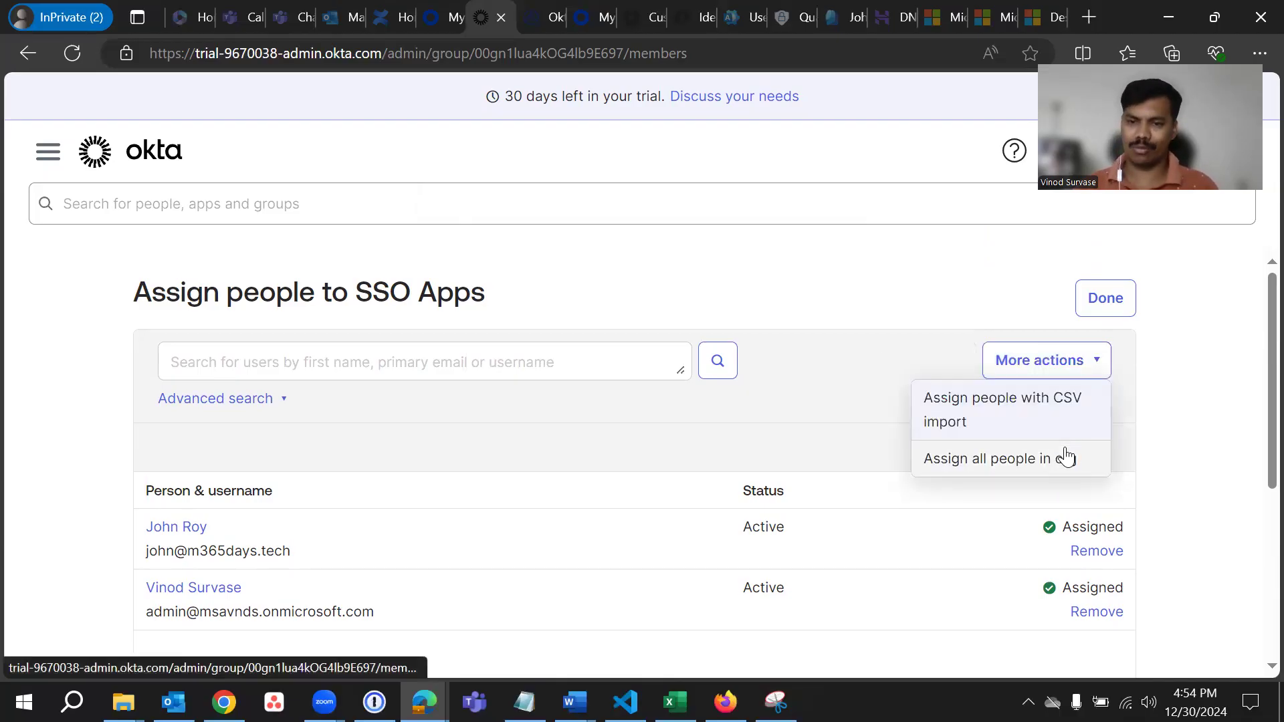
left_click(845, 359)
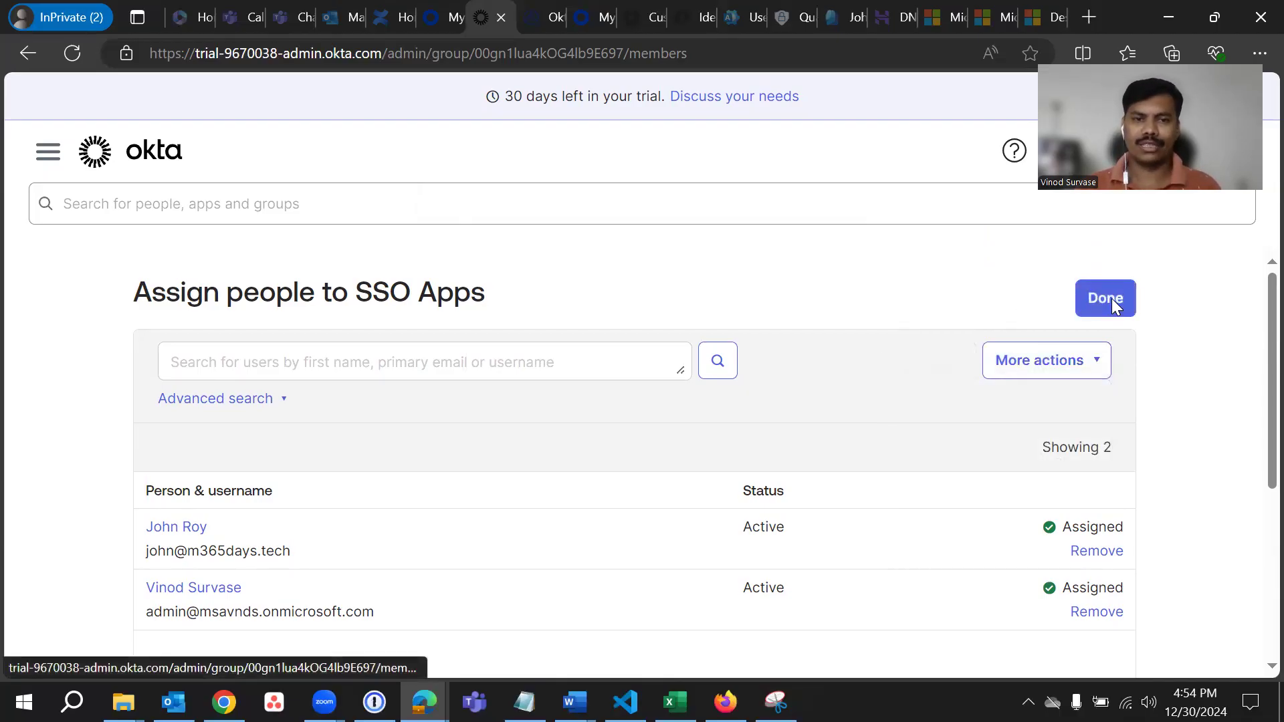
left_click(1112, 298)
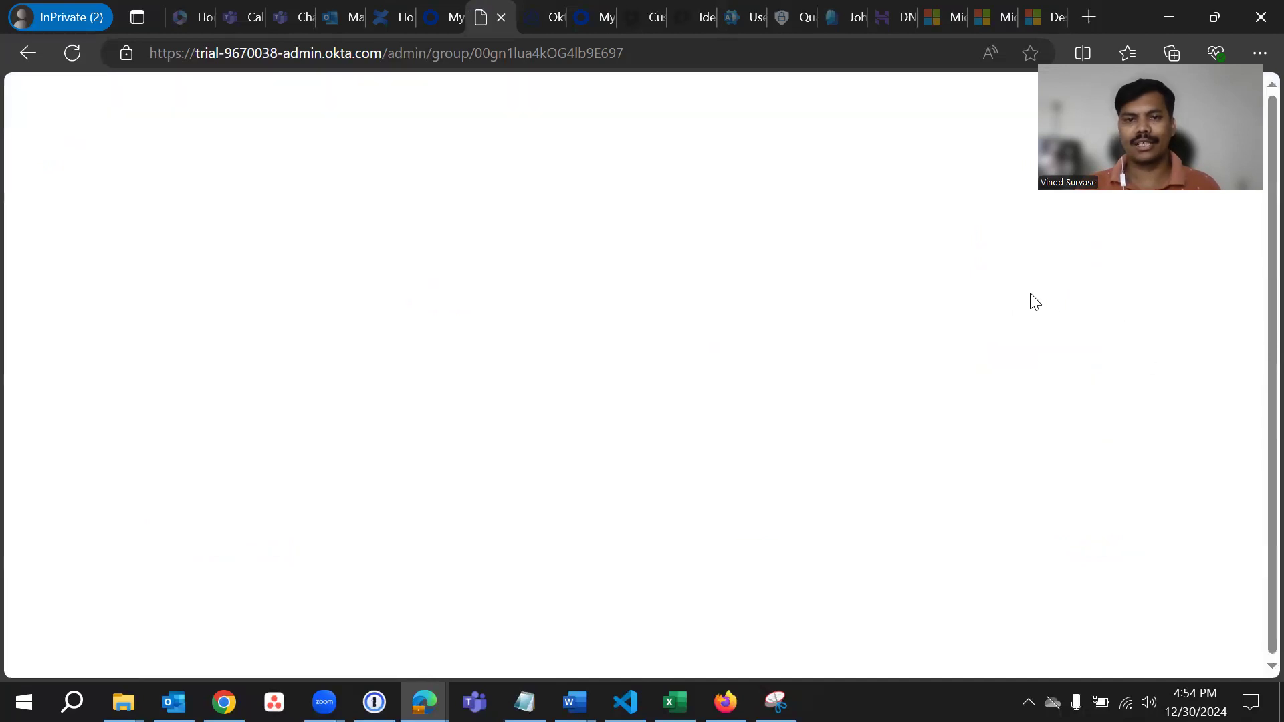
Step: Review the SSO Apps group's member list and the option for removing all people from the group
scroll(820, 459, "down", 5)
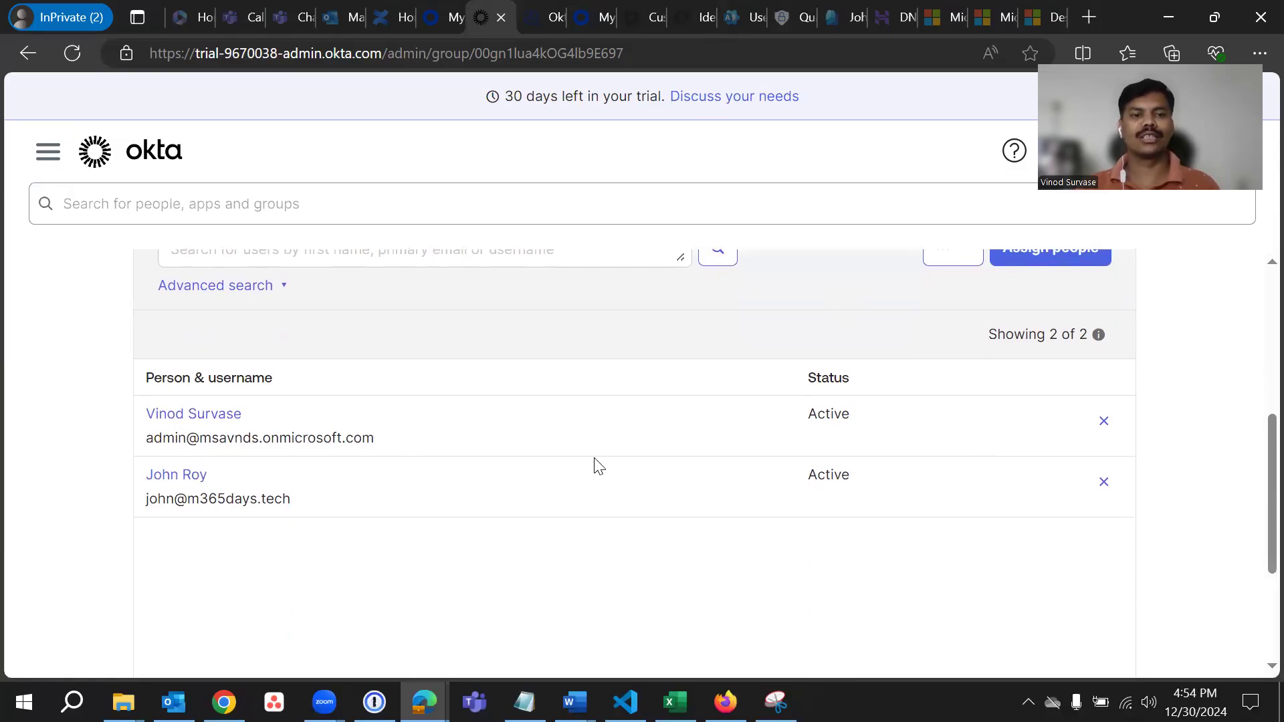
scroll(936, 508, "up", 1)
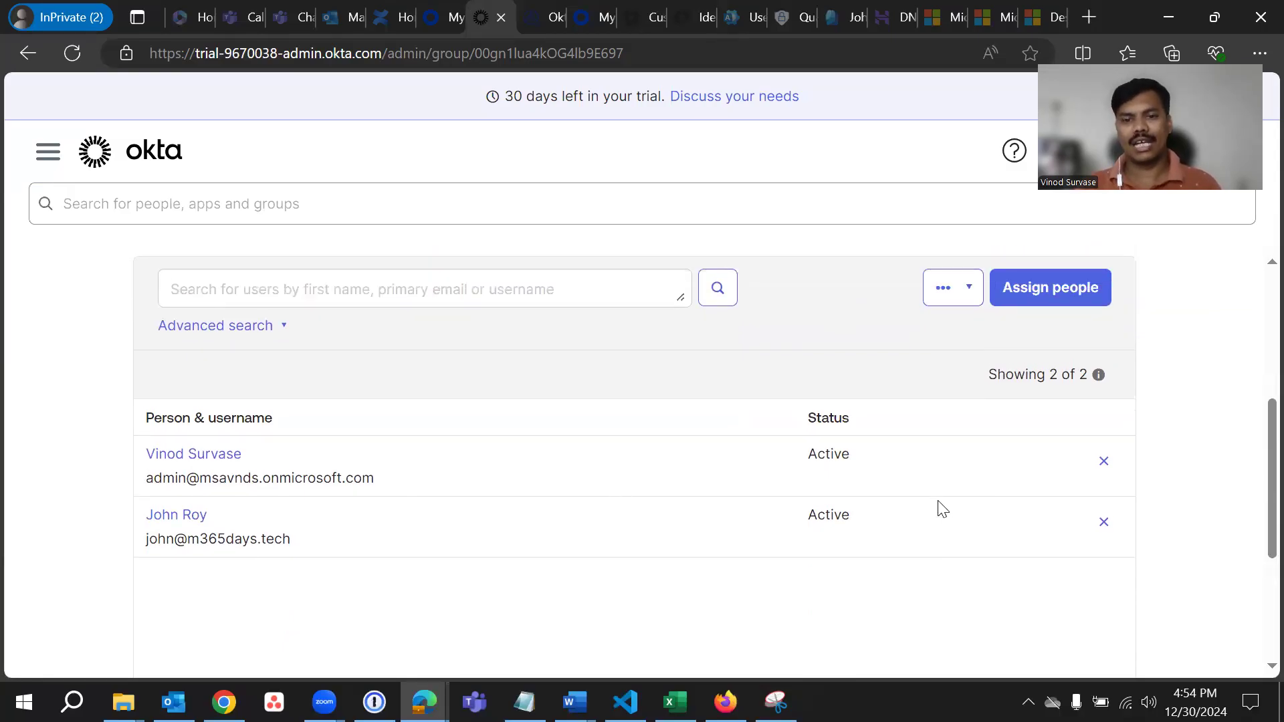
scroll(863, 459, "down", 1)
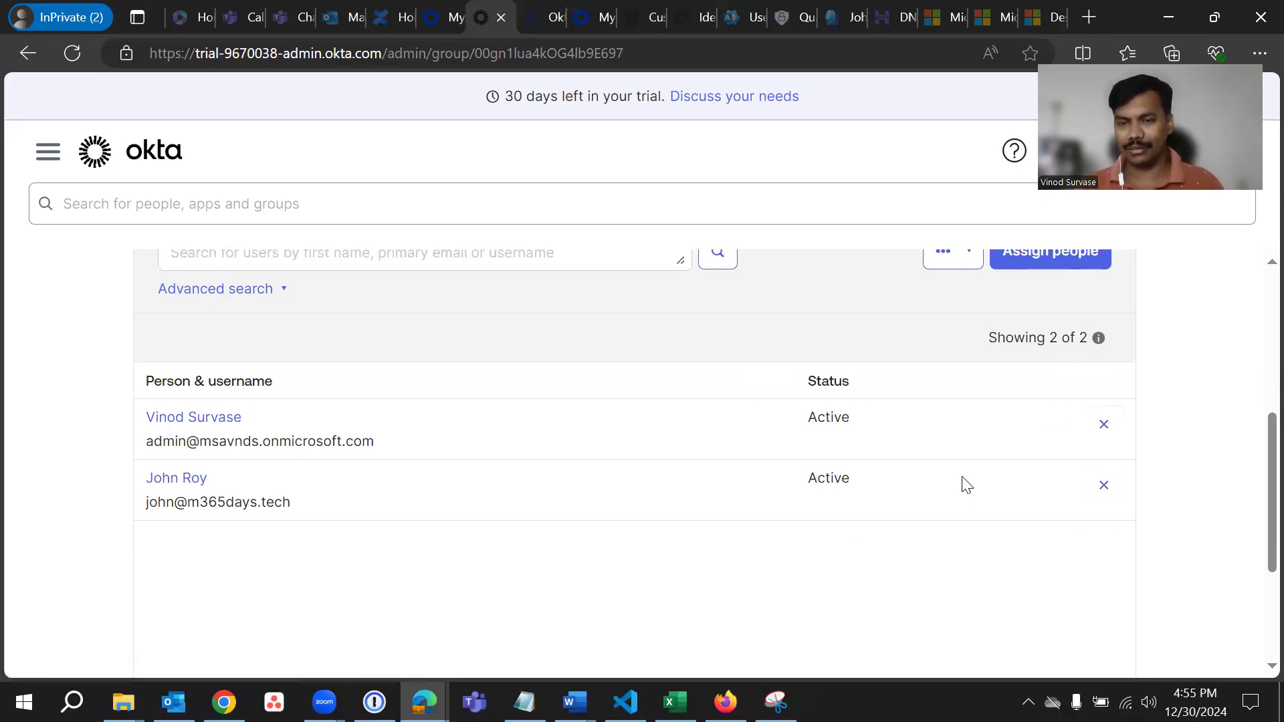
scroll(967, 484, "up", 4)
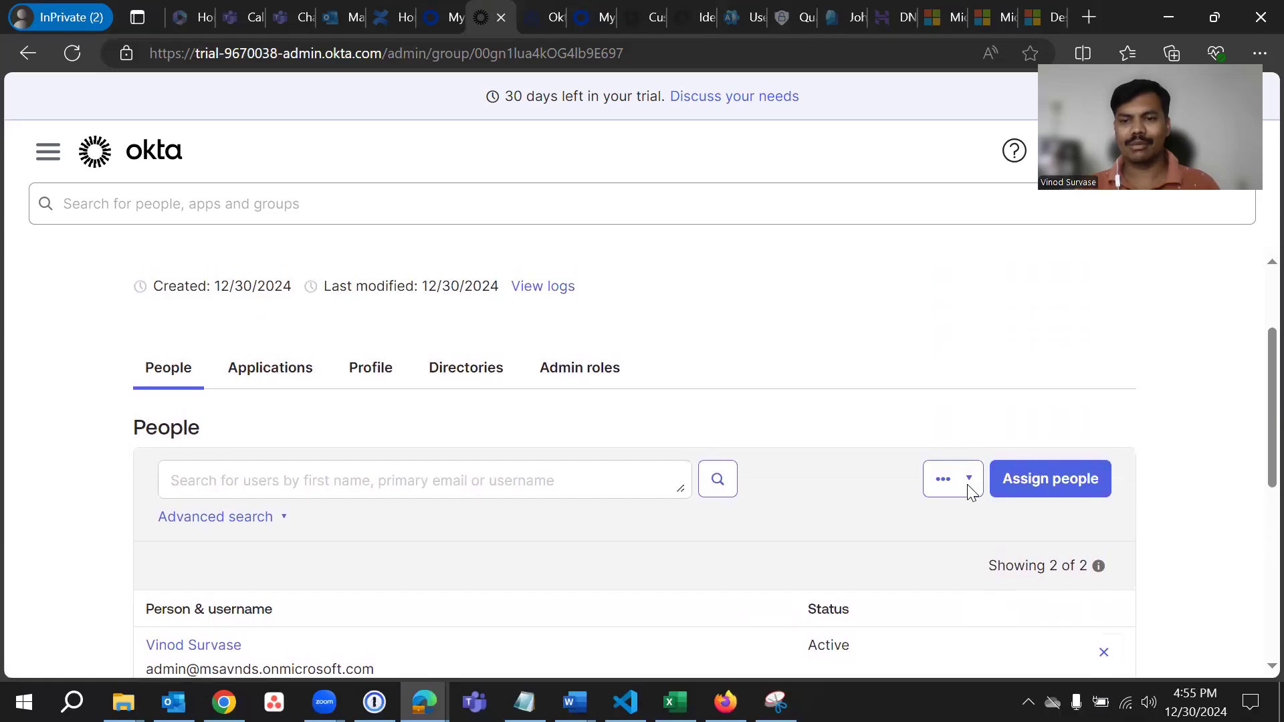
left_click(963, 496)
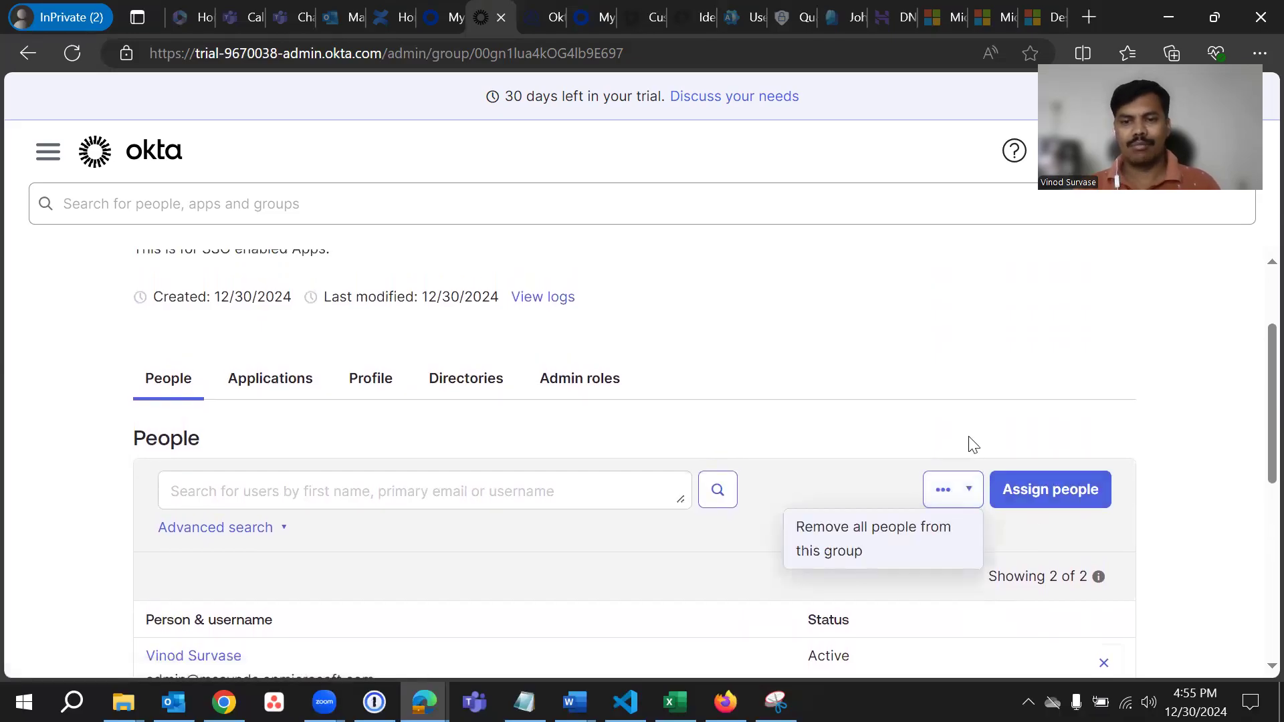
scroll(956, 428, "down", 2)
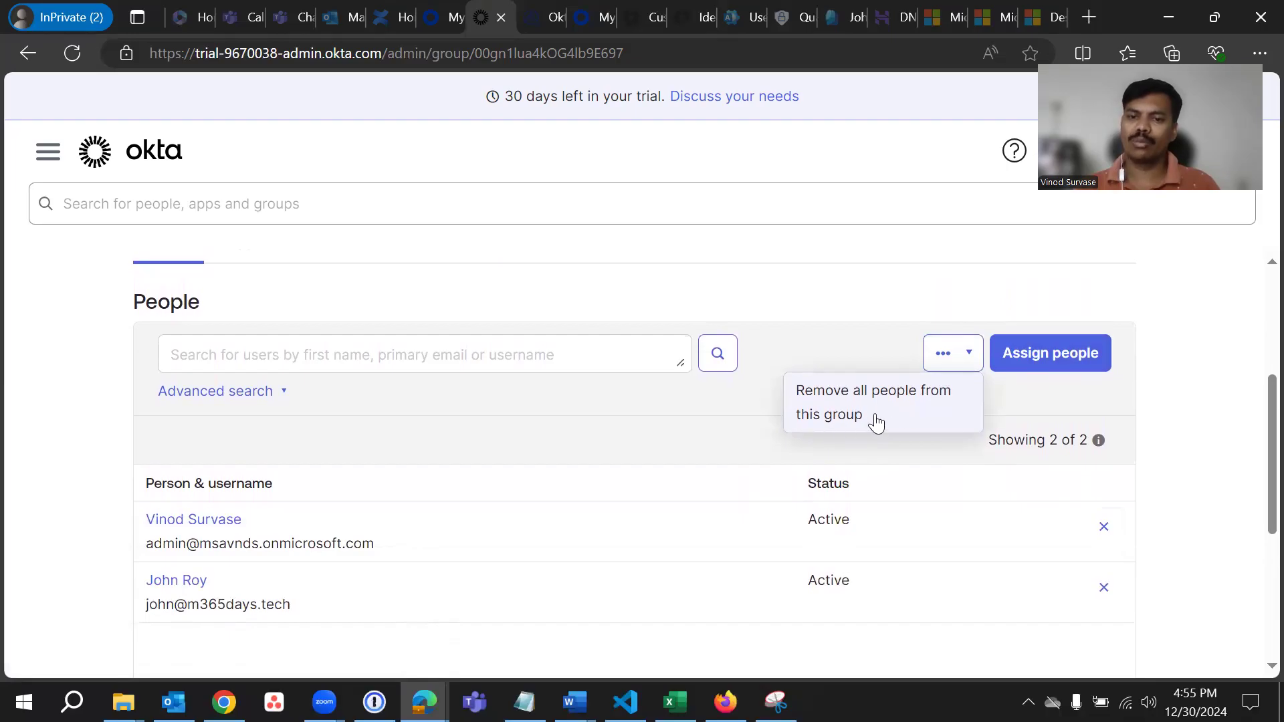
left_click(966, 357)
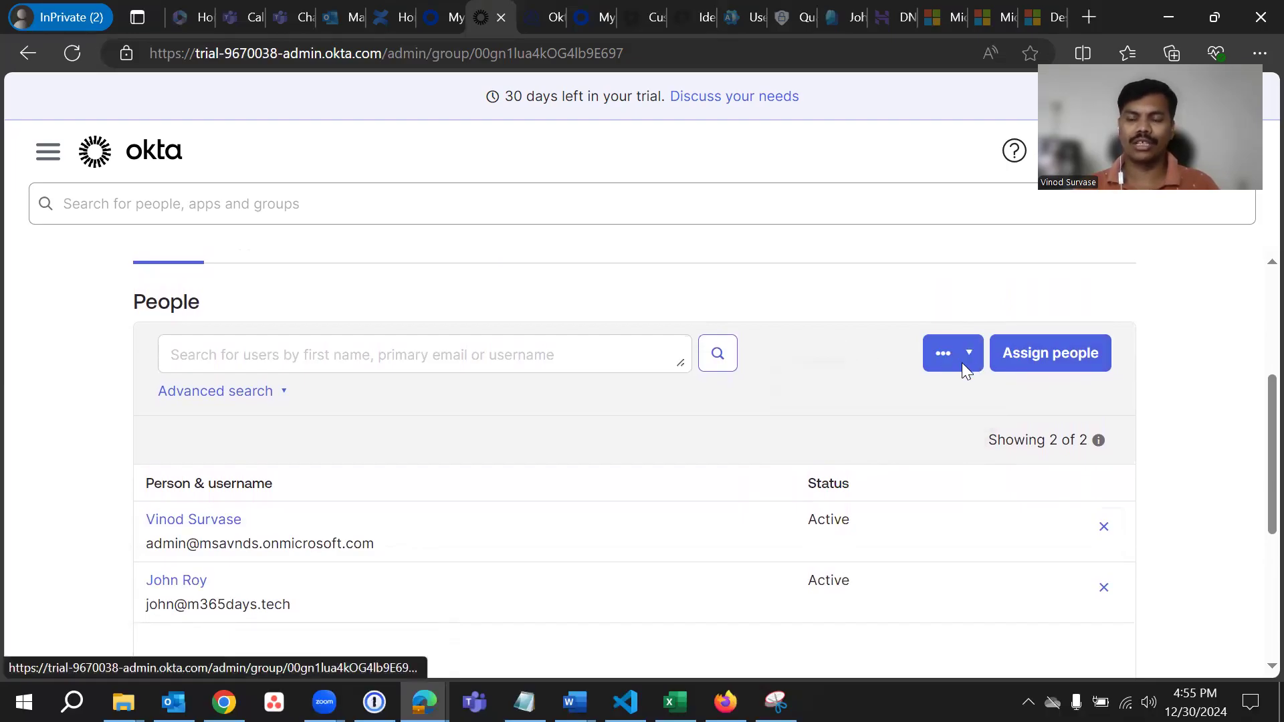
left_click(966, 361)
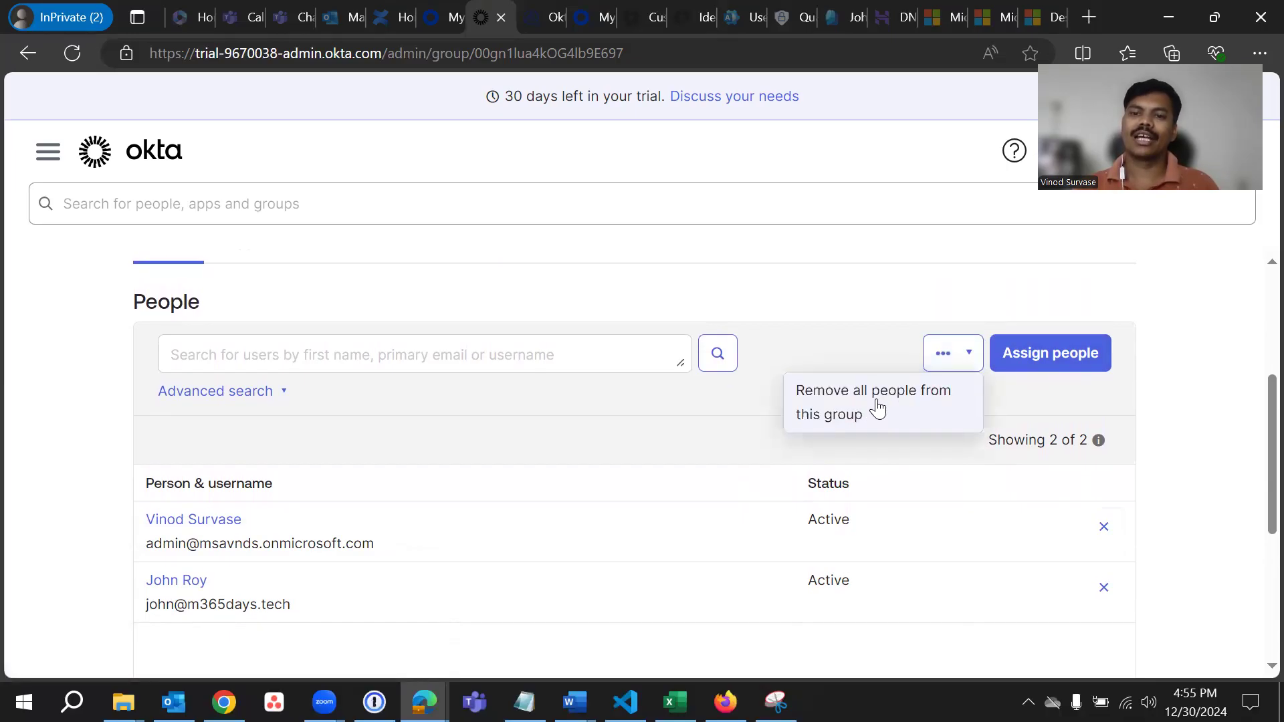
left_click(848, 344)
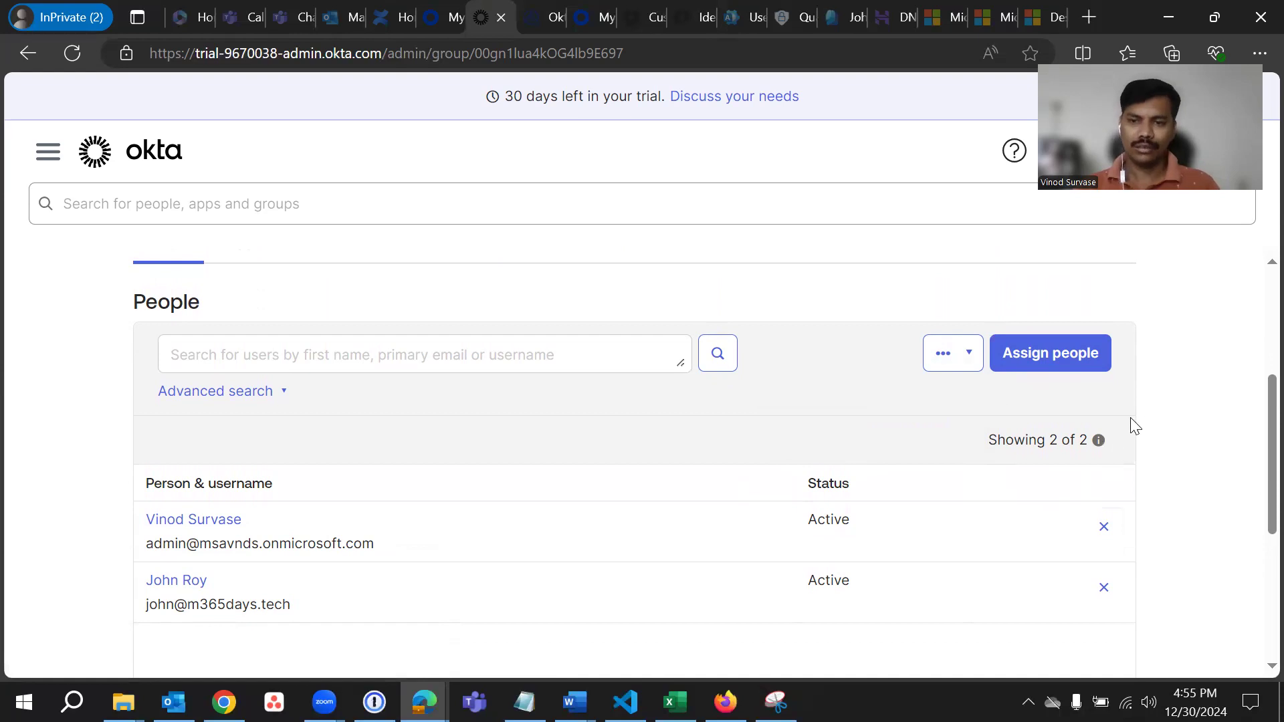
Step: Check which applications are assigned to the SSO Apps group
scroll(879, 378, "up", 3)
left_click(271, 428)
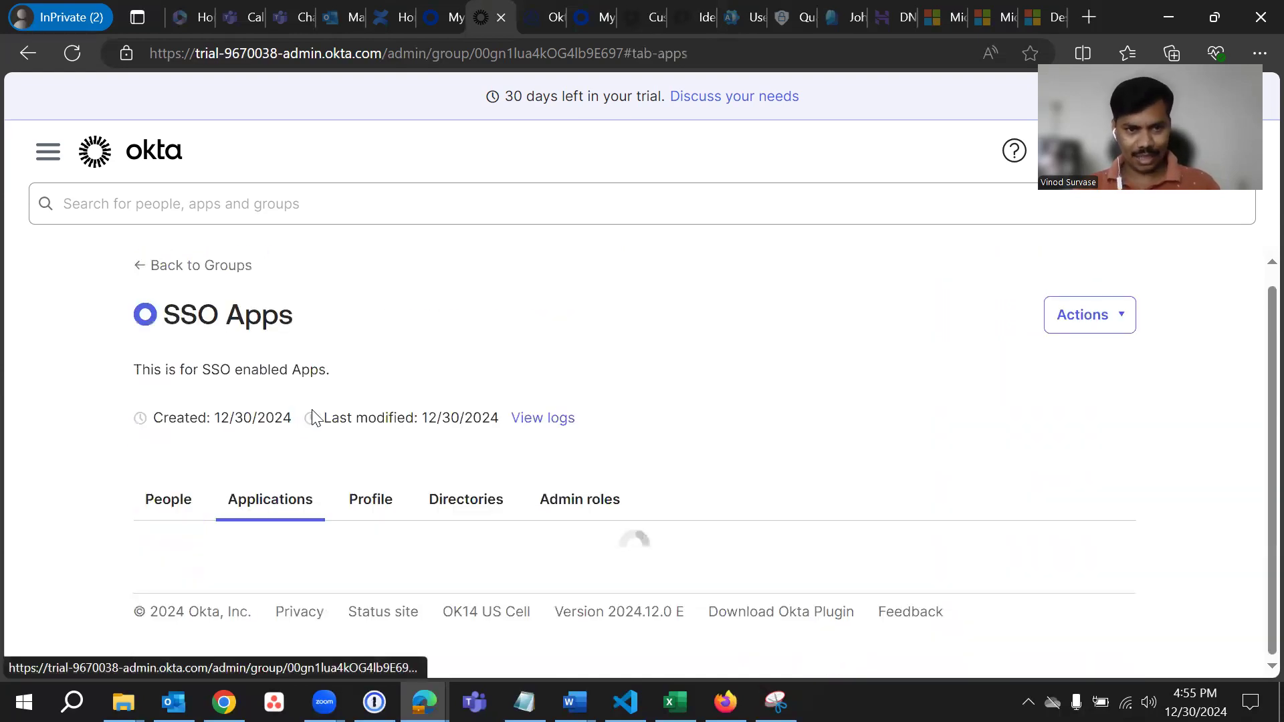
scroll(779, 409, "down", 3)
scroll(779, 410, "down", 3)
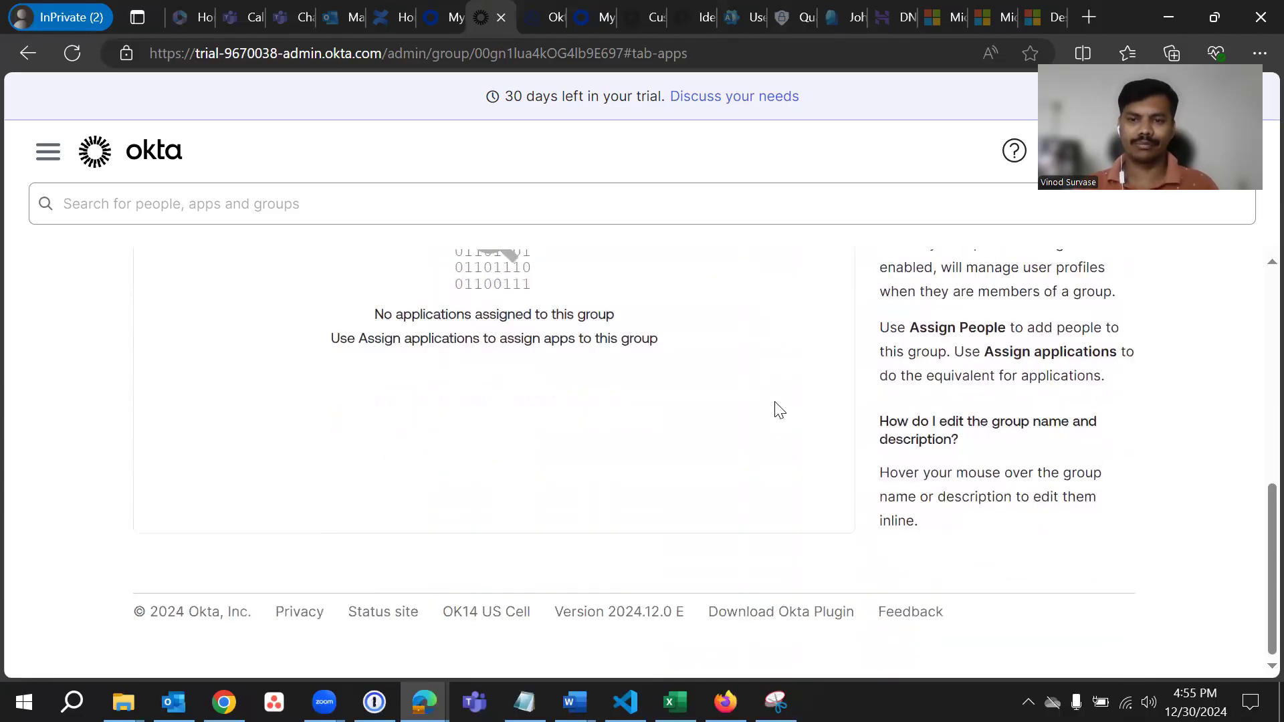
Step: Open the application assignment for SSO Apps and examine the apps available to assign
scroll(779, 410, "up", 4)
left_click(736, 384)
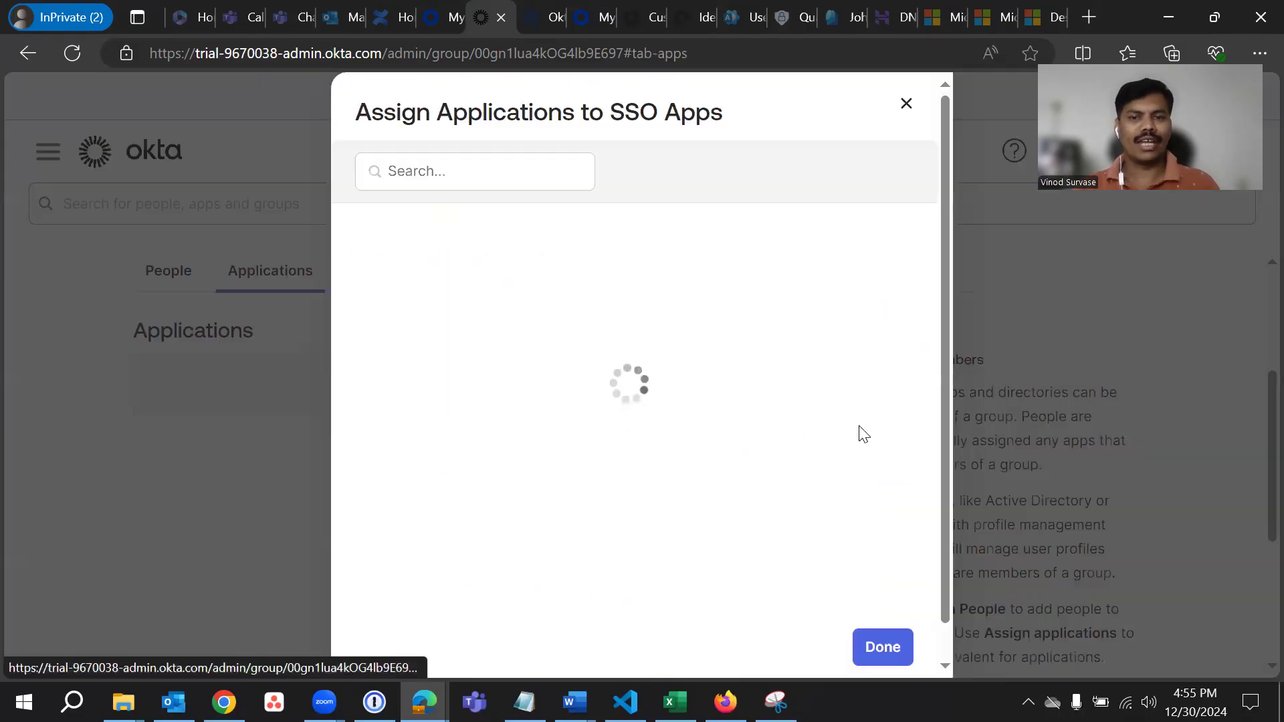
scroll(824, 372, "down", 1)
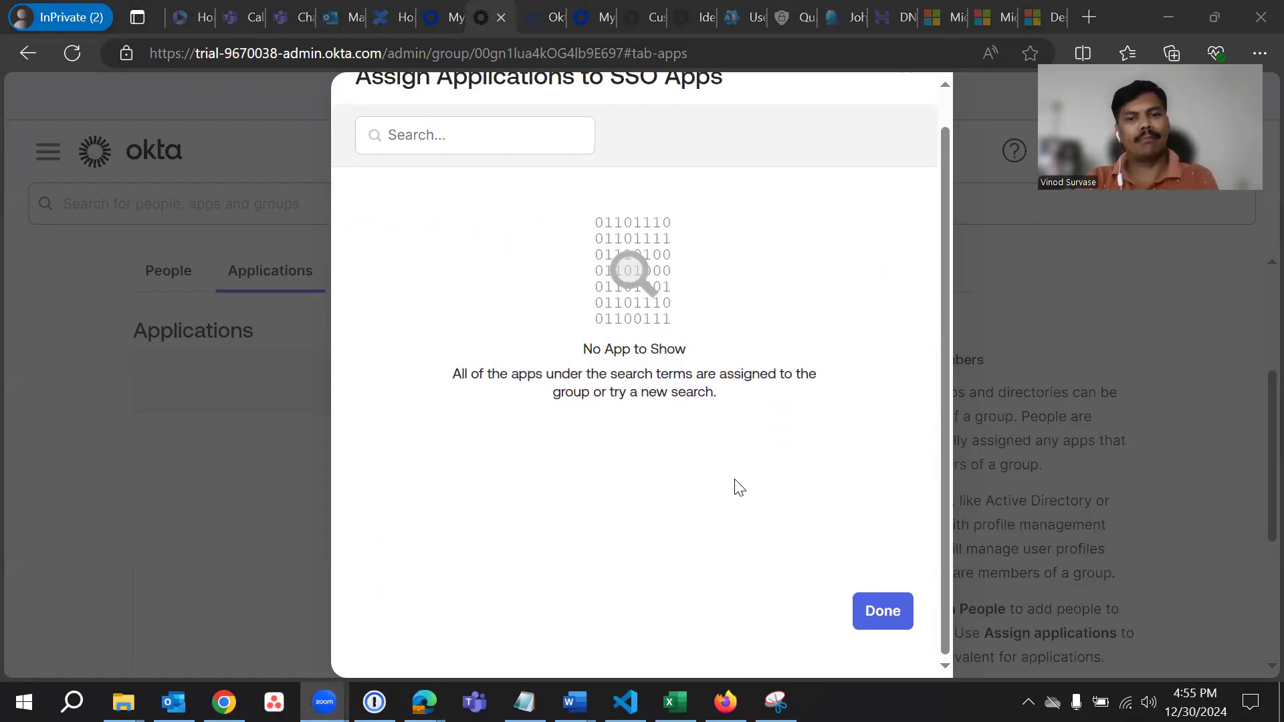
scroll(739, 487, "up", 1)
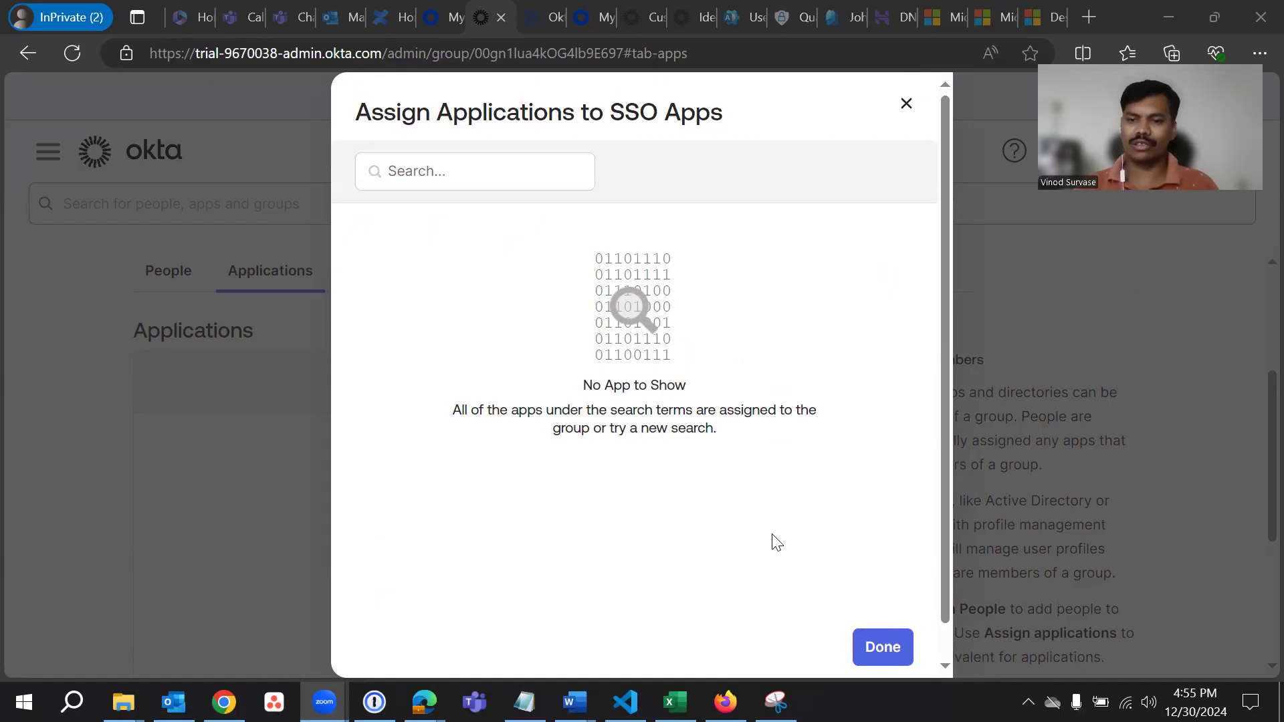
left_click(877, 566)
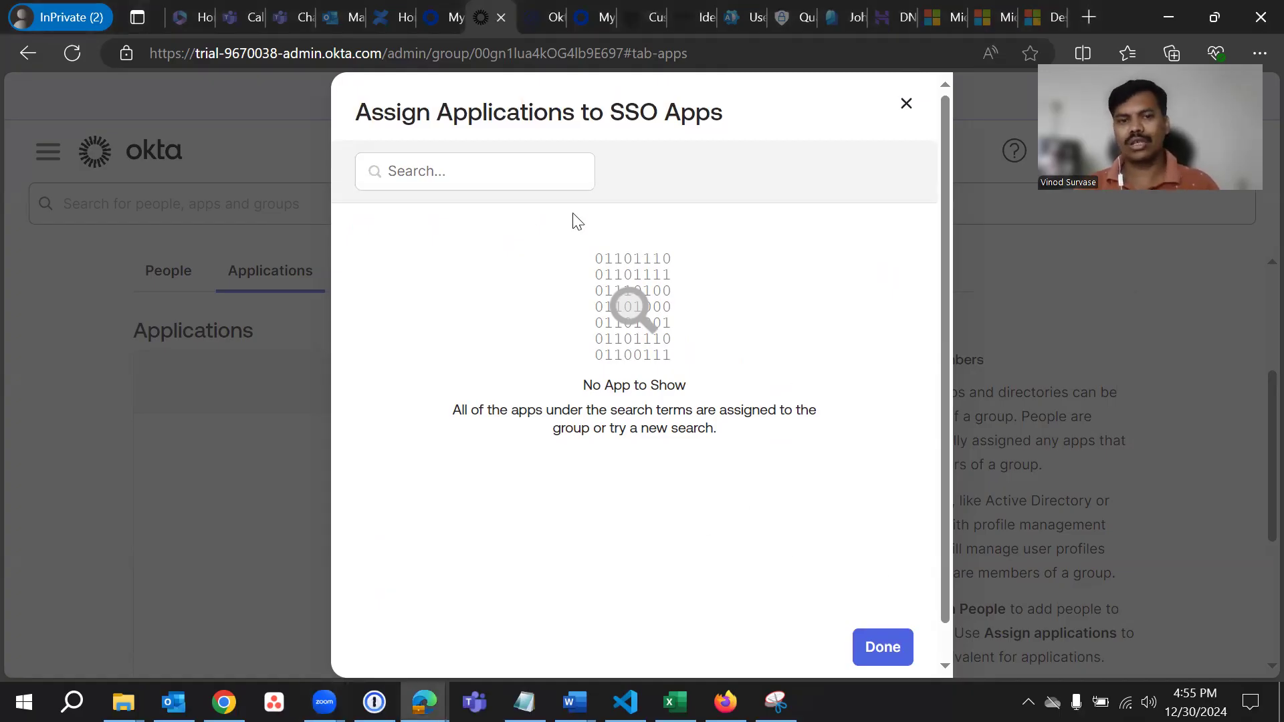
Step: Search the assignable applications for "salesforce", clear the search and close the application assignment
left_click(460, 176)
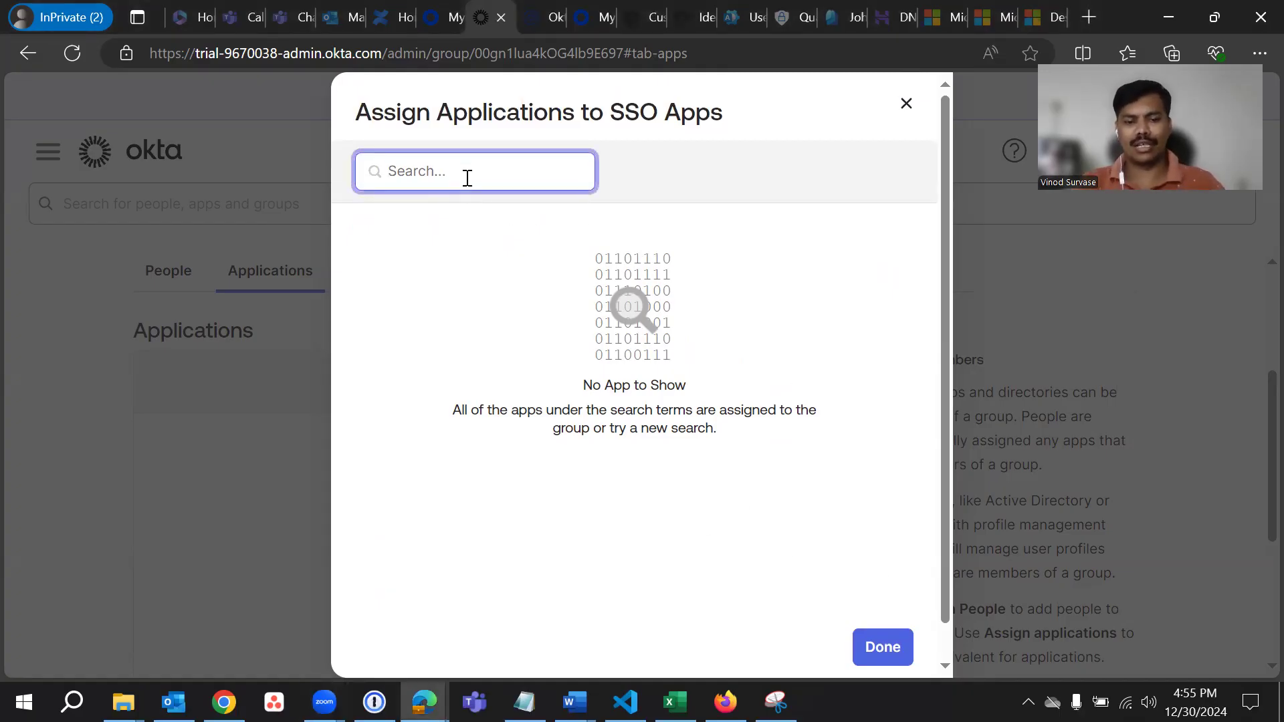
type("salesforce")
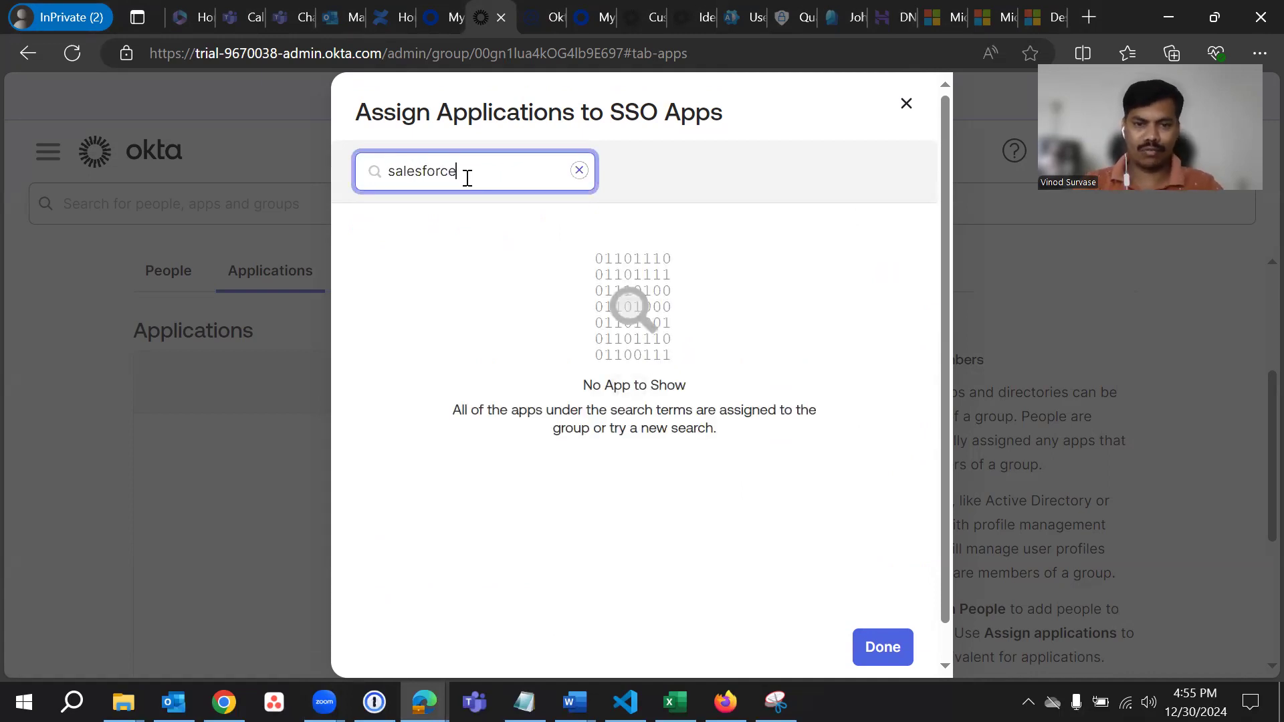
left_click(579, 169)
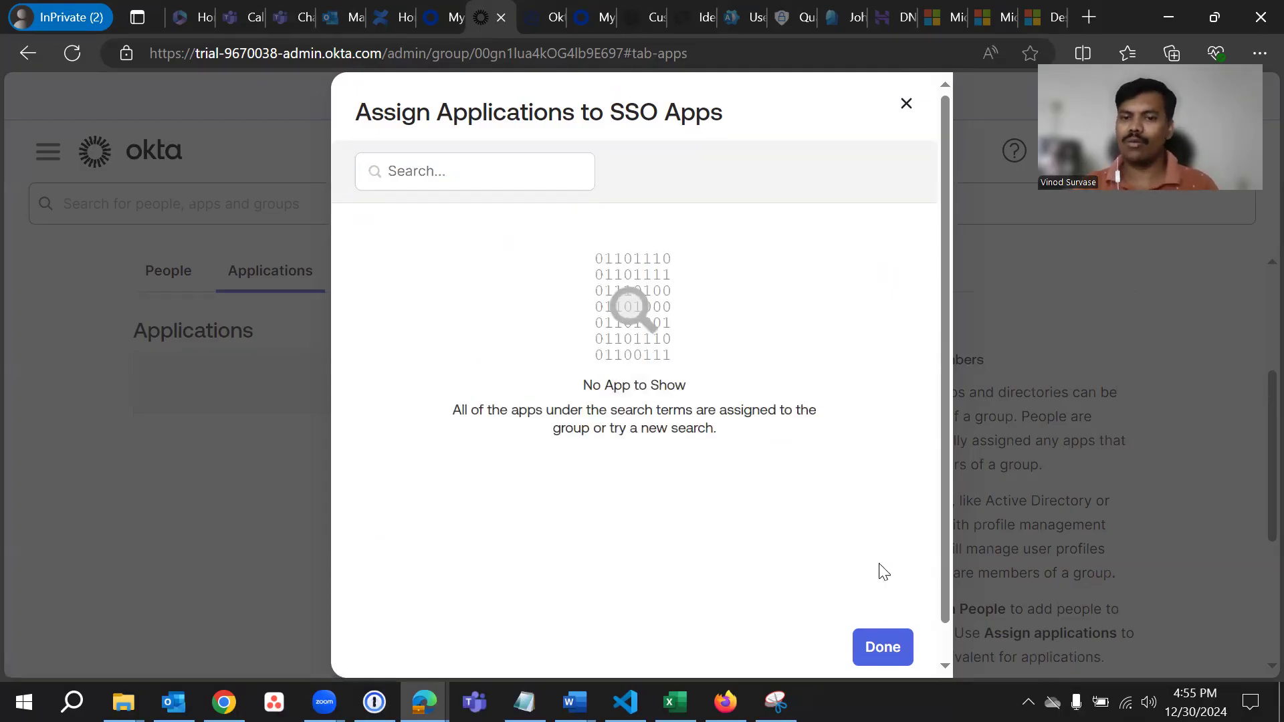
scroll(809, 495, "down", 1)
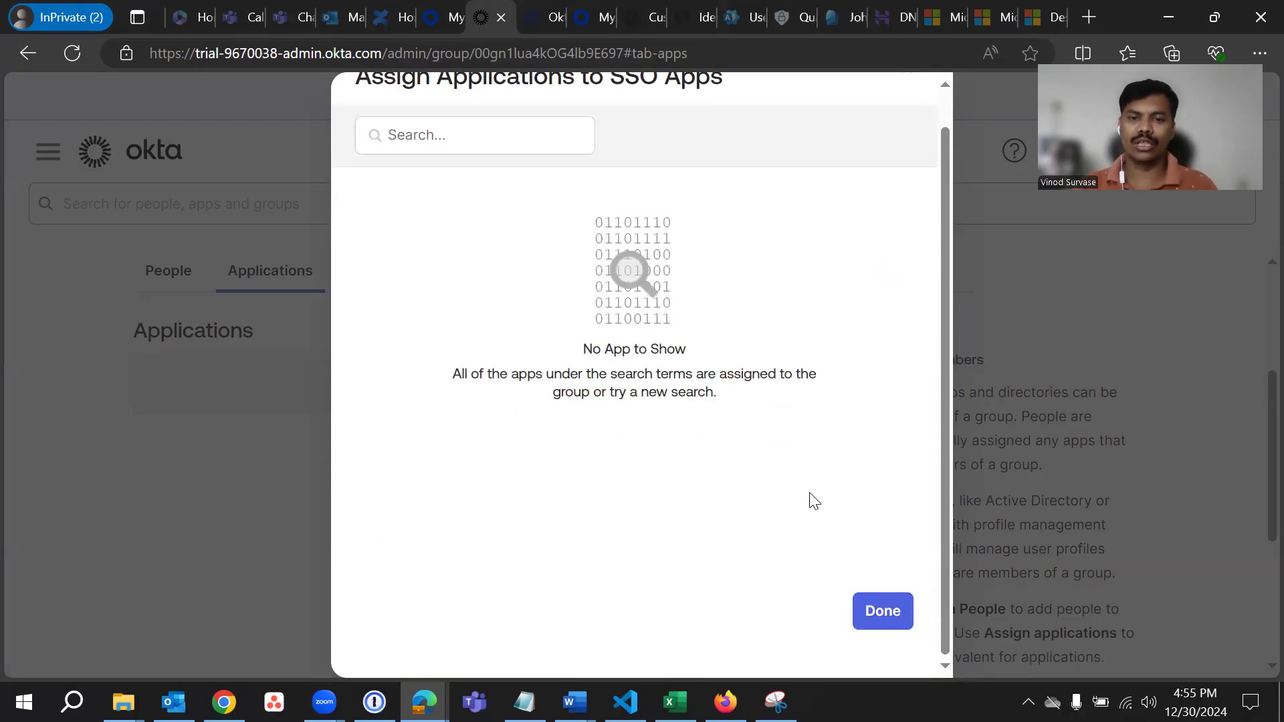
left_click(880, 624)
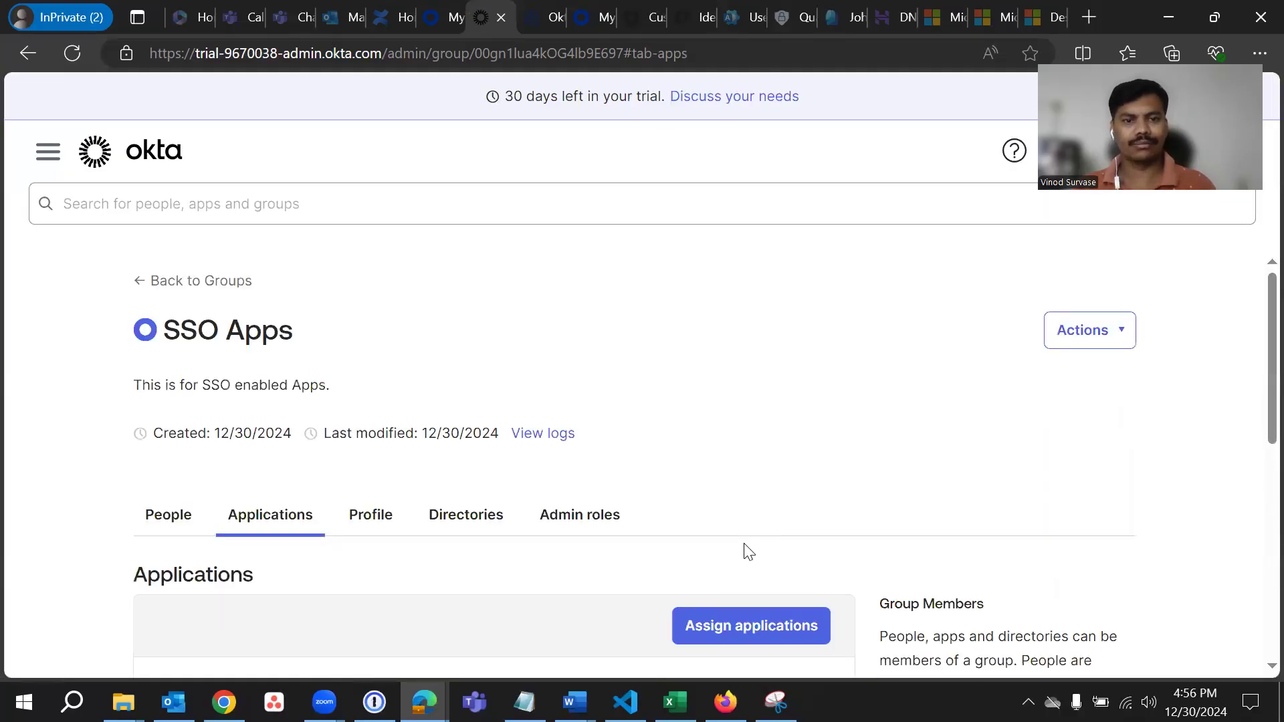
Step: Open the SSO Apps group's profile and review its name and description attributes
scroll(747, 551, "down", 8)
scroll(667, 533, "up", 7)
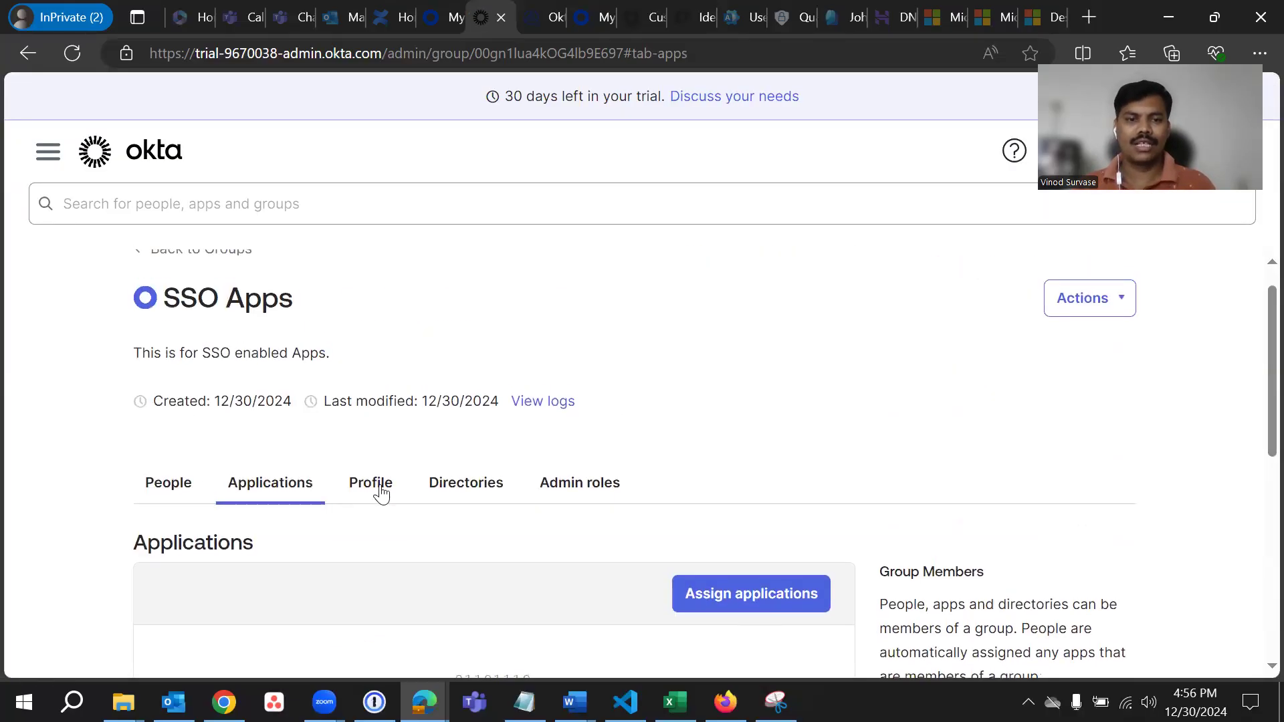
left_click(381, 494)
scroll(401, 375, "down", 3)
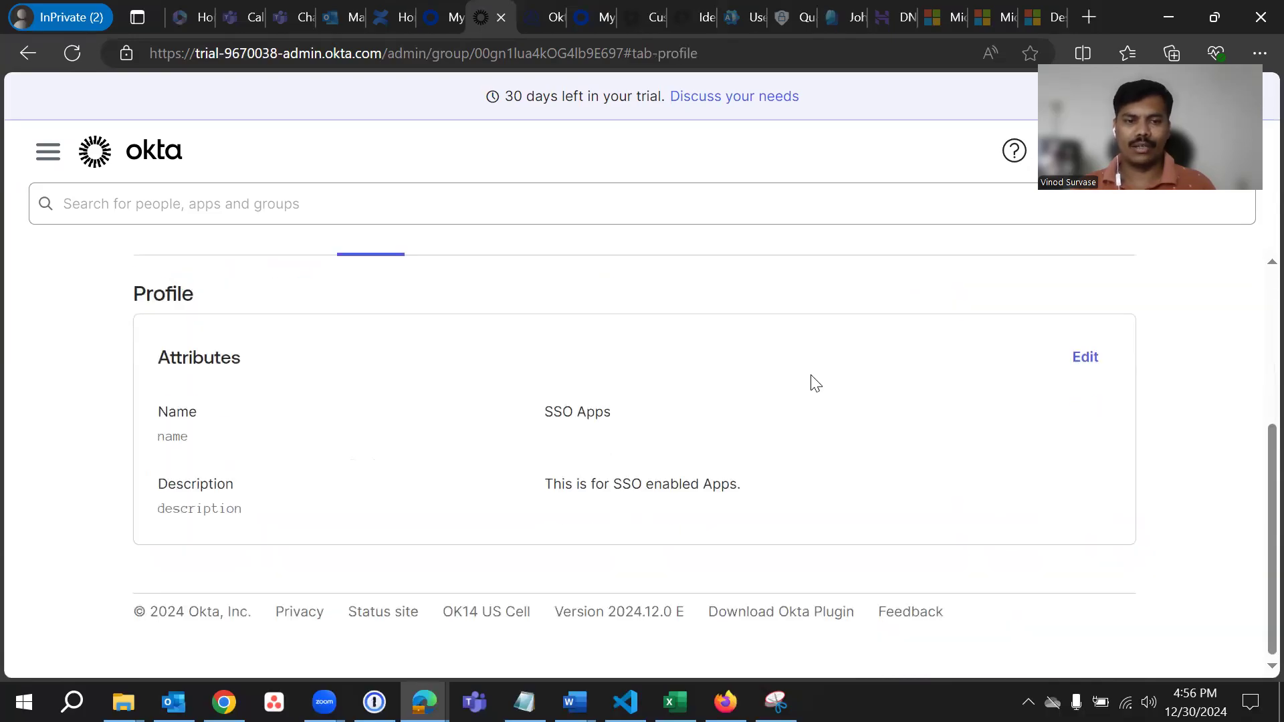
scroll(625, 456, "down", 2)
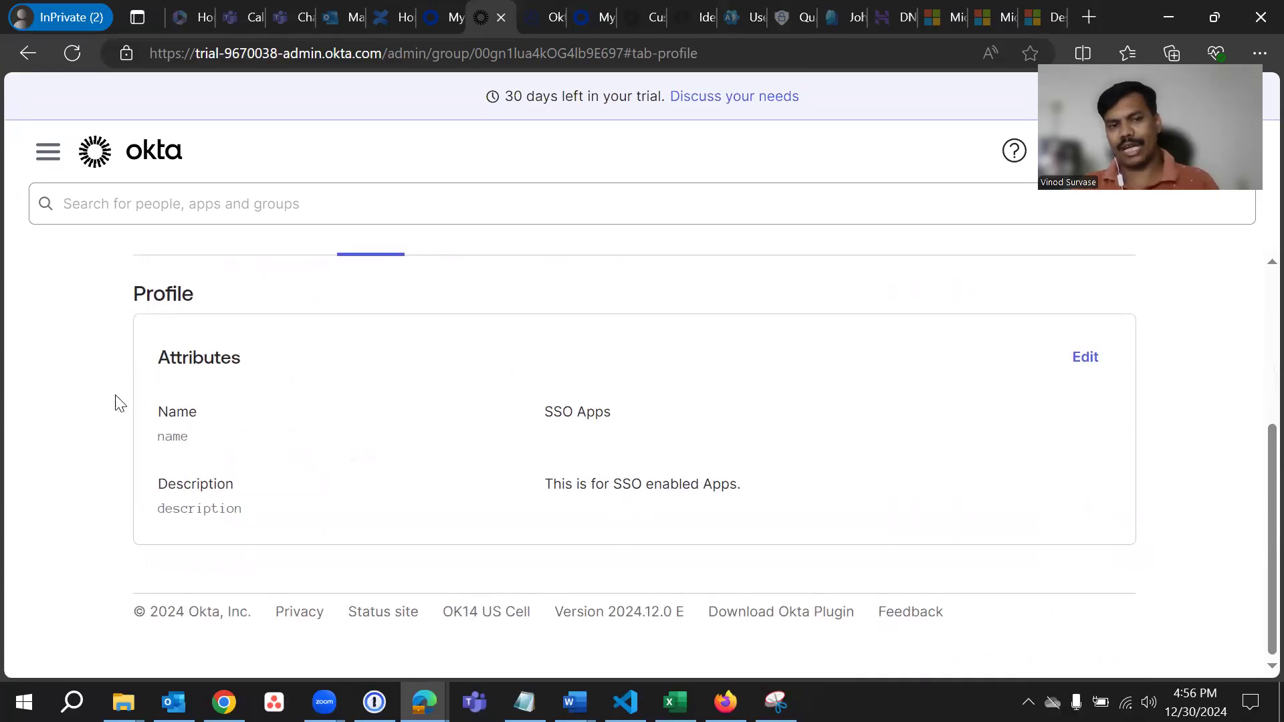
left_click_drag(161, 414, 198, 414)
left_click_drag(159, 484, 299, 489)
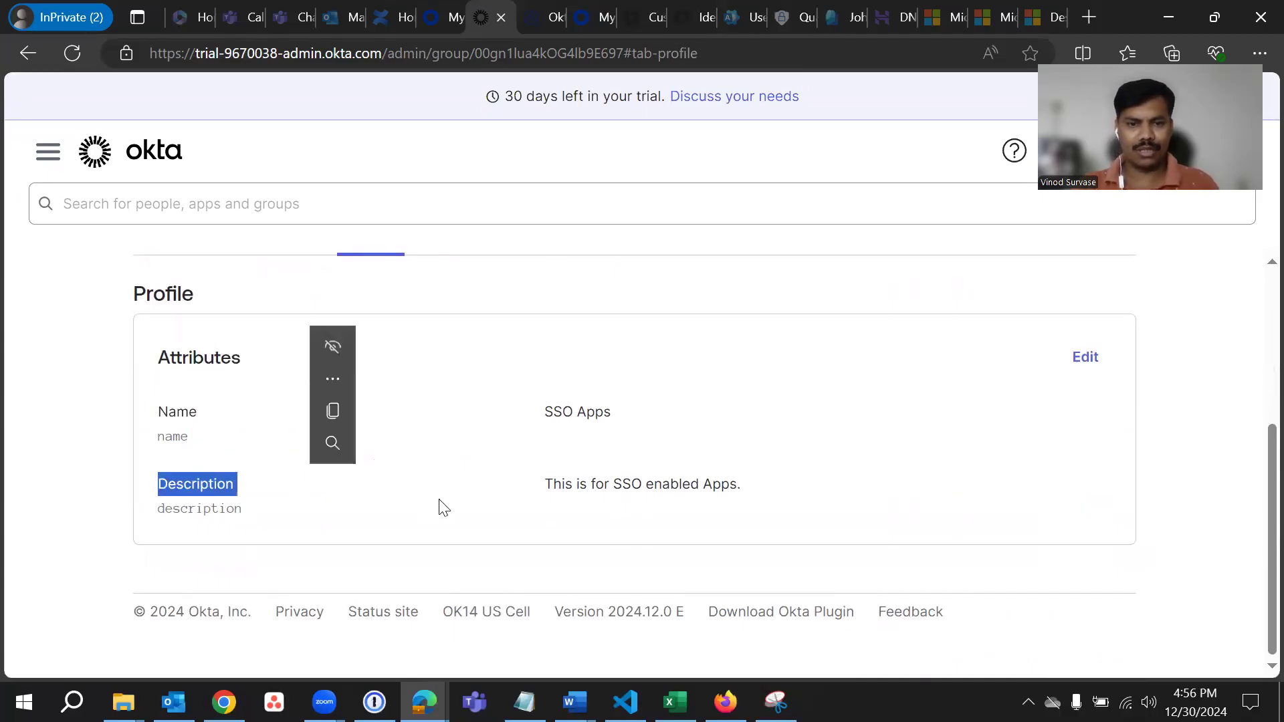
left_click(463, 510)
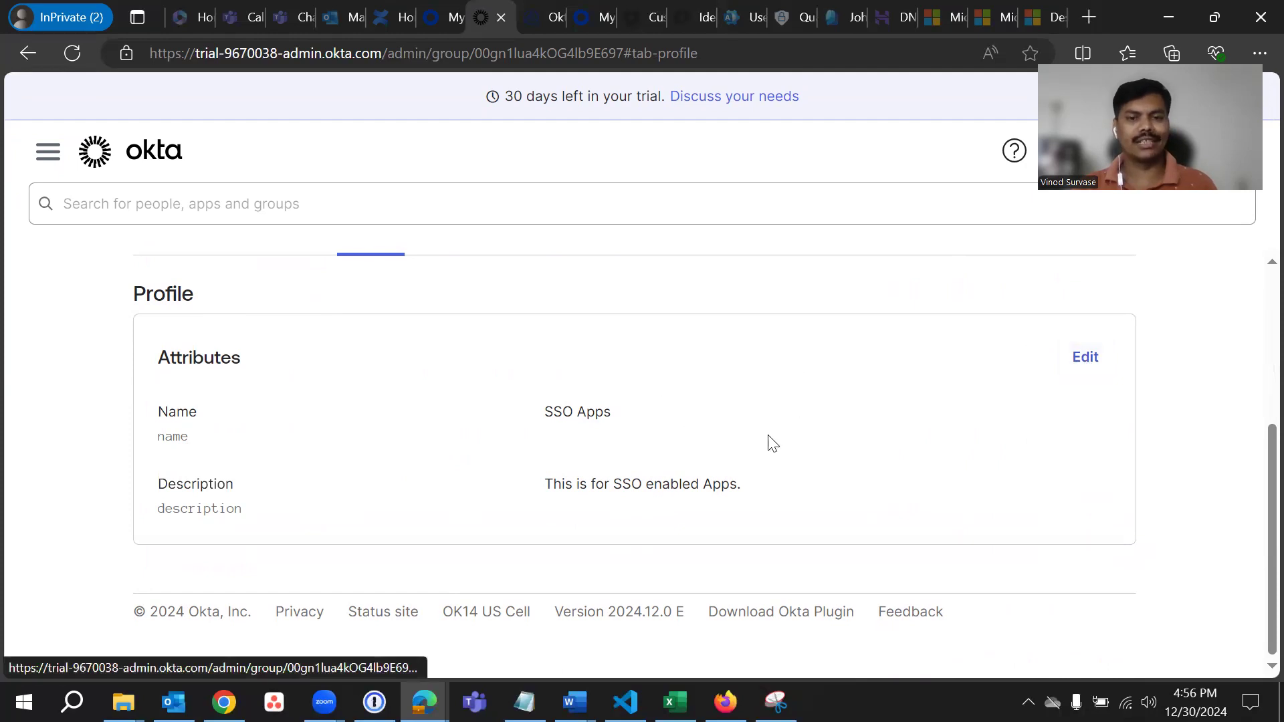
Step: Open the SSO Apps group's directories and start managing them
scroll(767, 441, "up", 3)
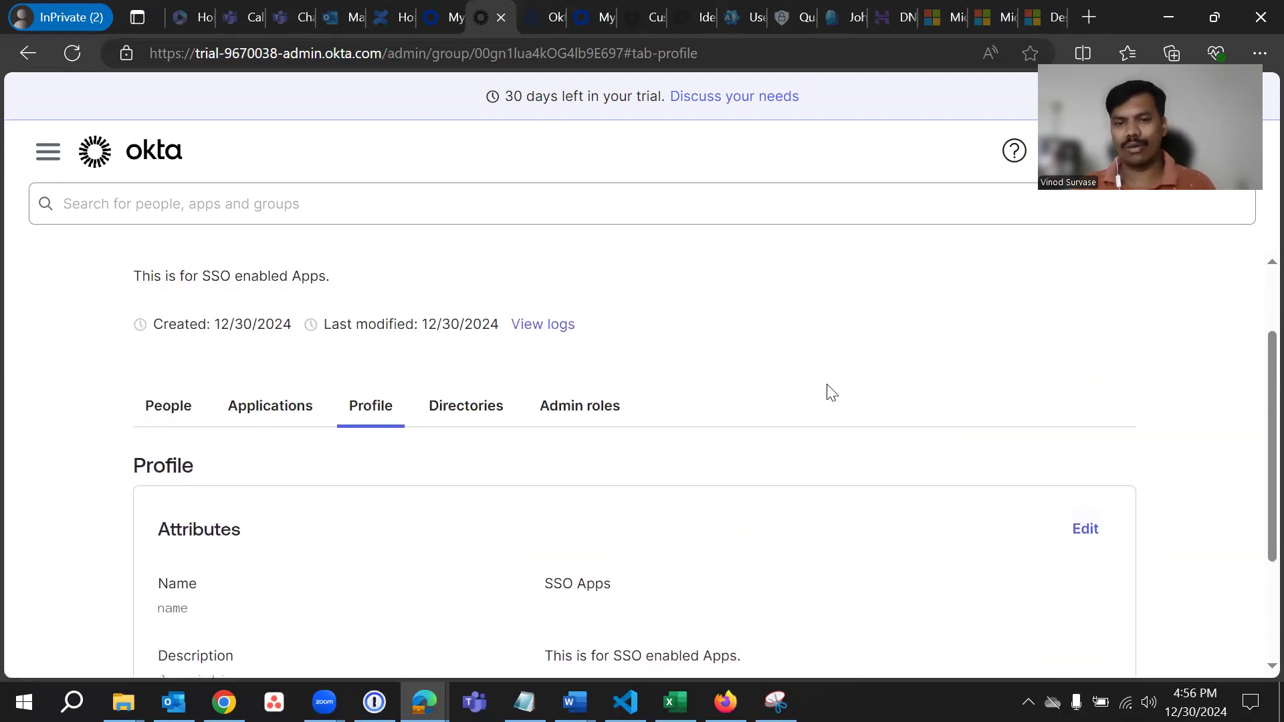
scroll(861, 375, "down", 3)
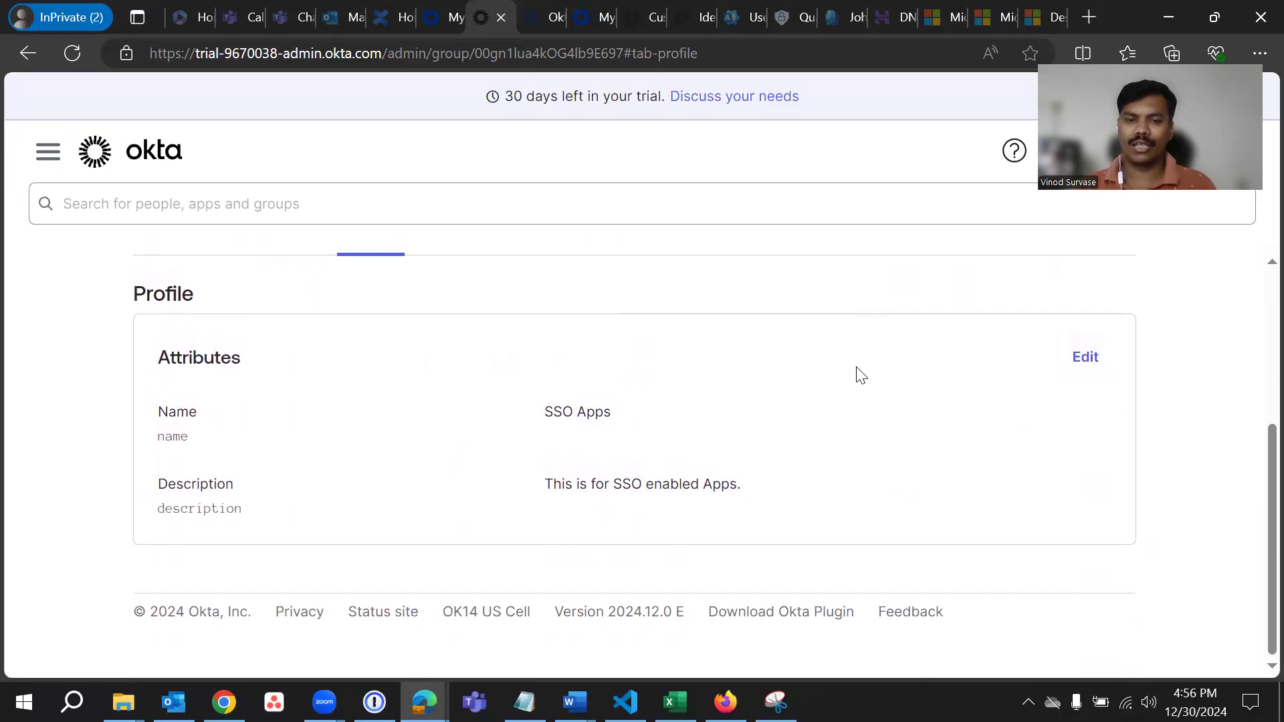
scroll(862, 376, "up", 3)
left_click(479, 447)
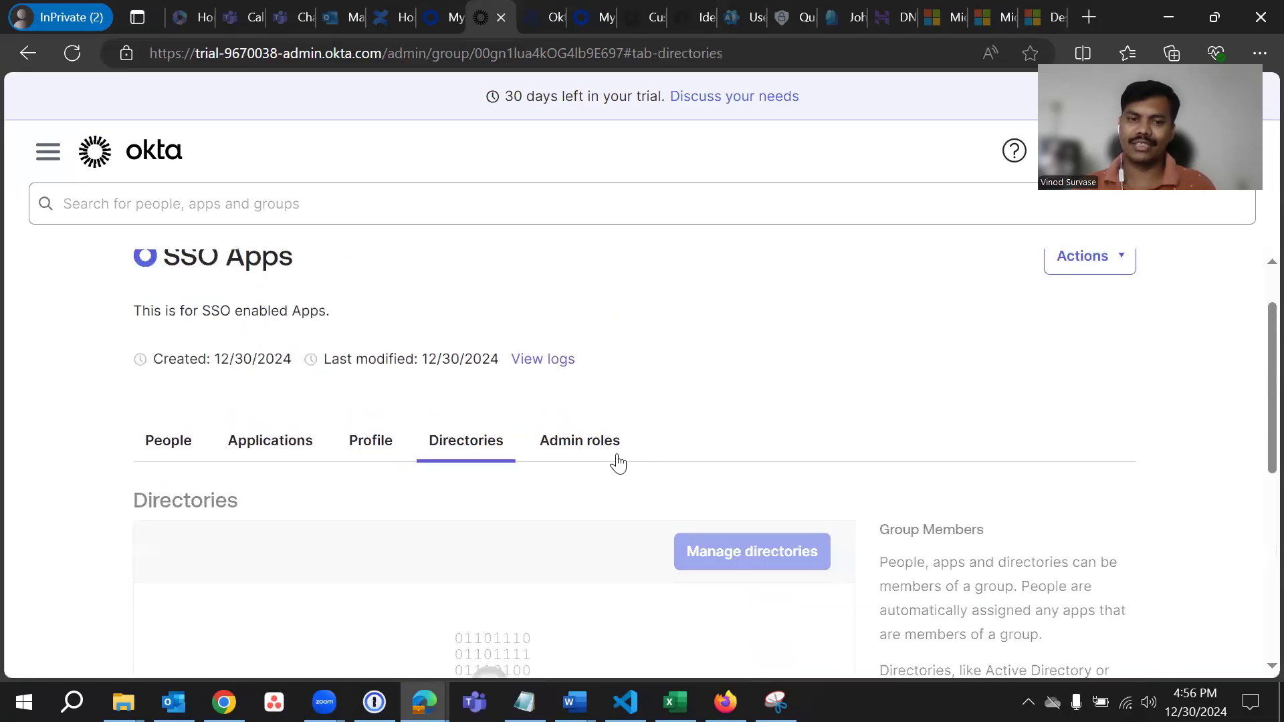
scroll(814, 407, "down", 4)
left_click(768, 288)
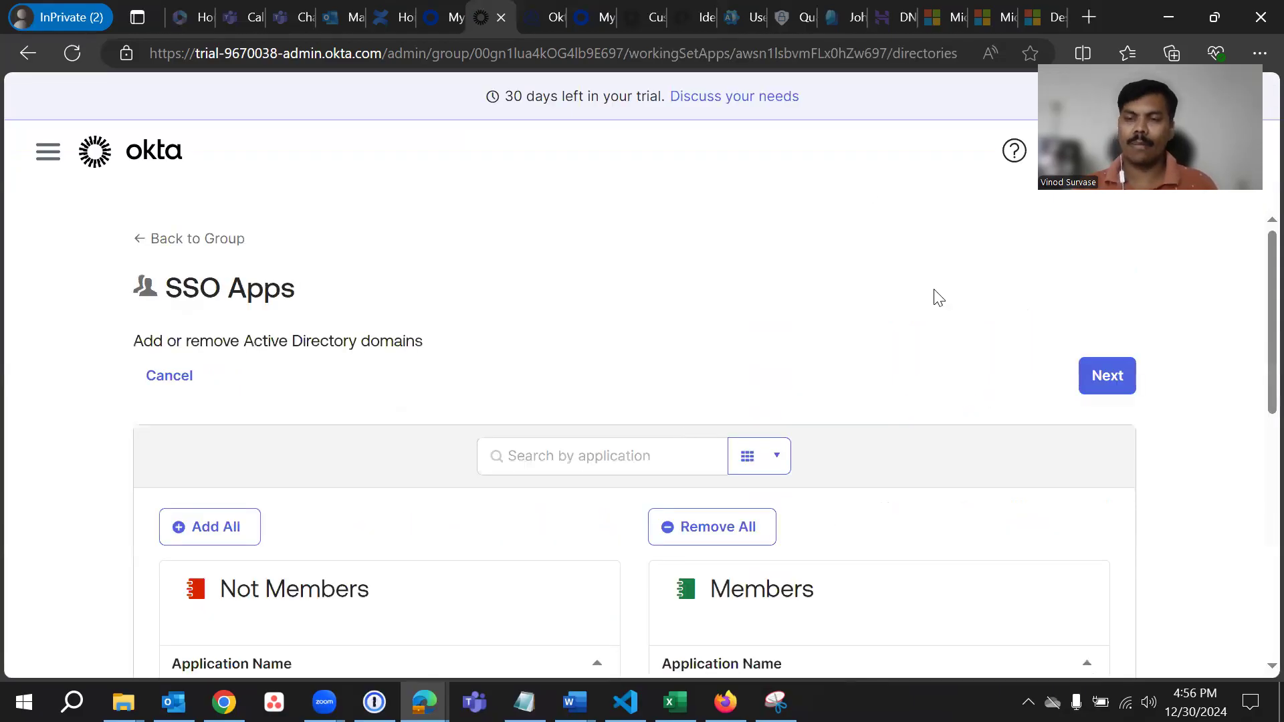
Step: Try to add all available Active Directory domains to the SSO Apps group's members
scroll(916, 411, "down", 5)
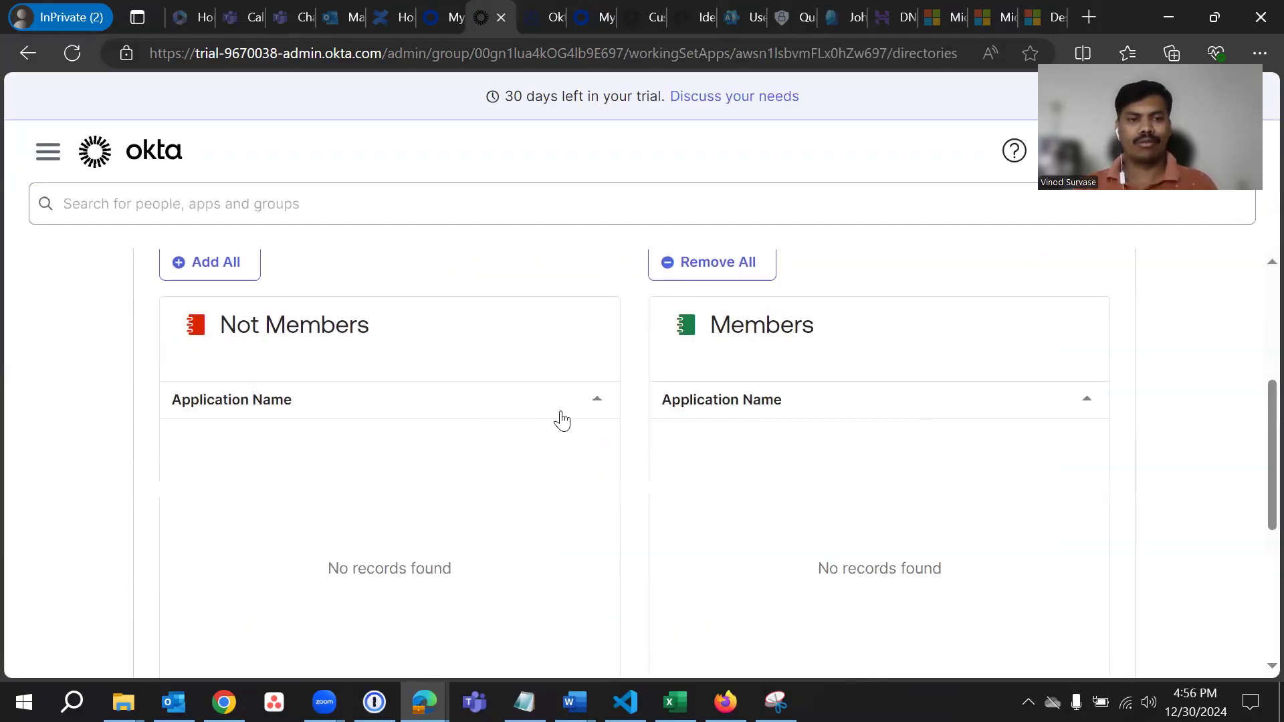
scroll(402, 381, "up", 1)
left_click(246, 324)
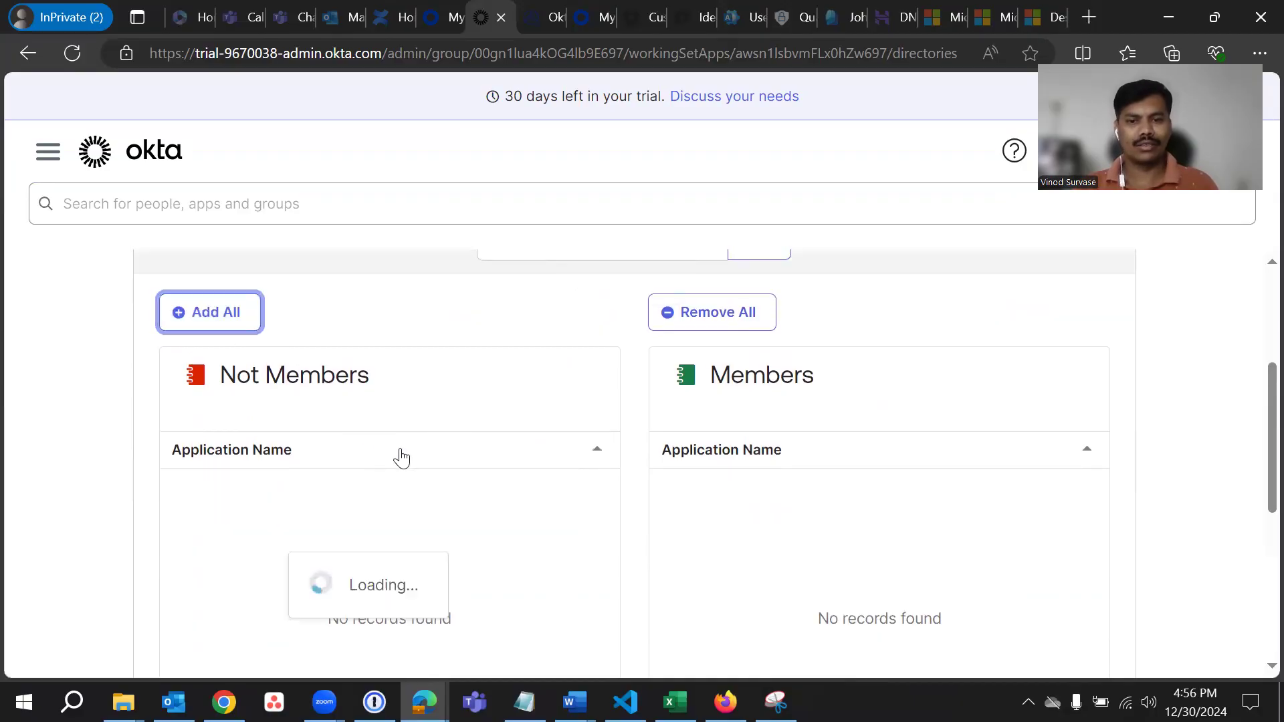
scroll(552, 481, "down", 4)
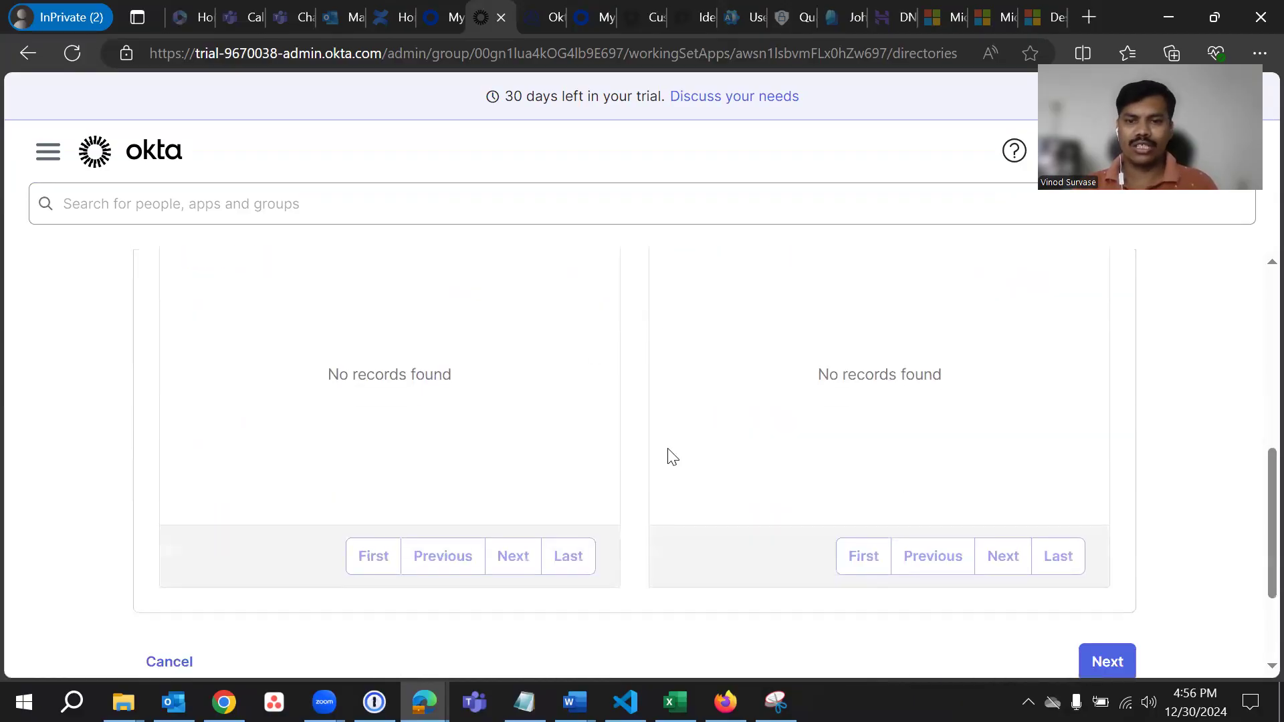
Step: Examine the Not Members and Members directory lists and return to the SSO Apps group without saving
scroll(671, 458, "up", 2)
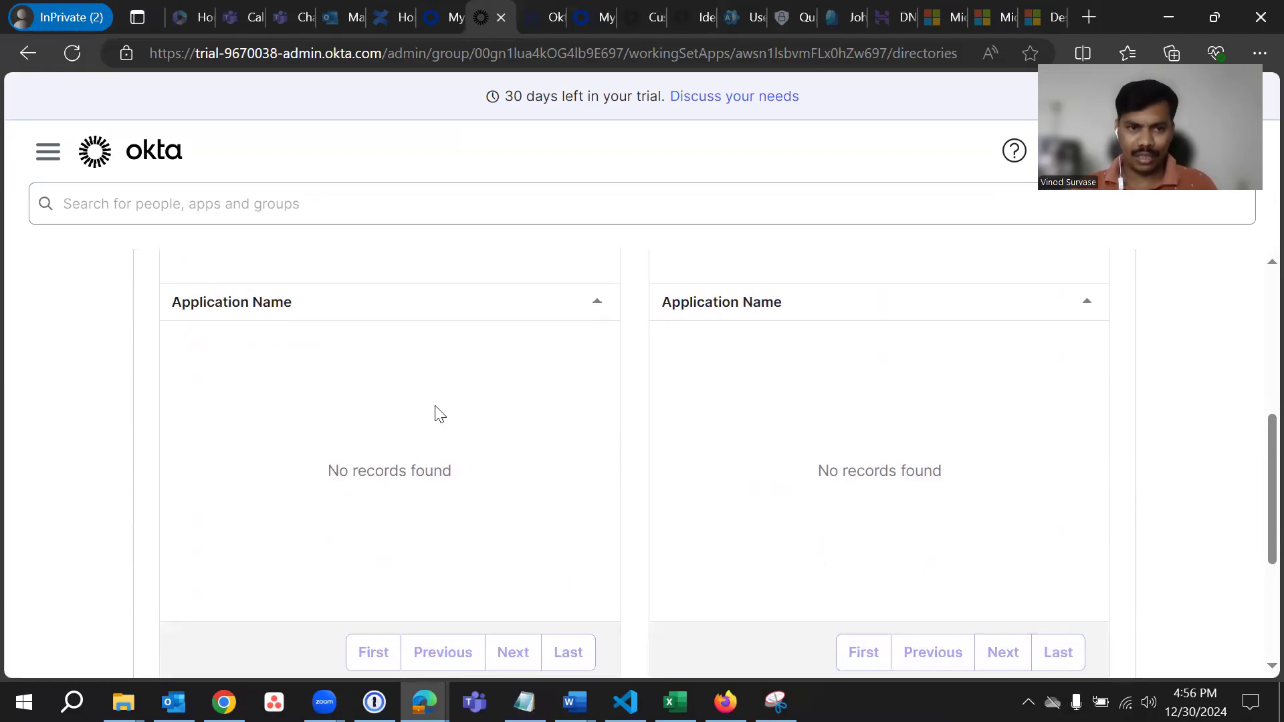
scroll(662, 427, "up", 1)
scroll(667, 429, "down", 1)
scroll(667, 429, "up", 2)
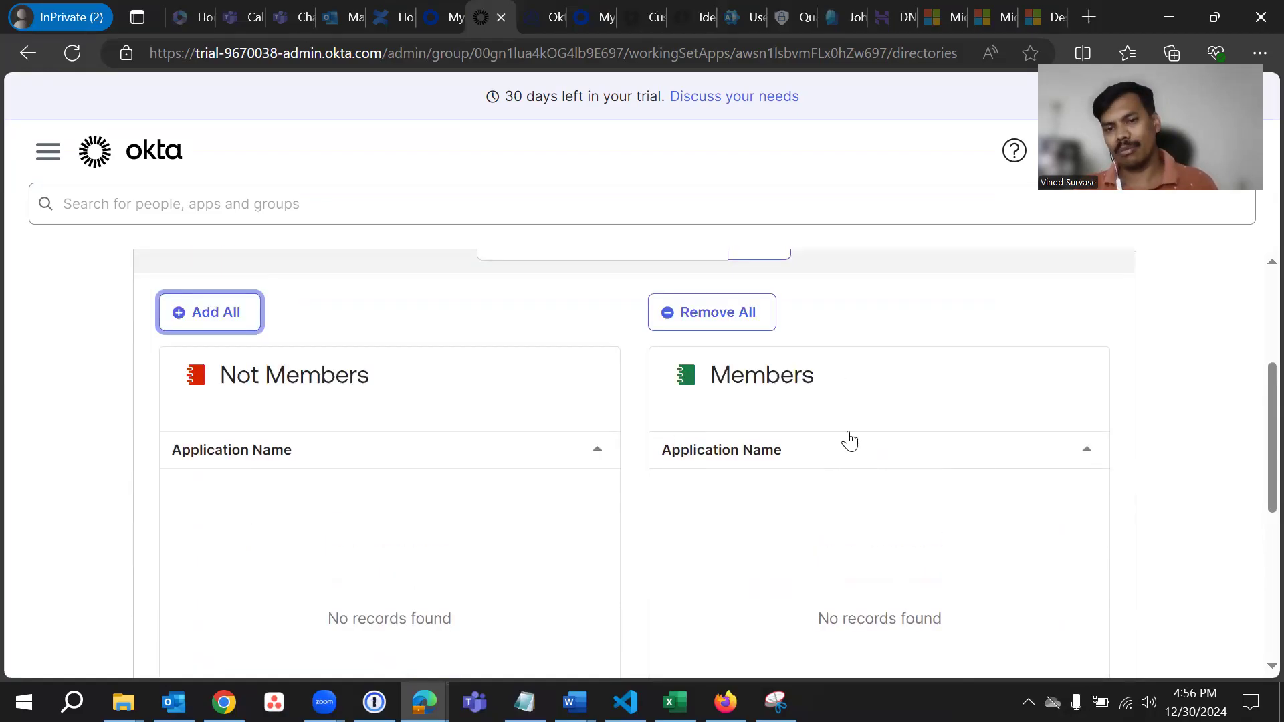
scroll(829, 502, "down", 2)
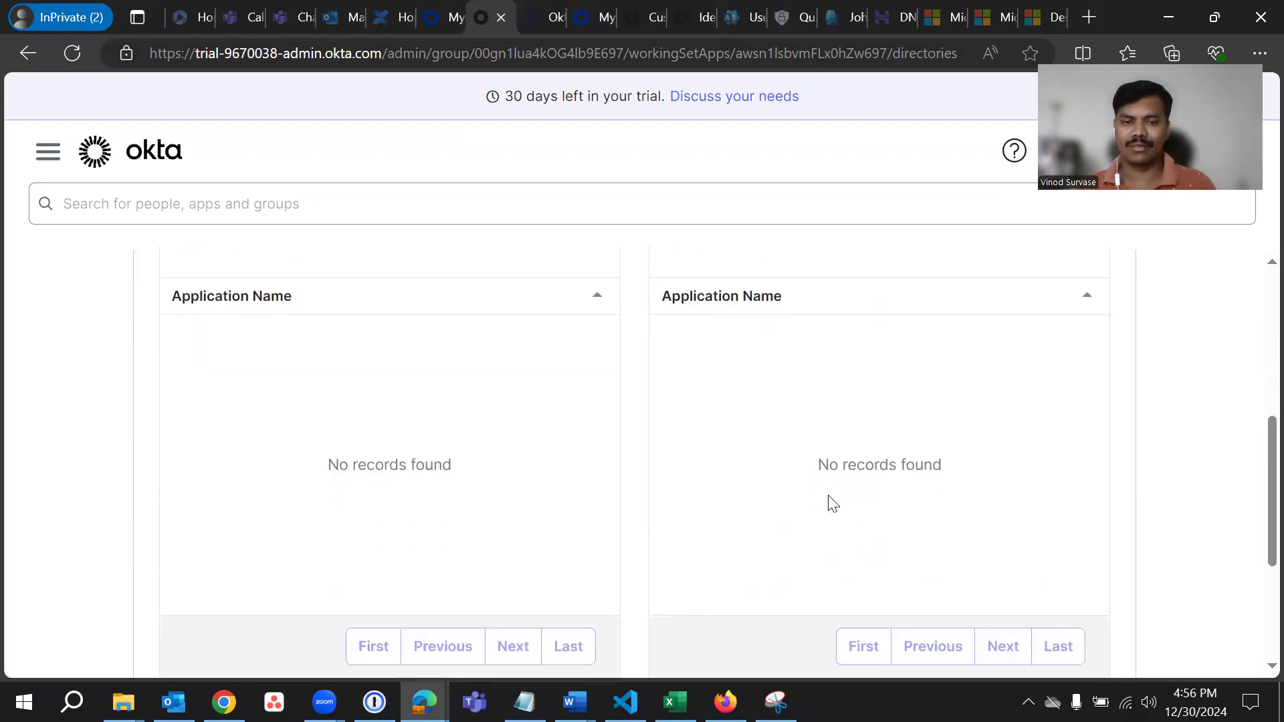
scroll(828, 503, "down", 2)
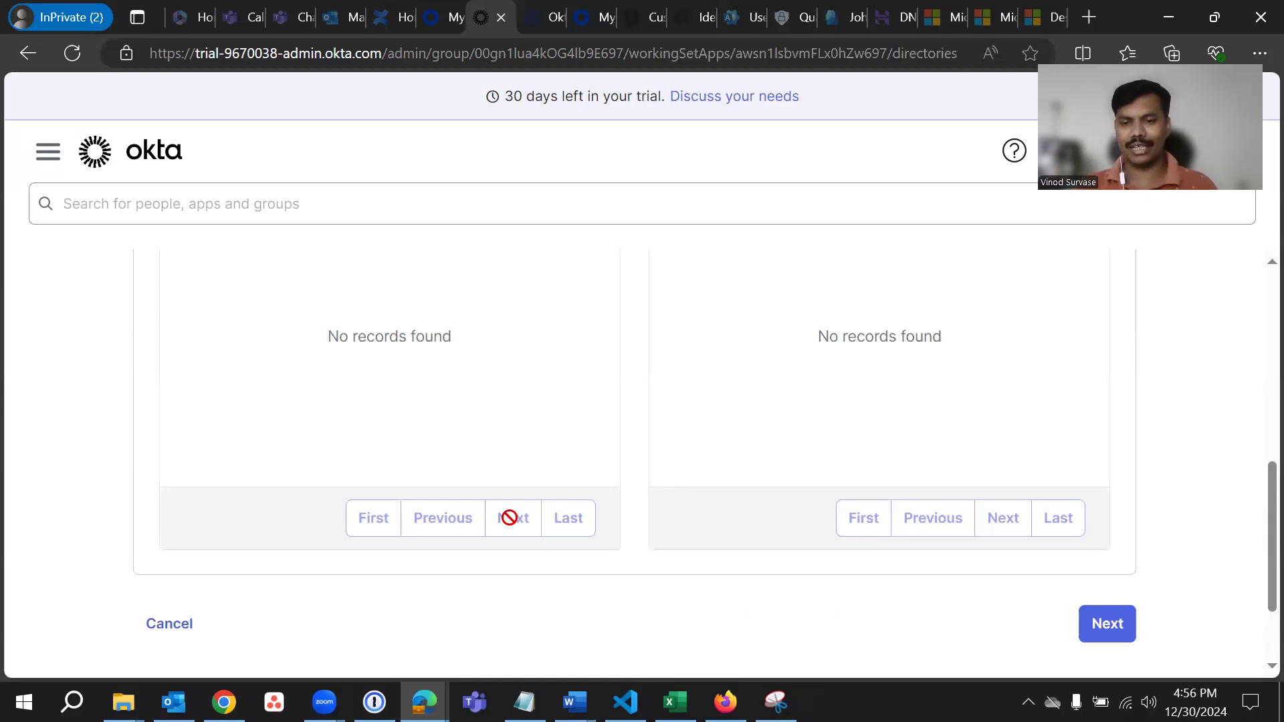
scroll(642, 501, "up", 5)
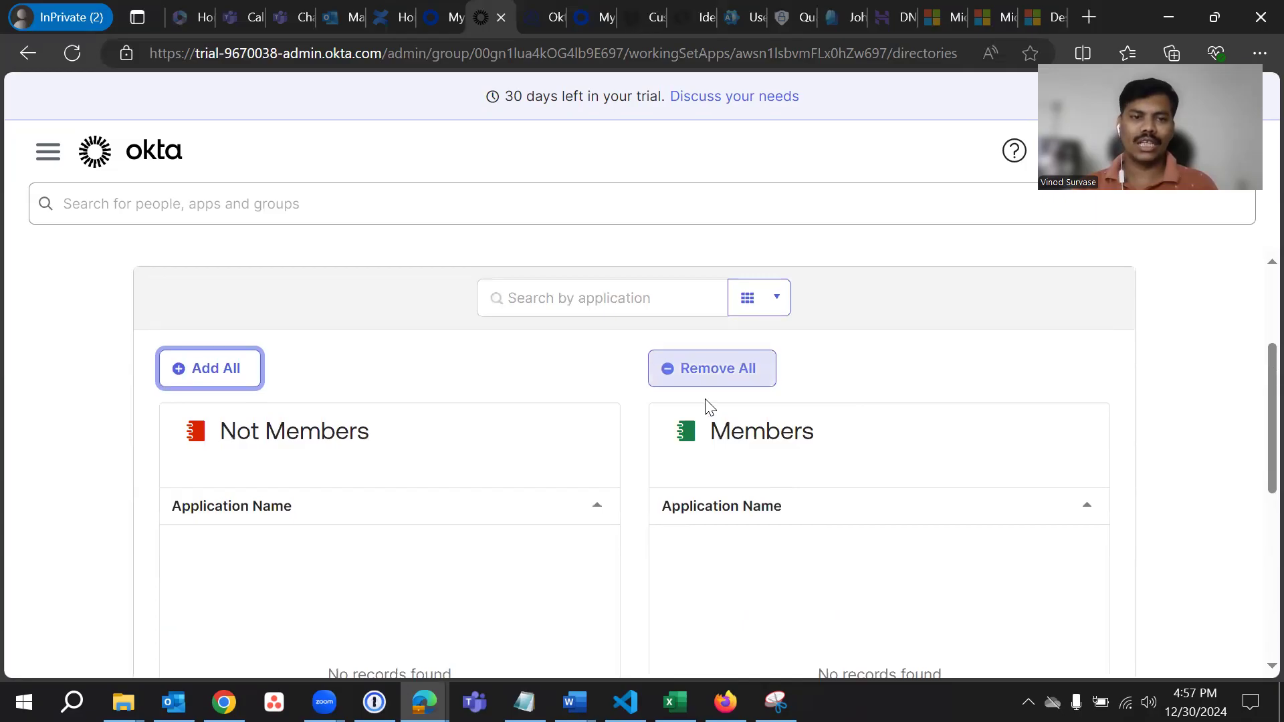
scroll(703, 401, "up", 3)
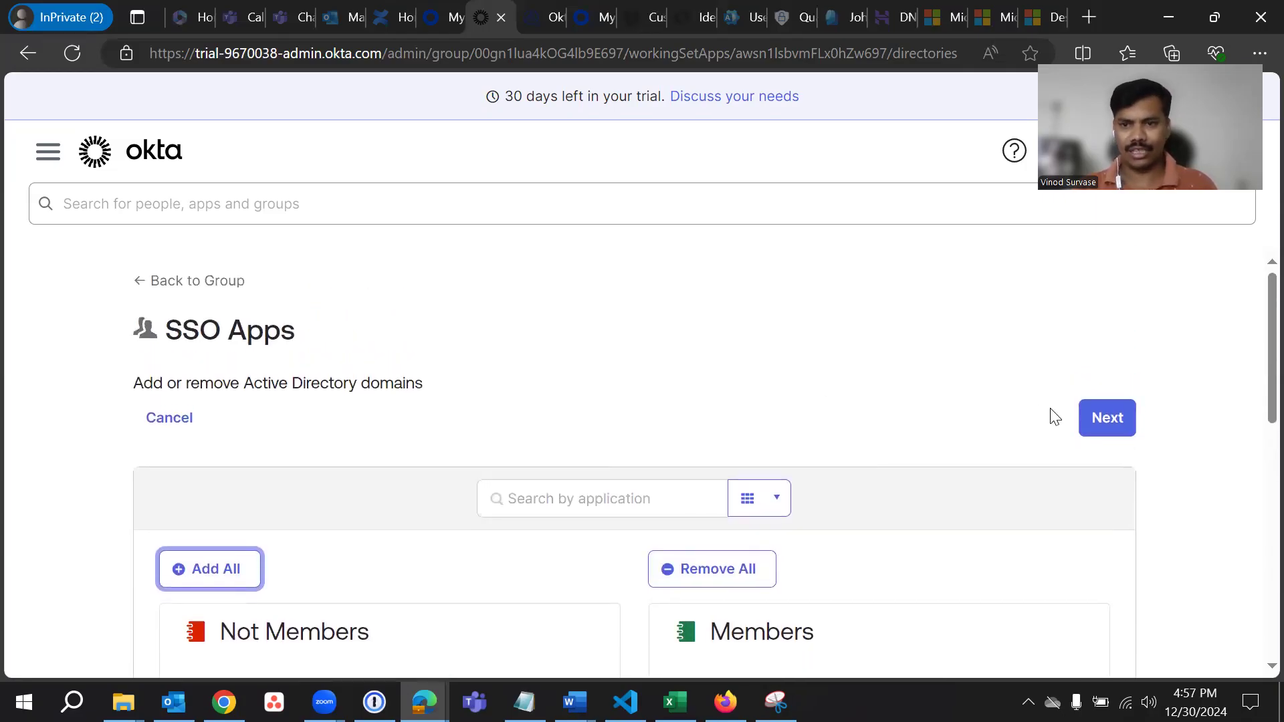
left_click(187, 281)
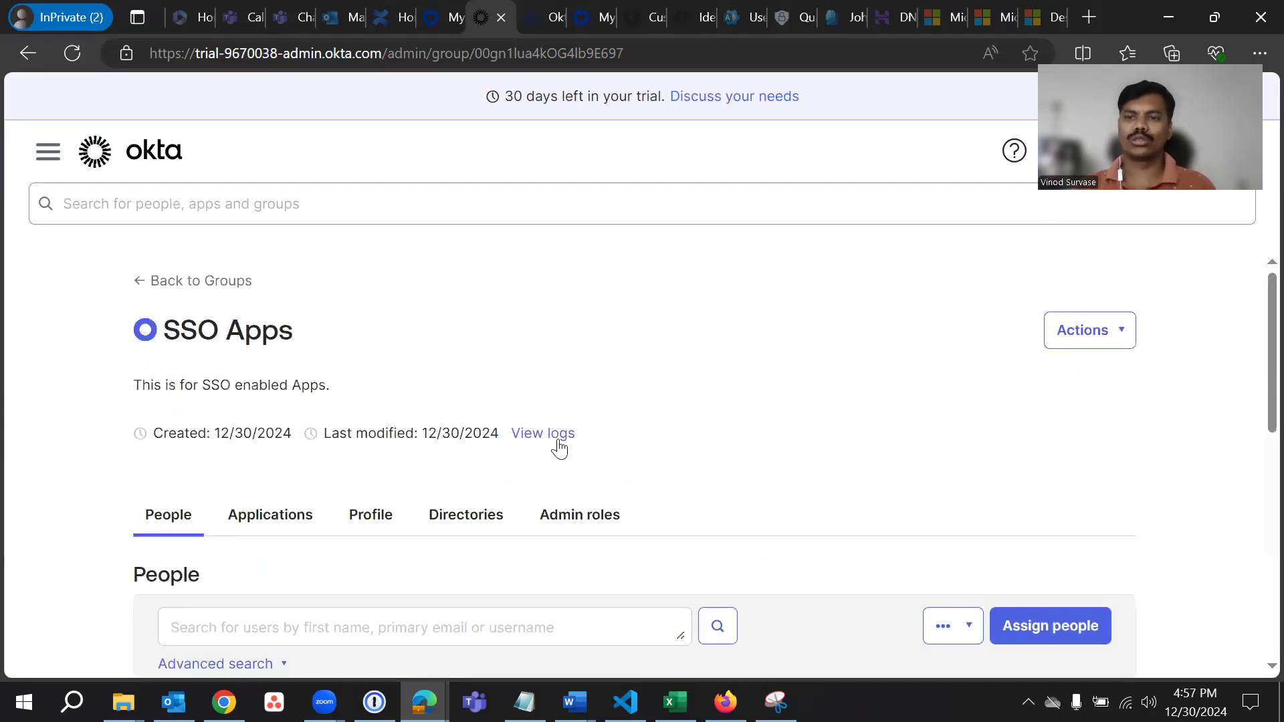
Step: Open the admin roles of the SSO Apps group
scroll(801, 457, "down", 3)
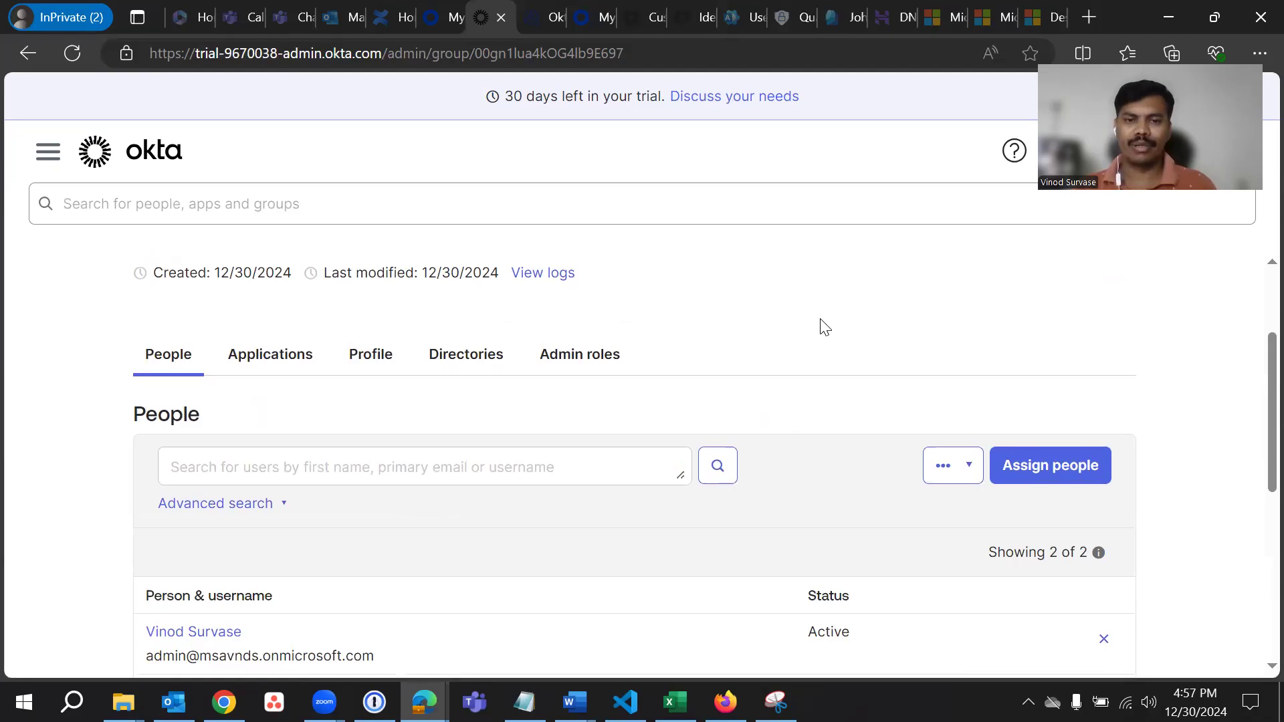
scroll(736, 308, "down", 1)
left_click(604, 325)
scroll(774, 398, "down", 2)
scroll(796, 439, "up", 2)
scroll(796, 440, "down", 1)
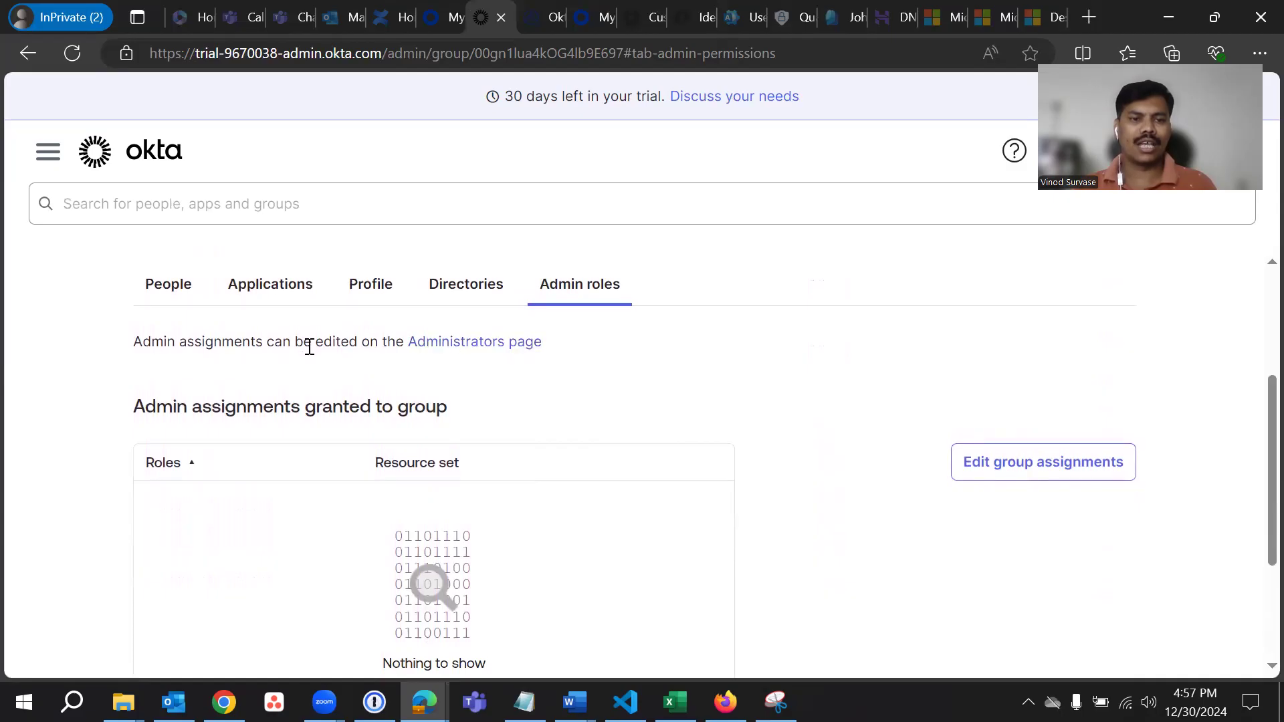
Step: Read the note on where admin assignments are edited and check the assignments granted to the group
left_click_drag(268, 343, 365, 342)
left_click(689, 369)
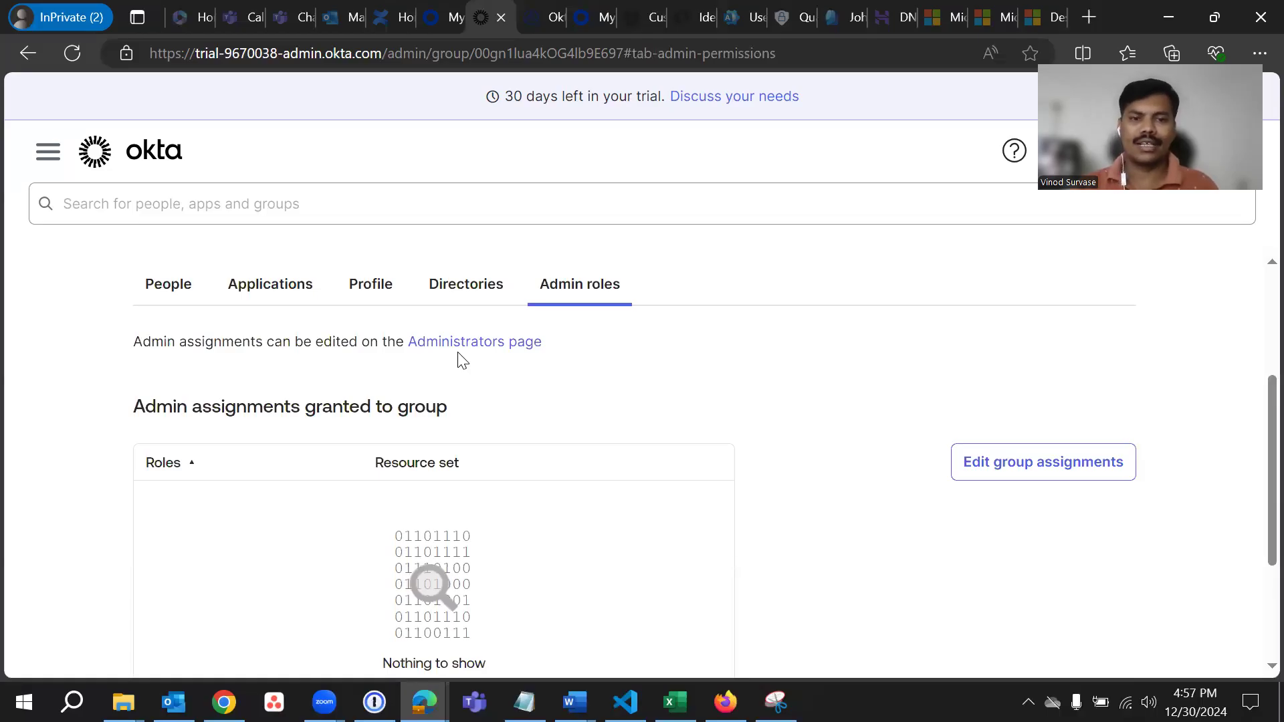
left_click_drag(370, 341, 583, 345)
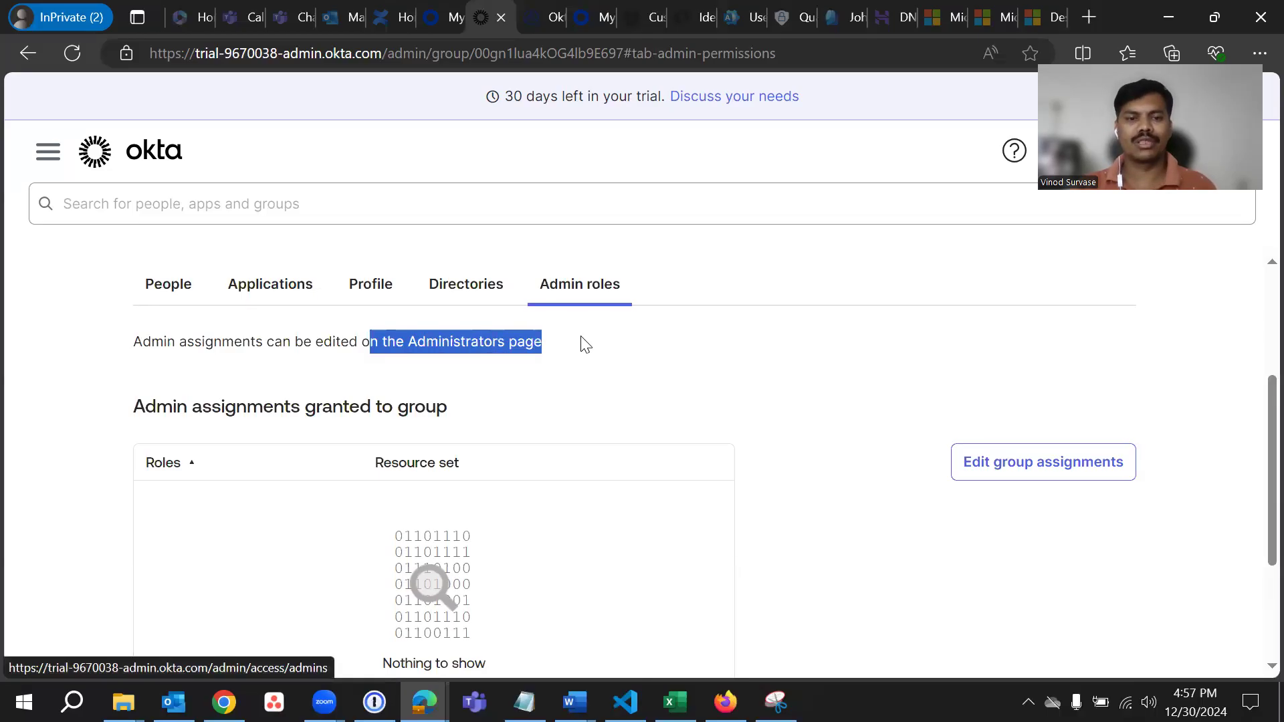
left_click(789, 365)
scroll(789, 365, "down", 1)
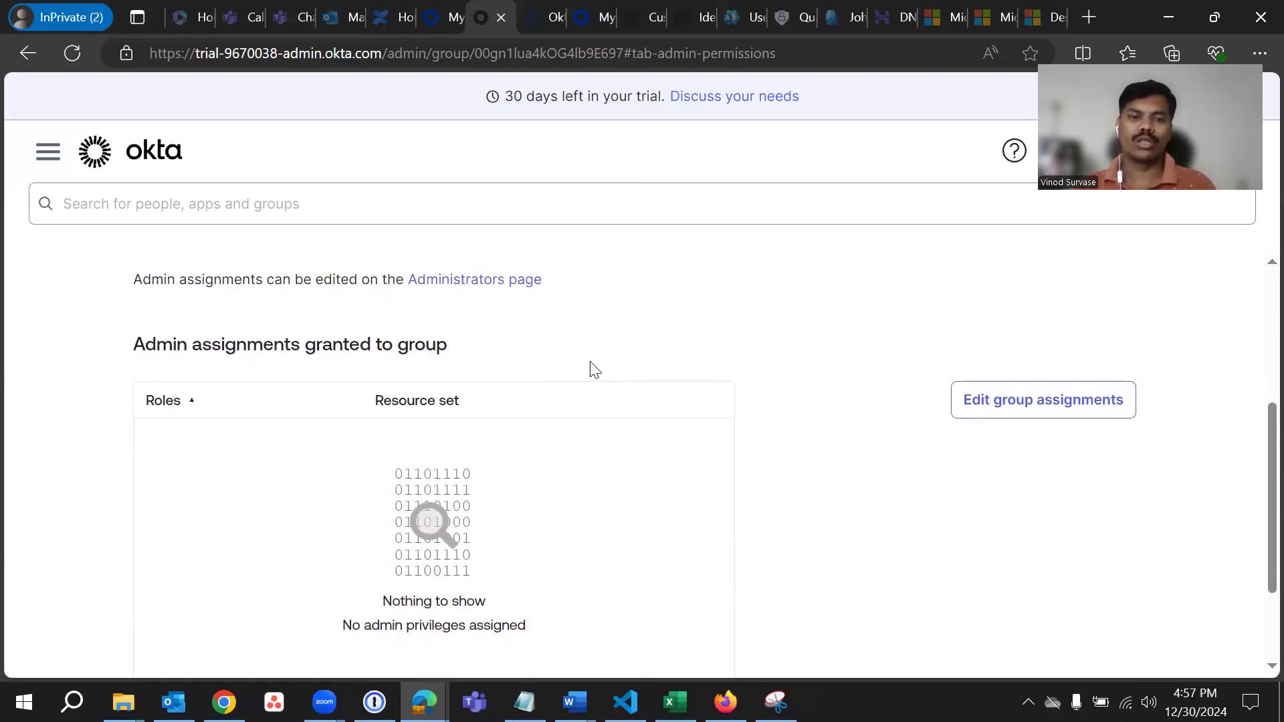
scroll(696, 392, "down", 3)
scroll(896, 373, "up", 2)
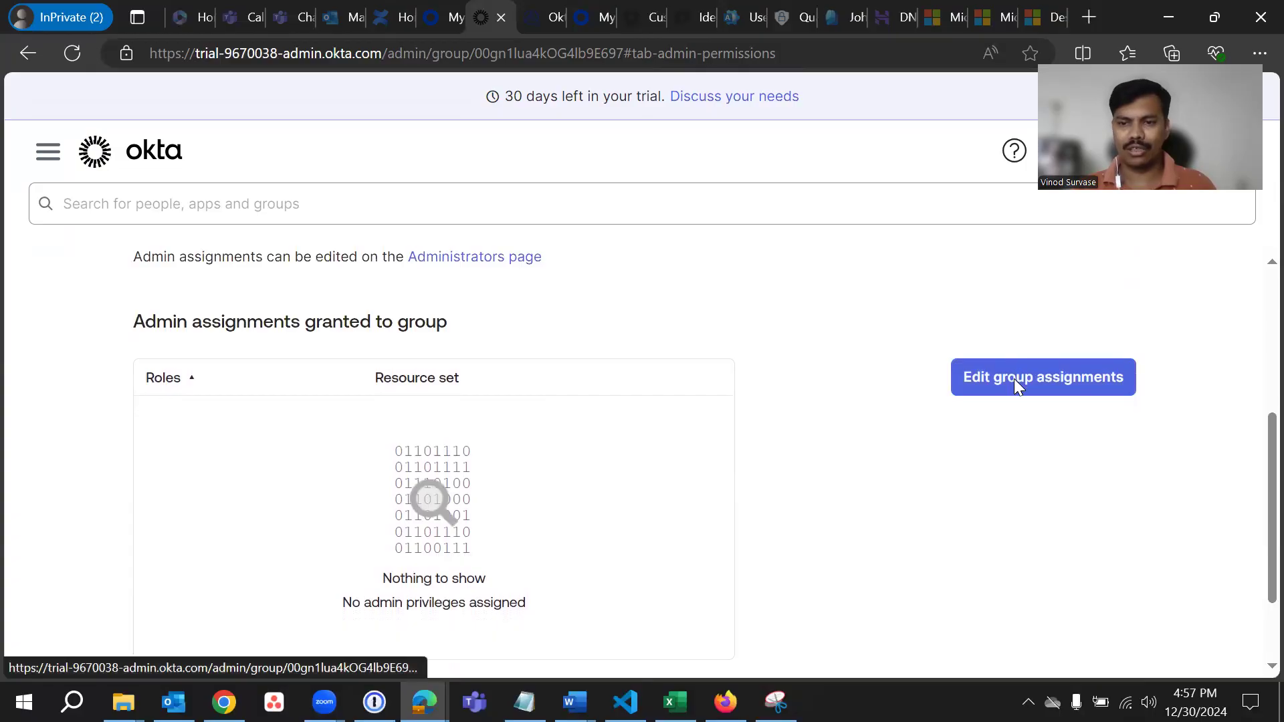
Step: Open the group's admin assignments for editing and read the standard role limit and the role and resource set options
left_click(1014, 378)
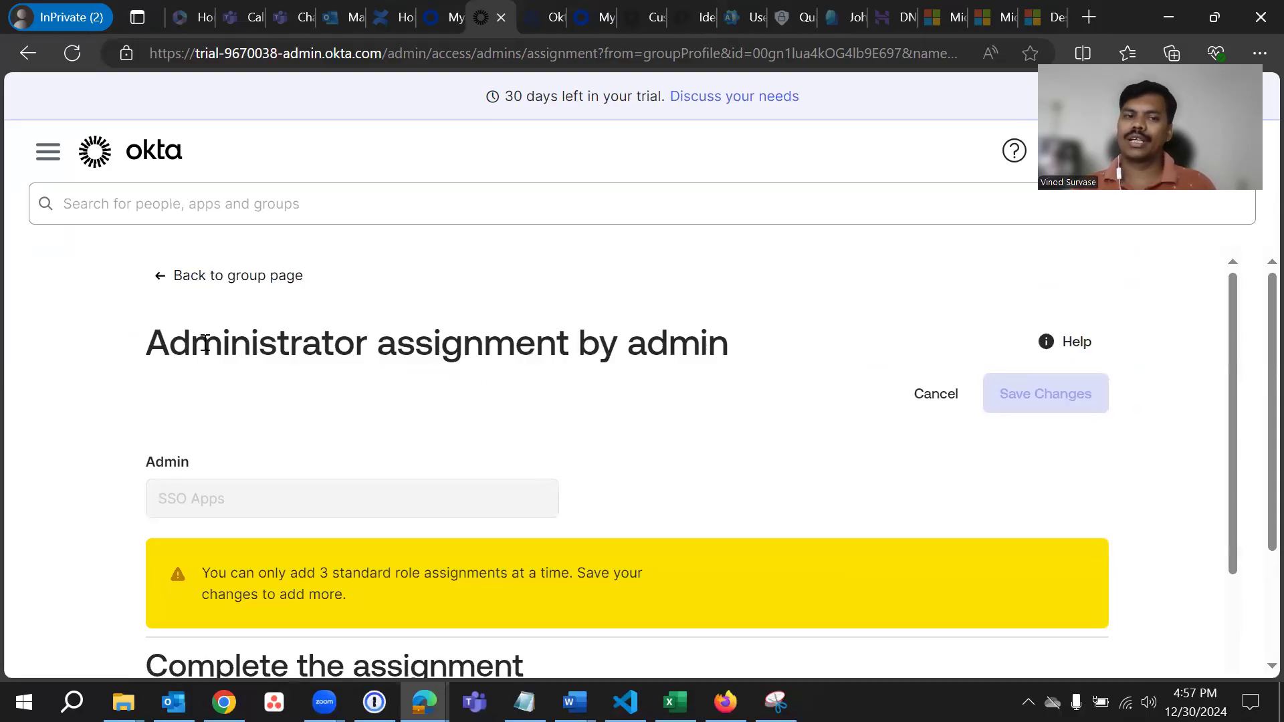
left_click_drag(152, 332, 794, 372)
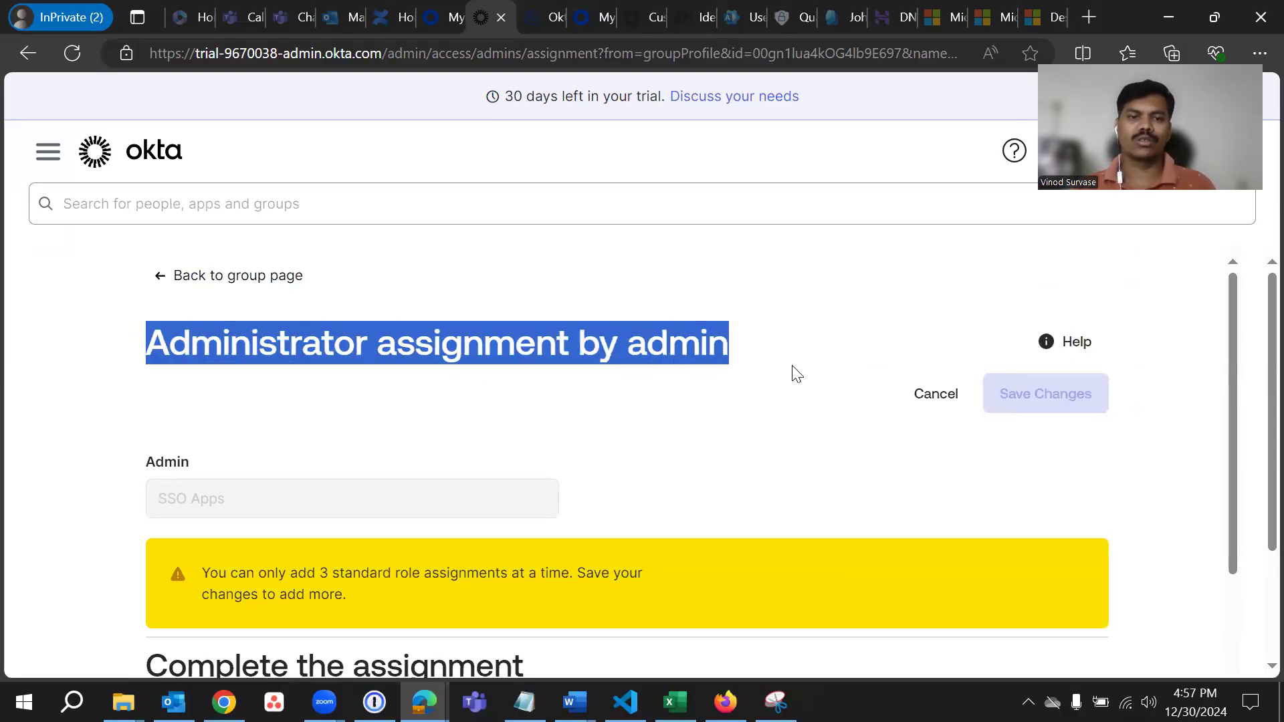
left_click(573, 416)
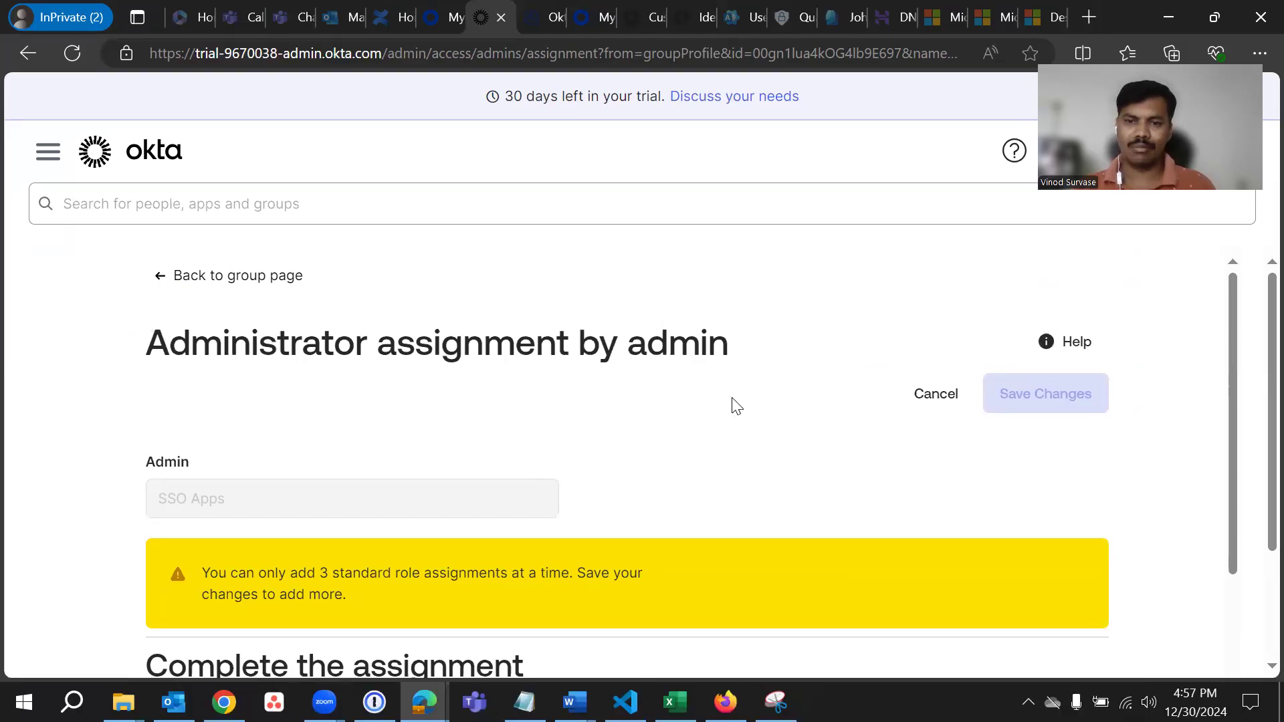
scroll(736, 408, "down", 2)
scroll(419, 493, "down", 1)
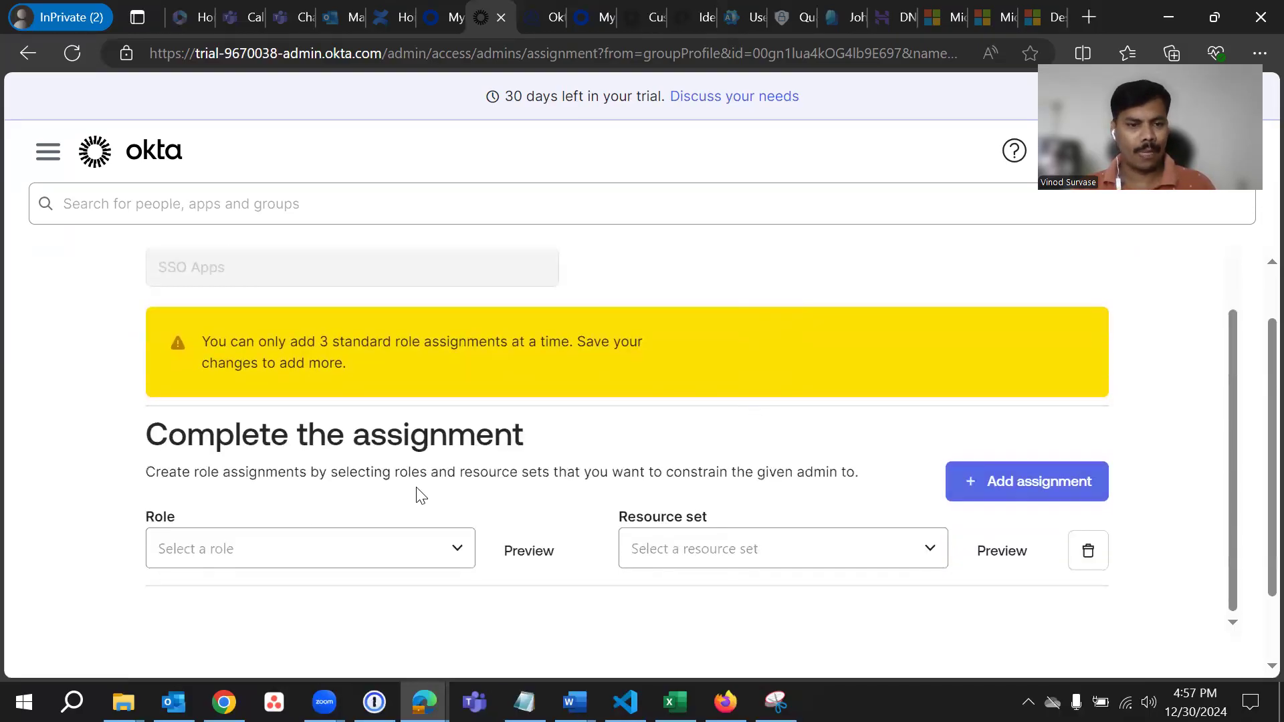
scroll(474, 461, "down", 2)
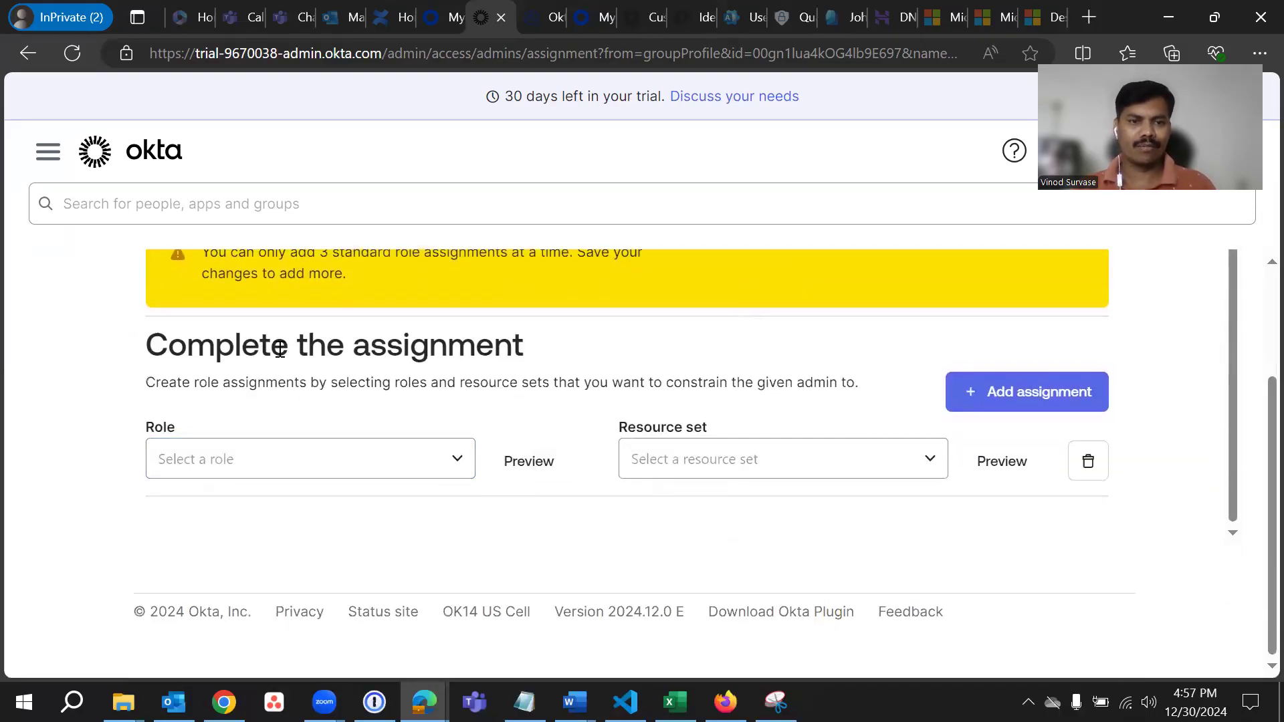
scroll(563, 379, "up", 1)
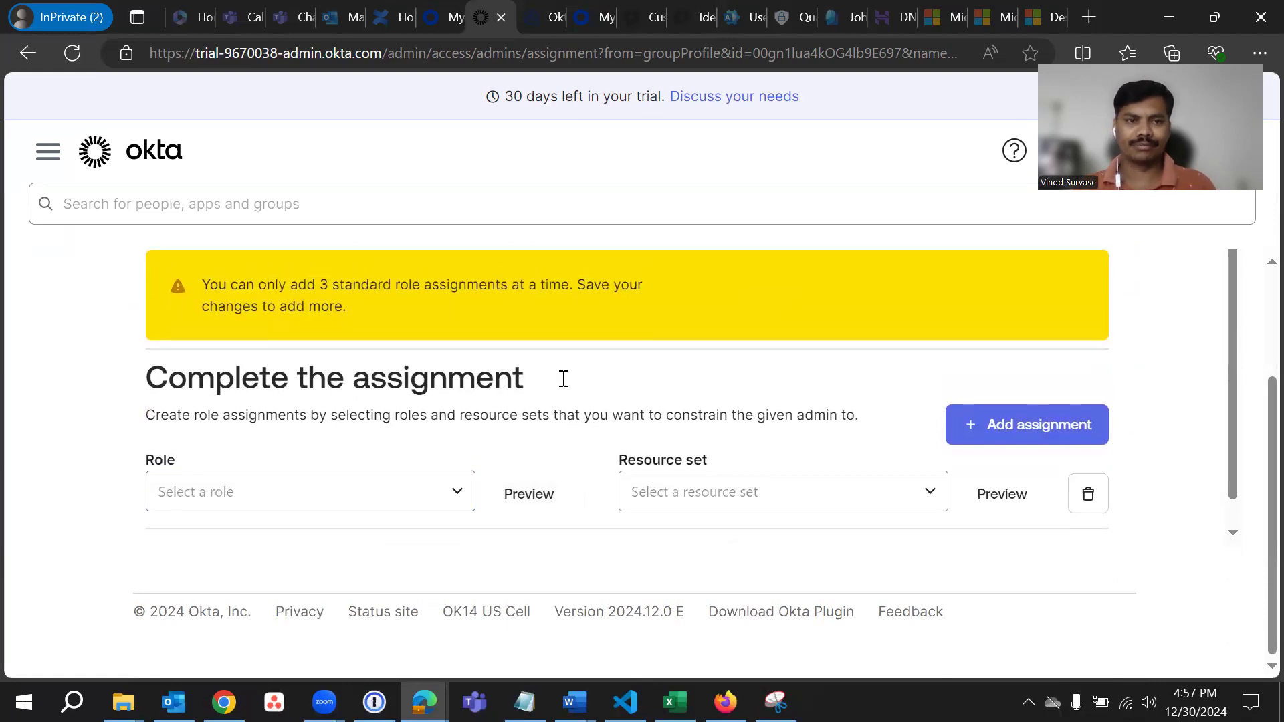
scroll(215, 323, "up", 1)
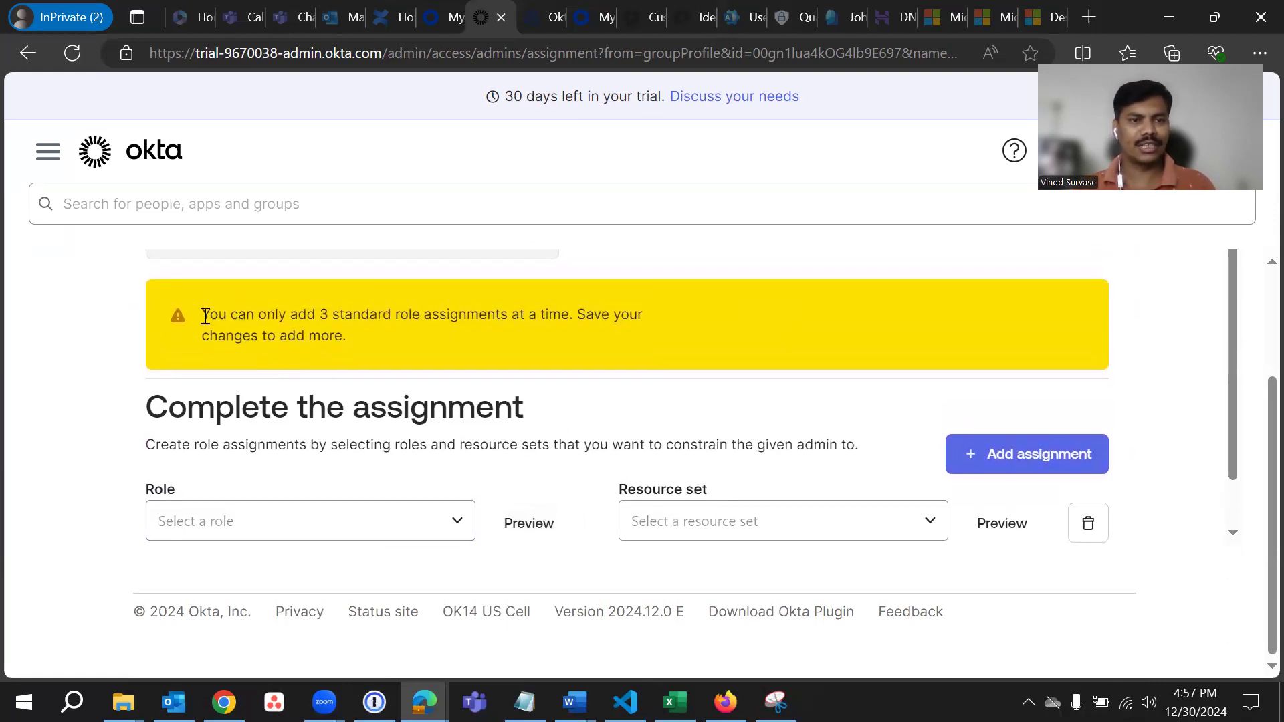
left_click_drag(206, 316, 372, 333)
left_click(527, 416)
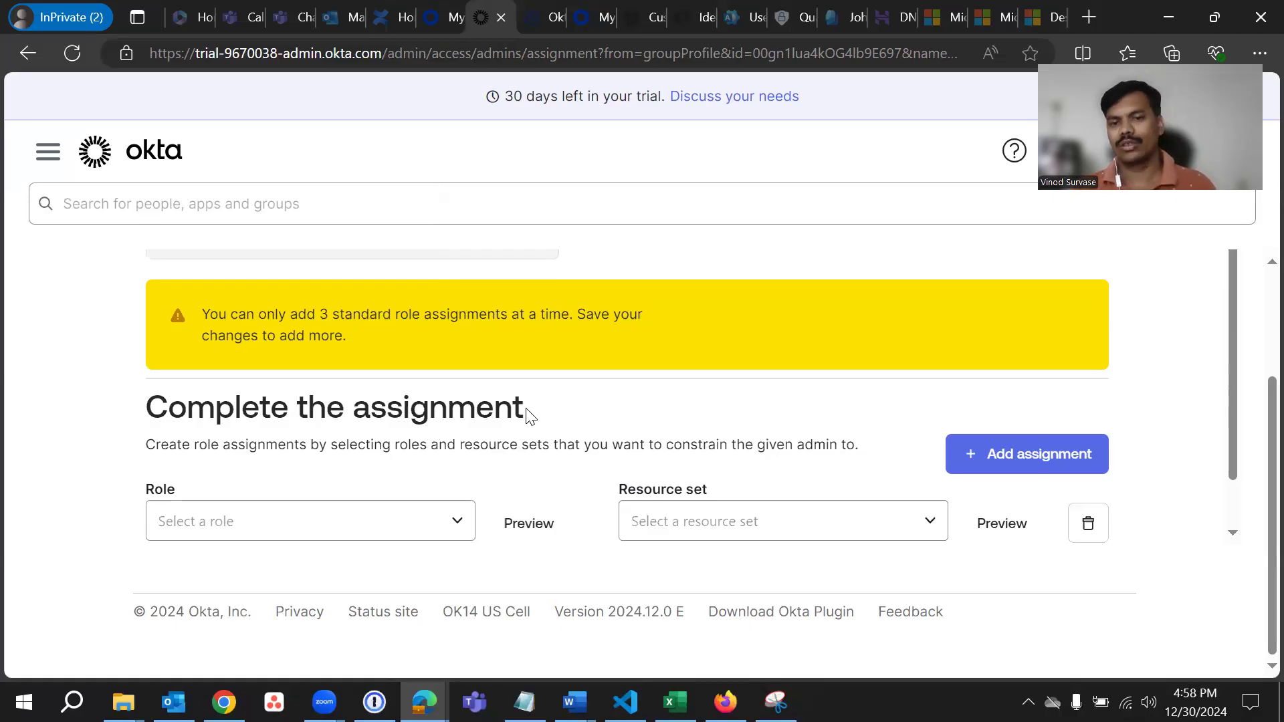
Step: Look through the available administrator roles and choose Application Administrator for the SSO Apps group's assignment
scroll(508, 441, "down", 1)
left_click(471, 478)
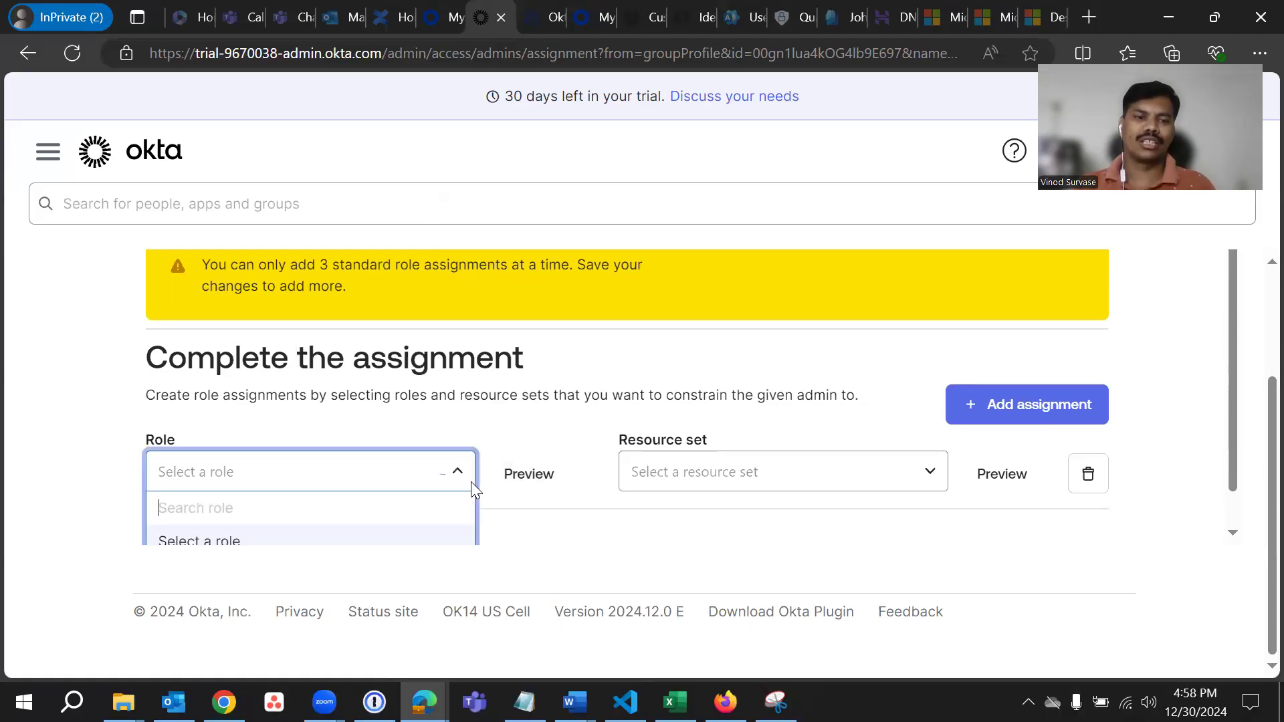
scroll(428, 434, "down", 5)
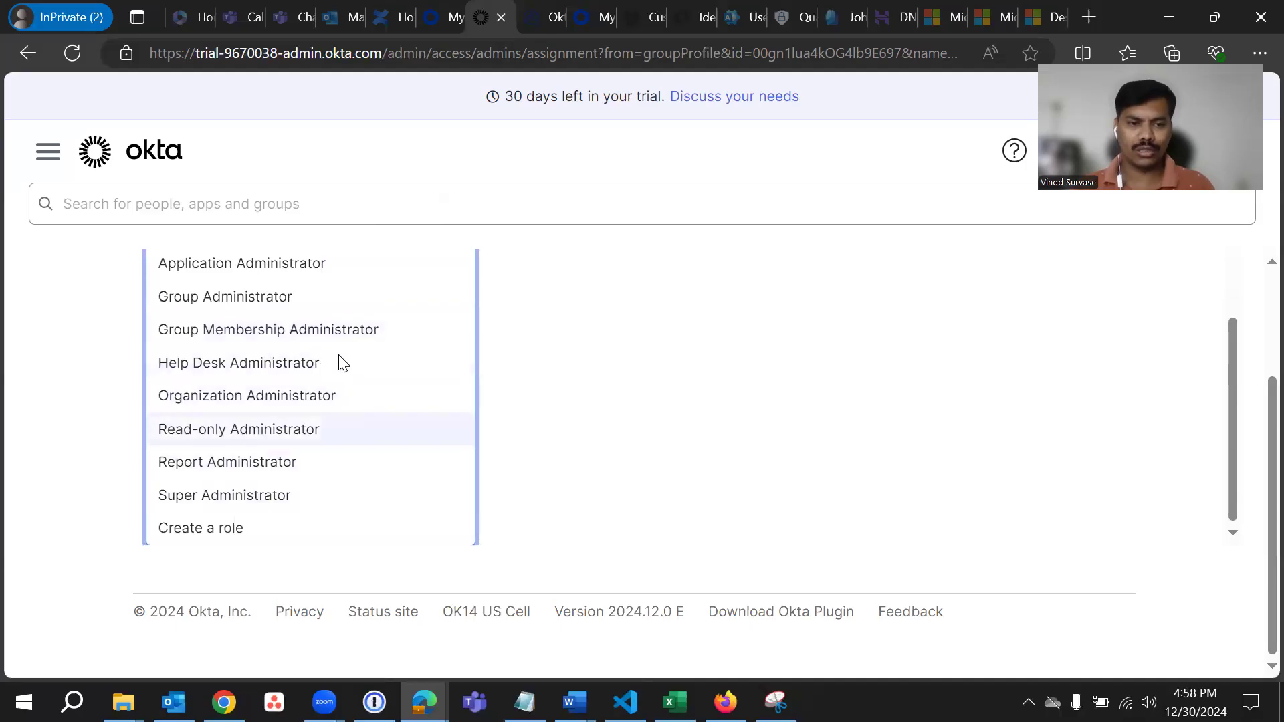
scroll(281, 528, "up", 1)
scroll(284, 530, "down", 1)
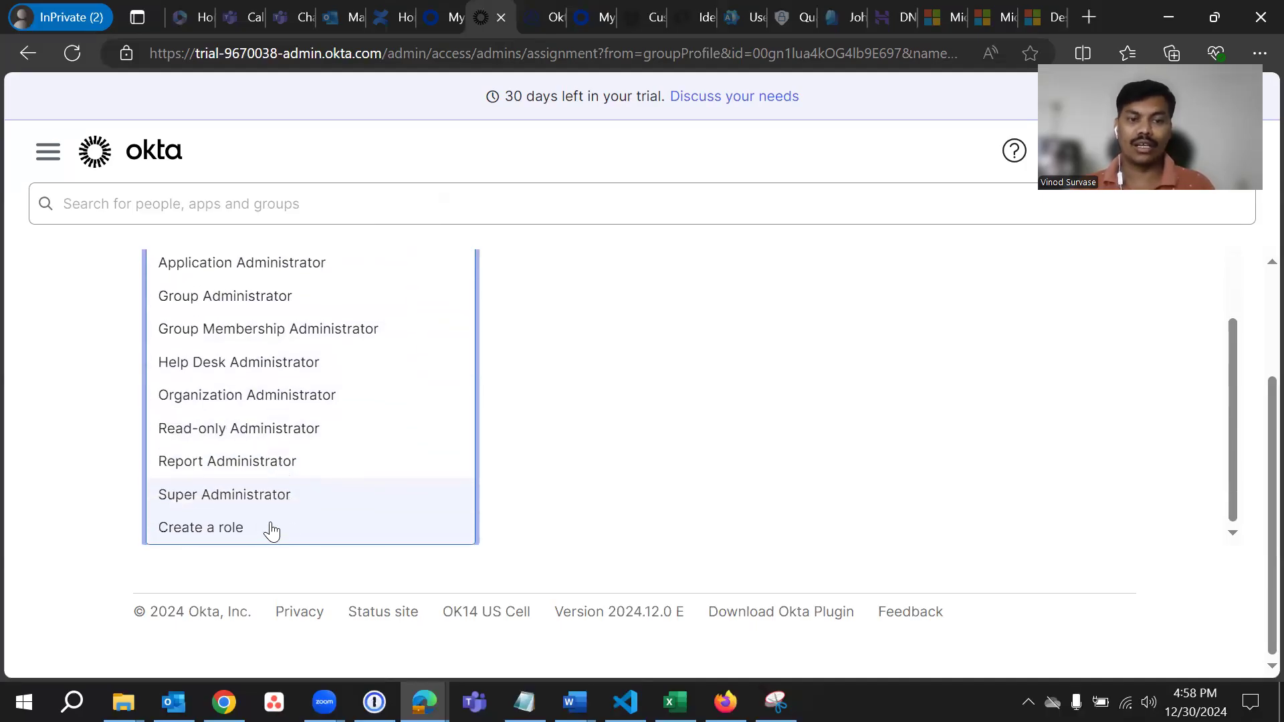
scroll(274, 530, "up", 1)
scroll(281, 522, "up", 1)
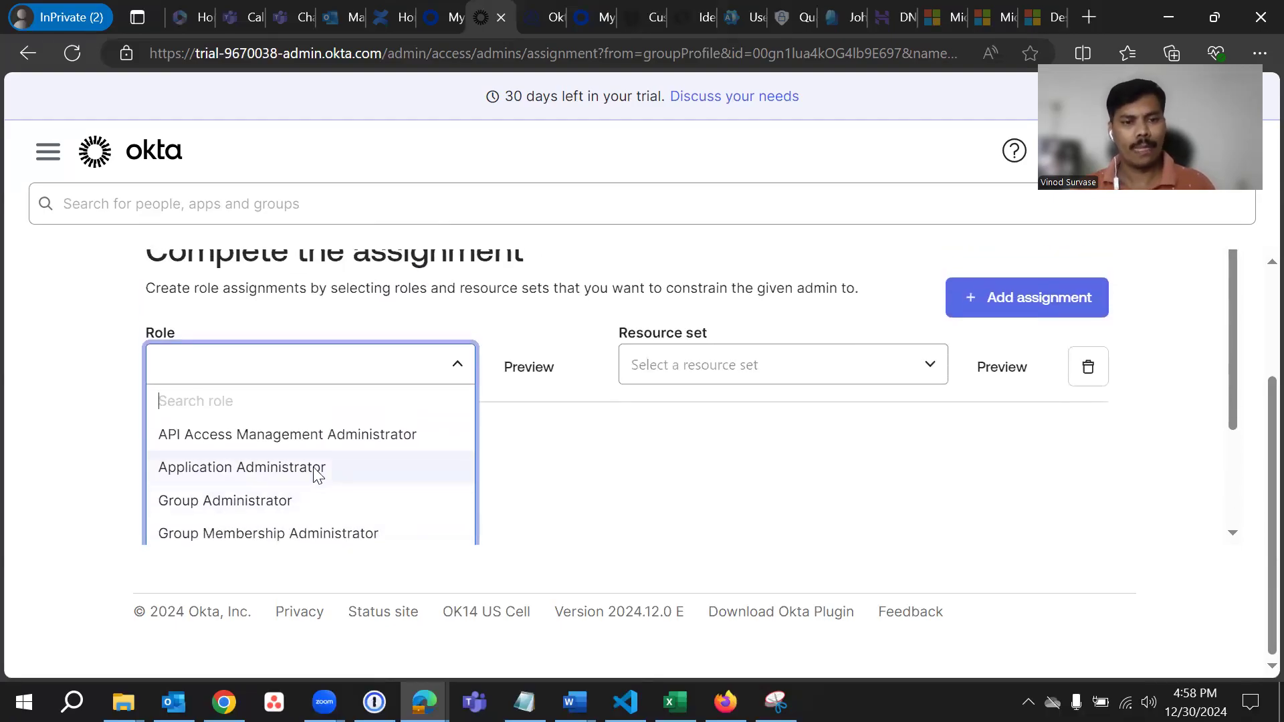
left_click(350, 471)
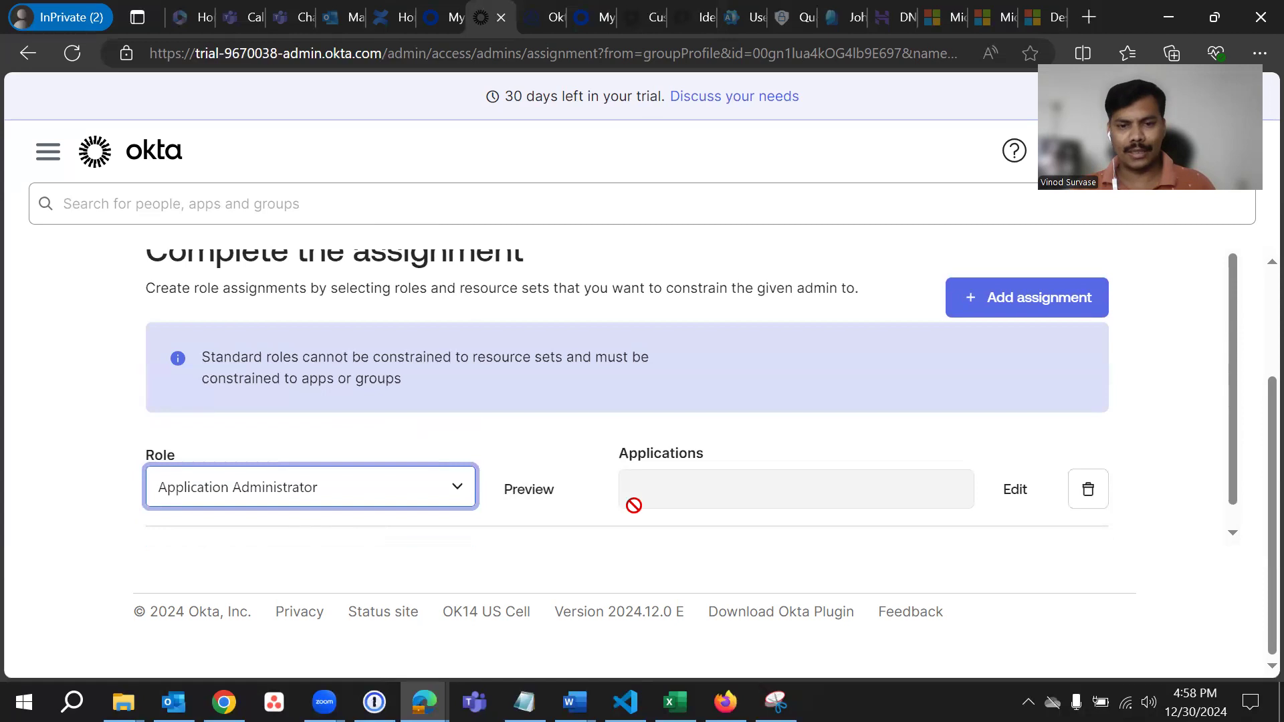
Step: Open the Application Administrator role's application resources, read the organization constraint and app search options, and cancel without adding any
left_click(641, 541)
scroll(702, 495, "down", 1)
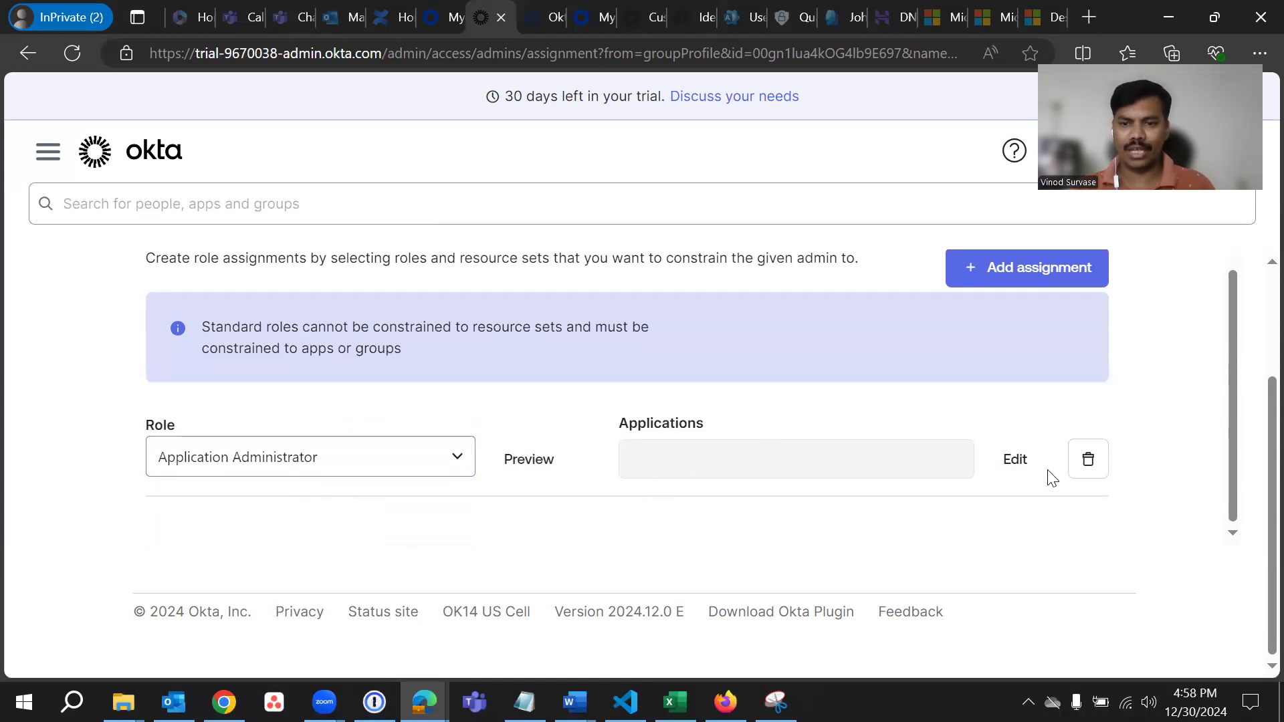
left_click(1017, 462)
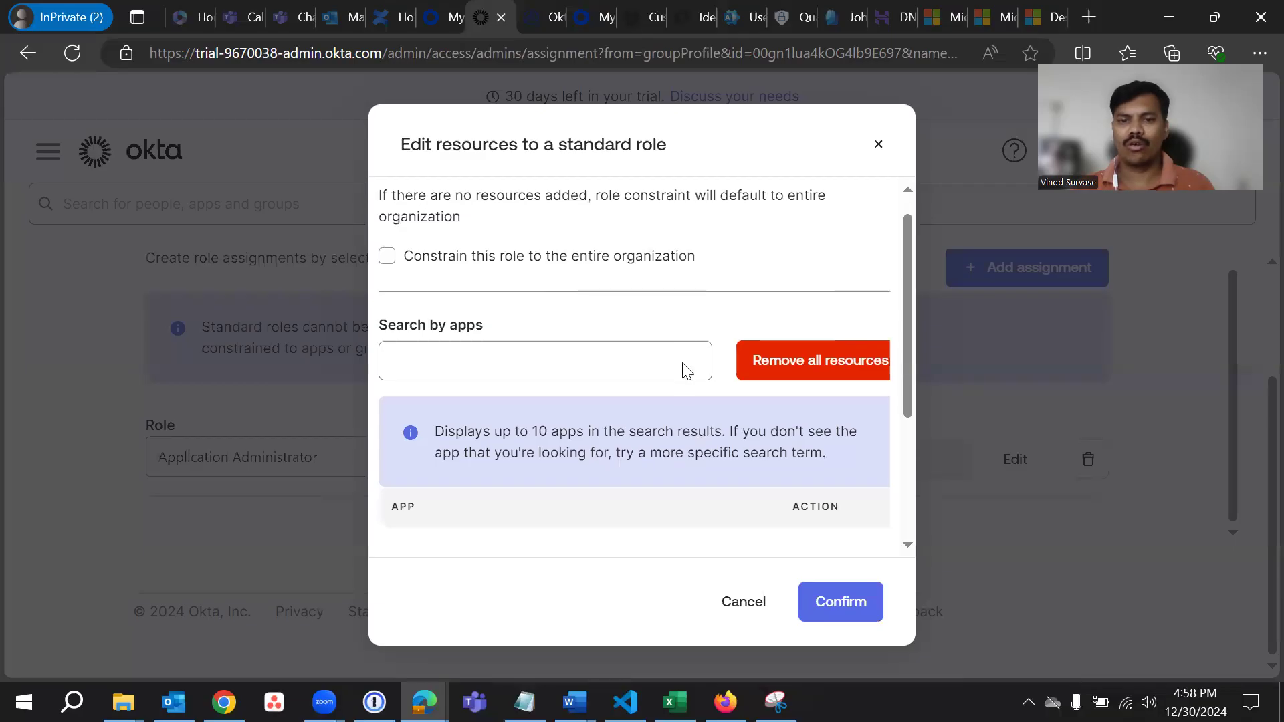
scroll(688, 367, "down", 3)
scroll(665, 369, "down", 2)
scroll(671, 452, "up", 4)
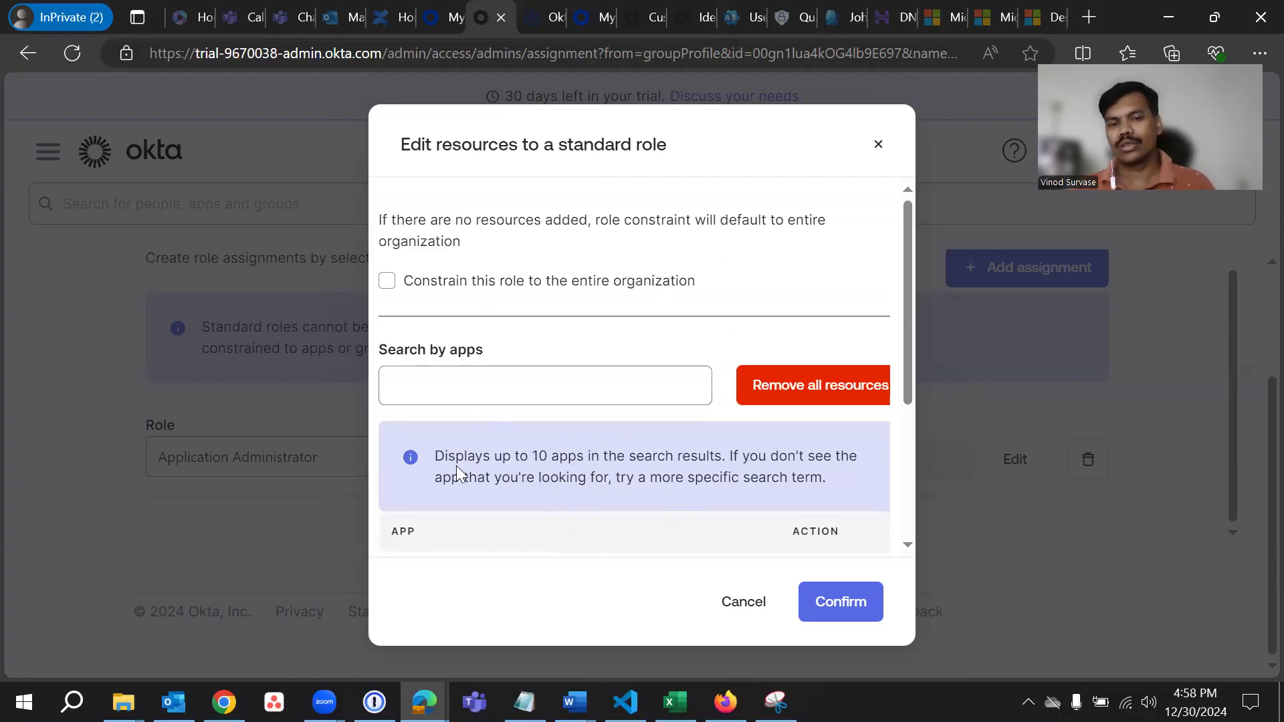
left_click_drag(436, 459, 631, 465)
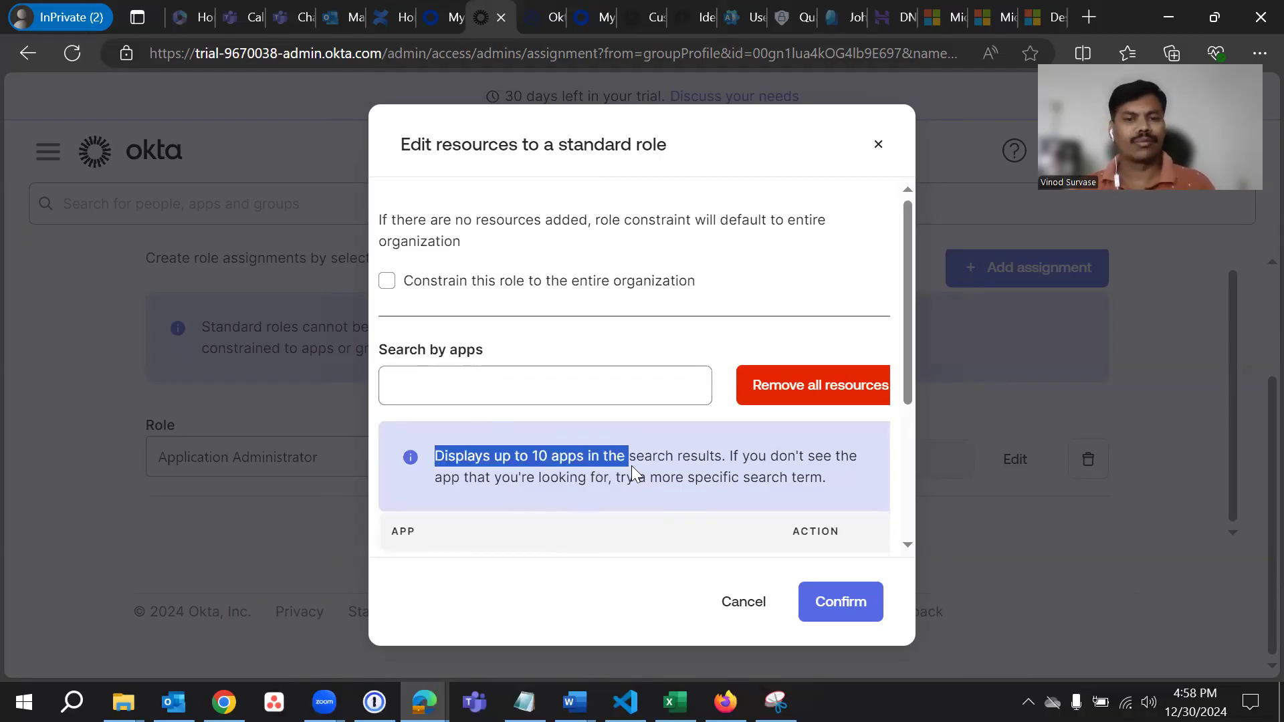
left_click(603, 490)
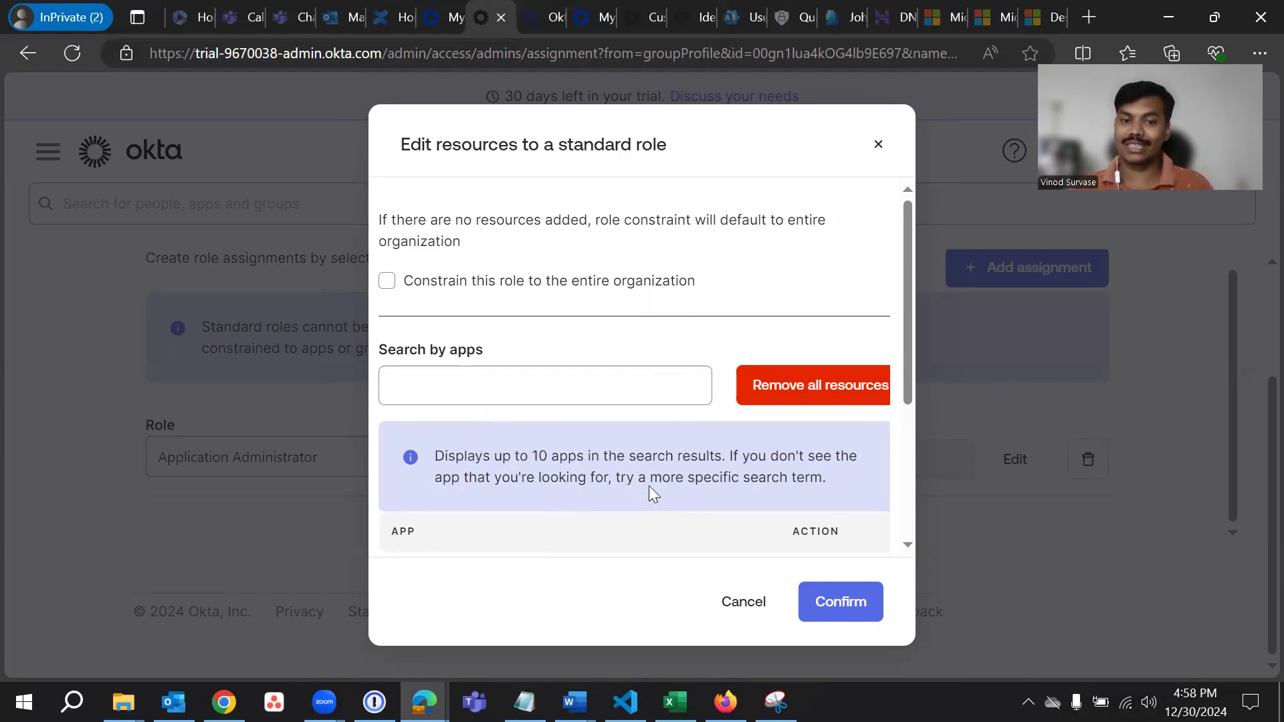
scroll(664, 487, "down", 2)
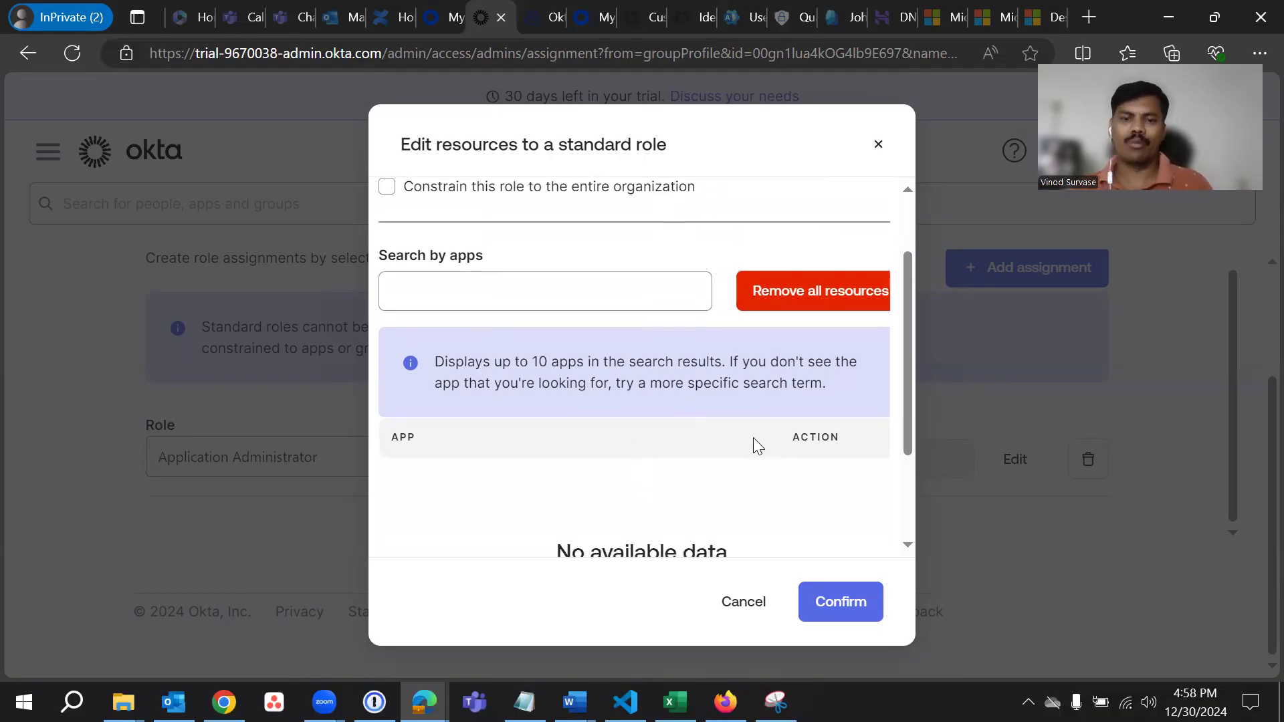
scroll(772, 428, "down", 3)
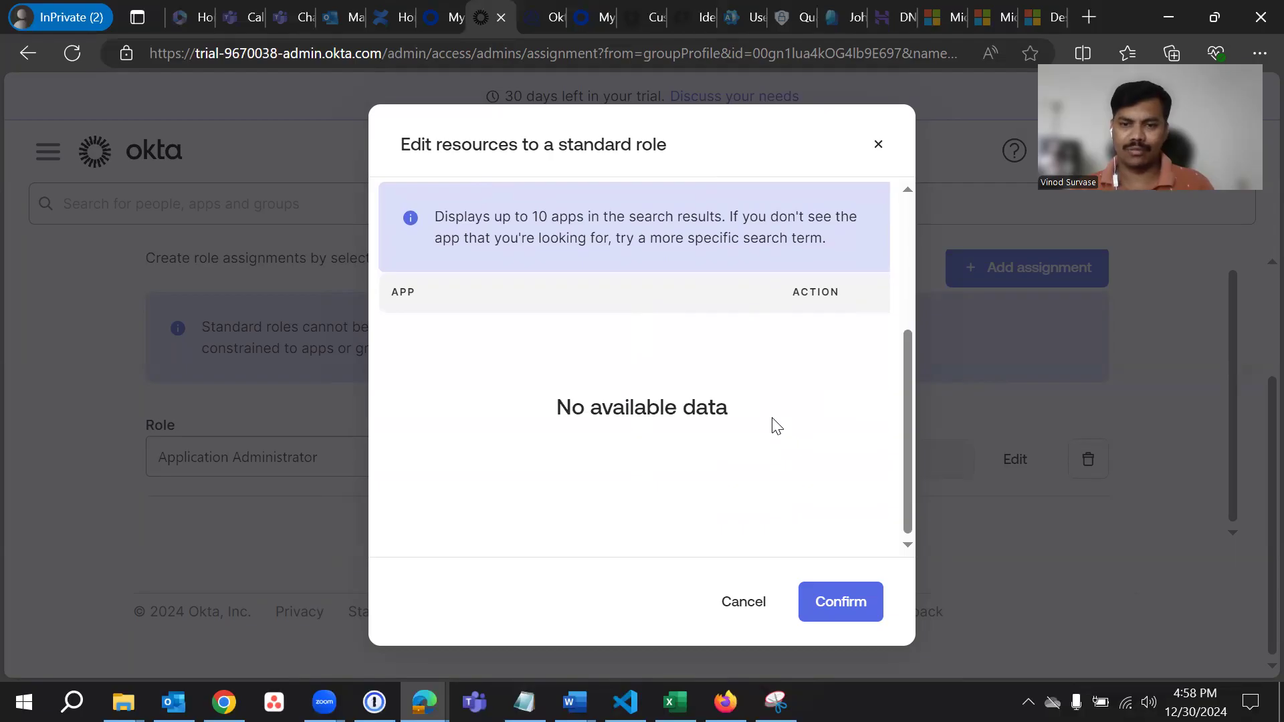
scroll(772, 426, "up", 5)
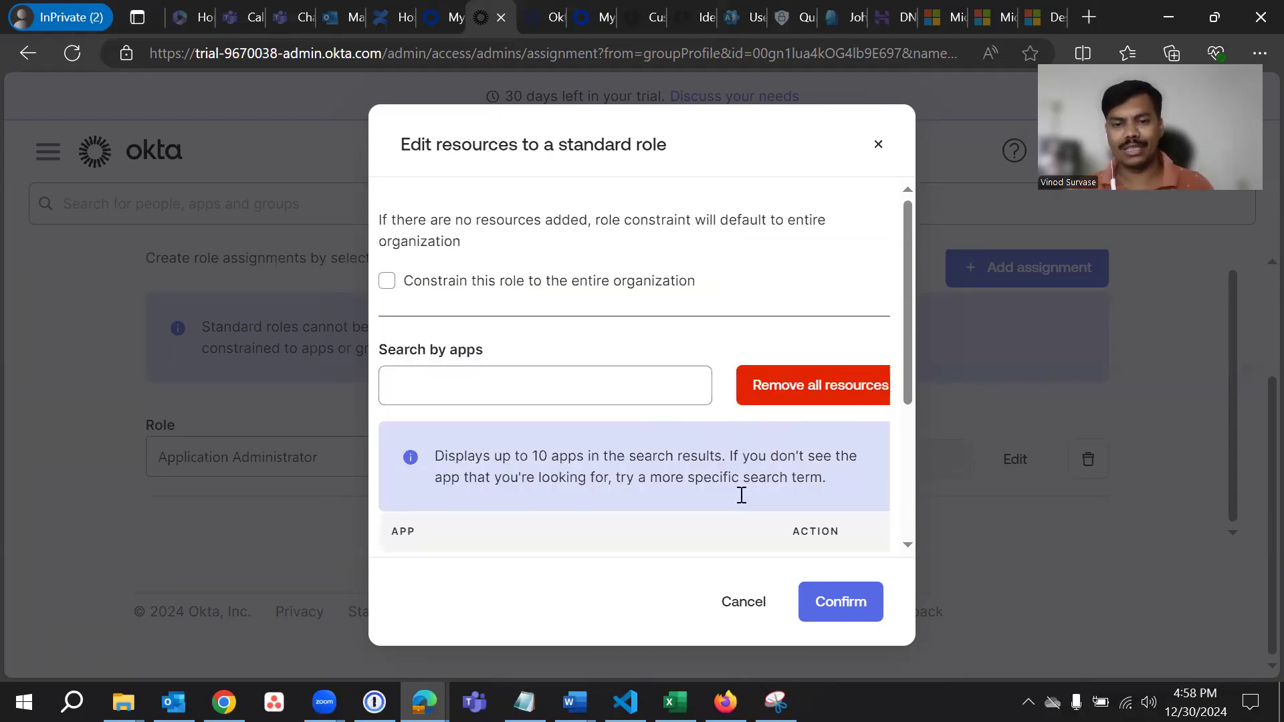
left_click(745, 606)
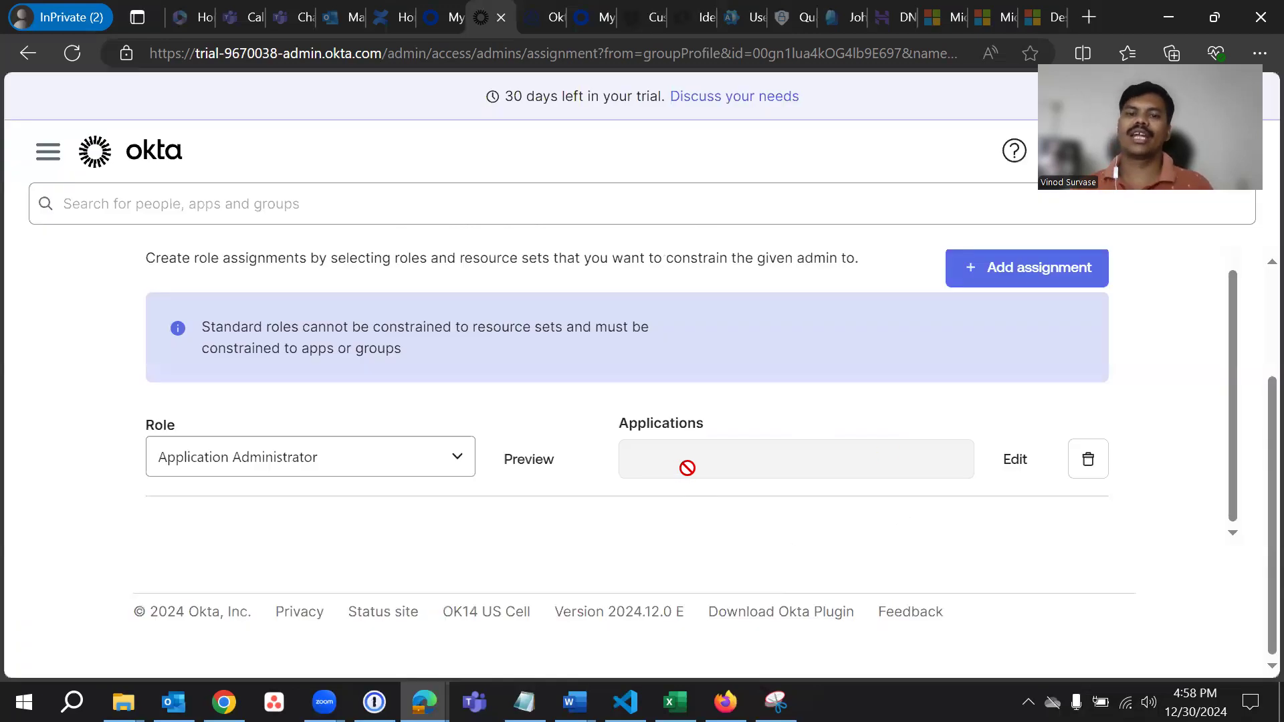
Step: Preview the Application Administrator role, read its permission description and close the preview
left_click(530, 460)
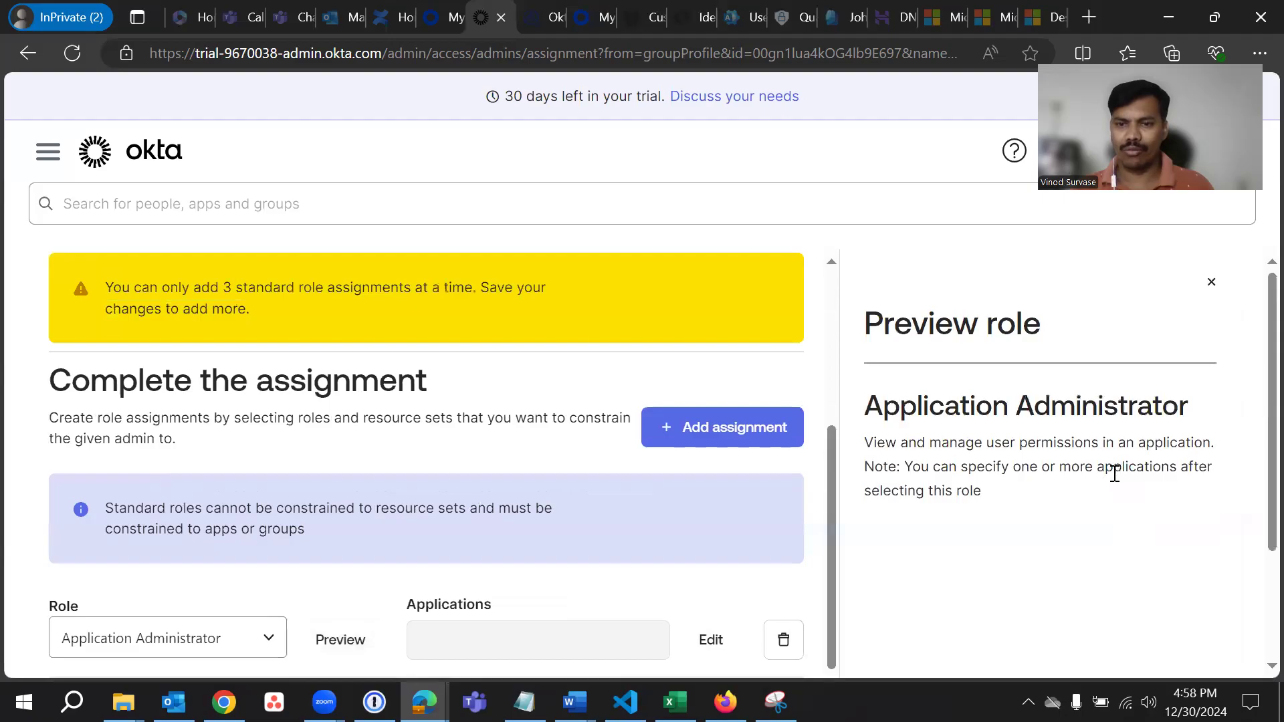
left_click_drag(900, 410, 1145, 410)
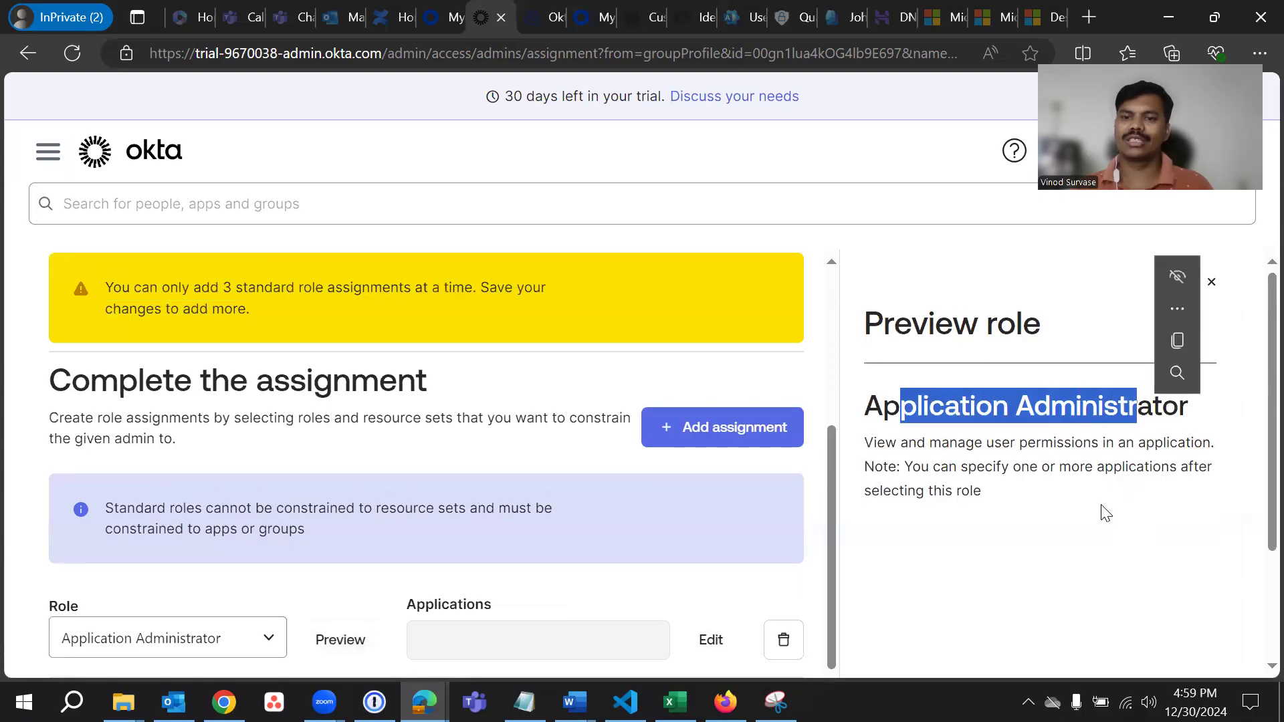
left_click(1107, 514)
left_click(1212, 287)
Step: Save the Application Administrator role assignment for the SSO Apps group
scroll(969, 547, "down", 4)
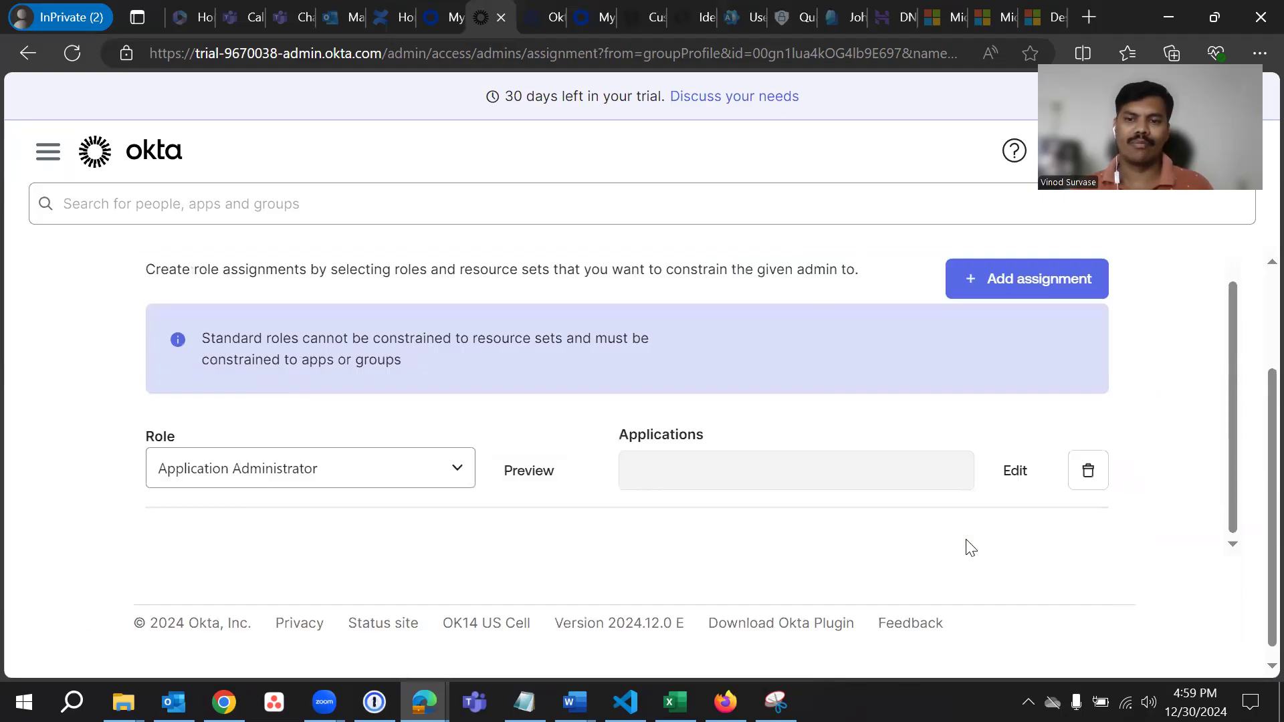
scroll(1043, 566, "up", 5)
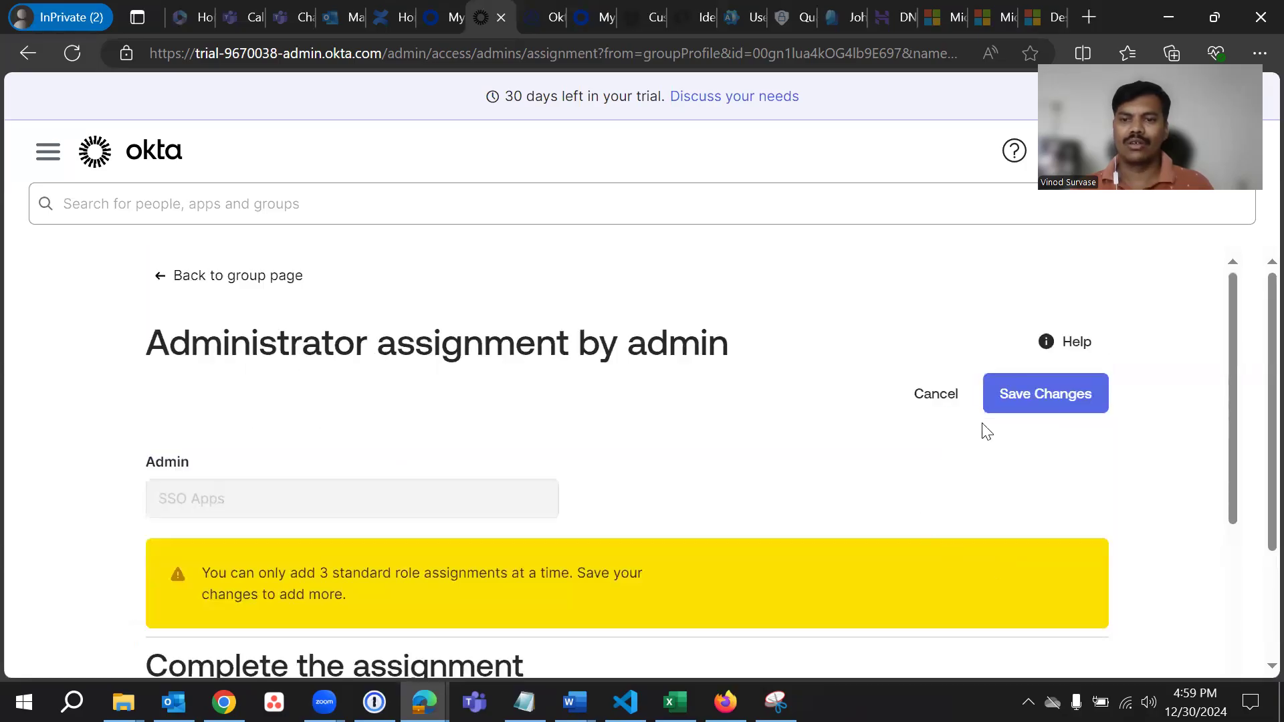
left_click(1034, 403)
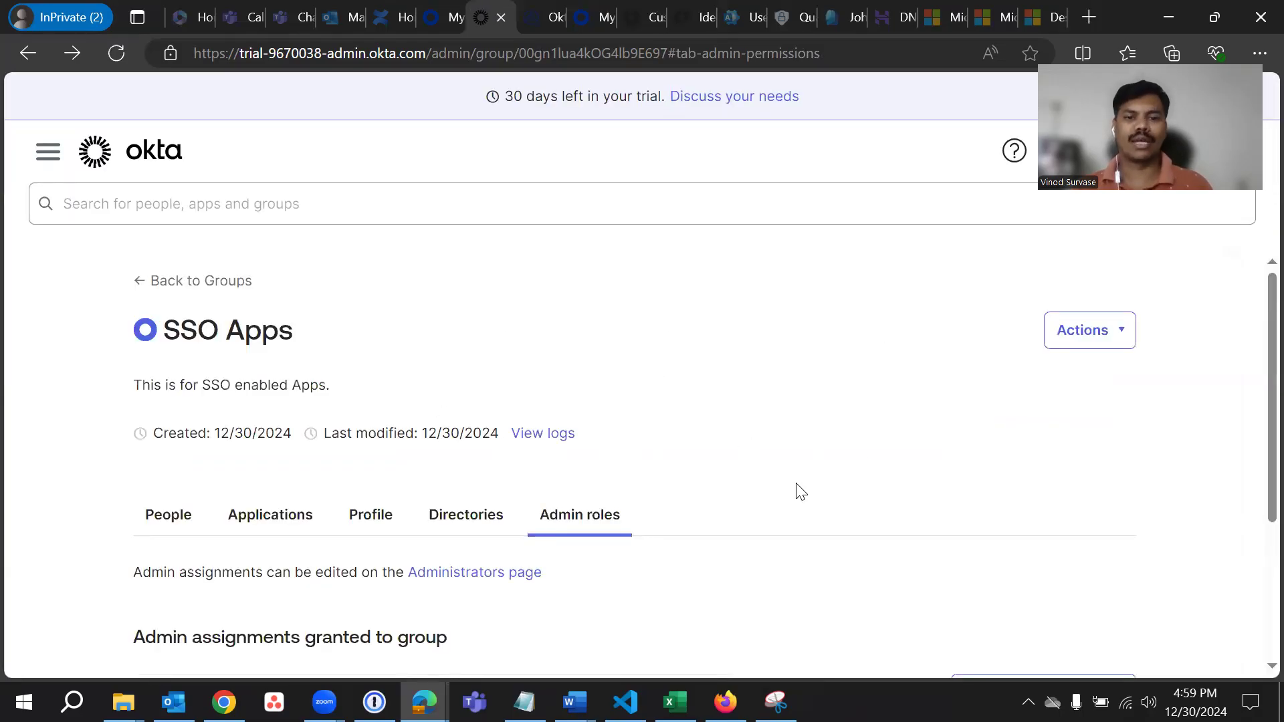
Step: Check the role and resource set listed under the admin assignments granted to the SSO Apps group
scroll(797, 490, "down", 3)
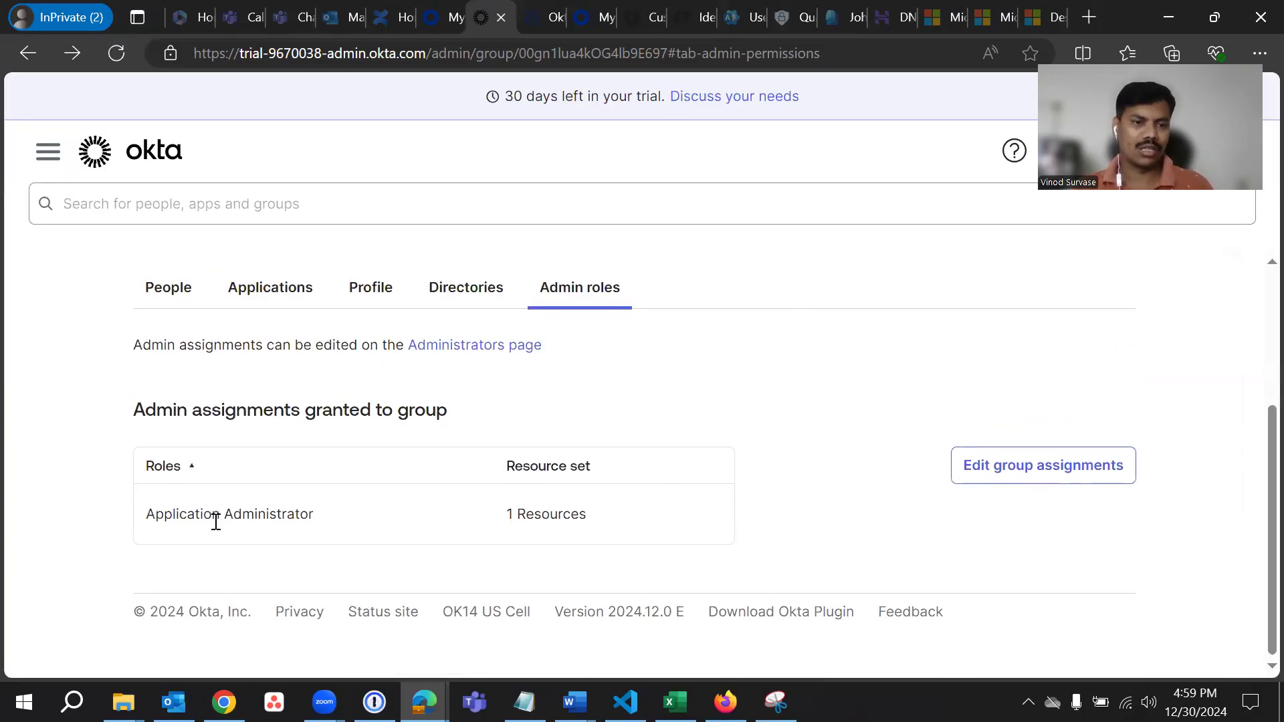
left_click_drag(132, 516, 386, 525)
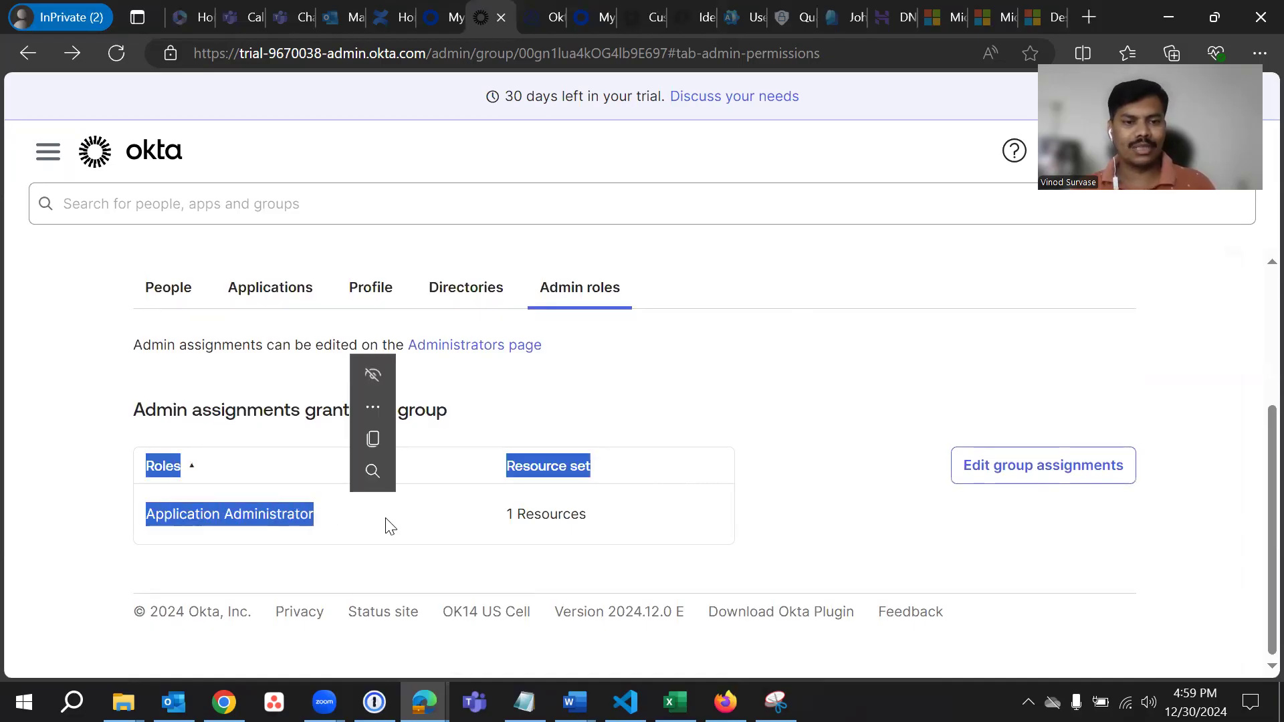
left_click(329, 528)
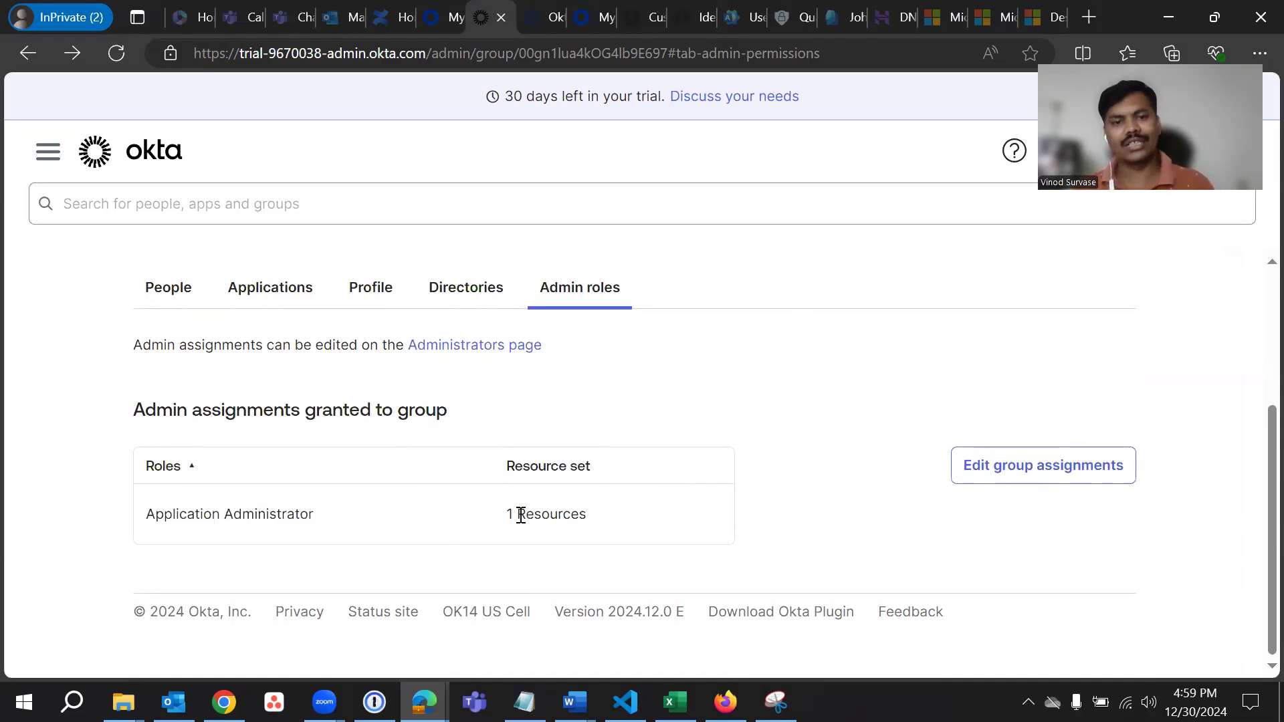
left_click_drag(503, 515, 586, 516)
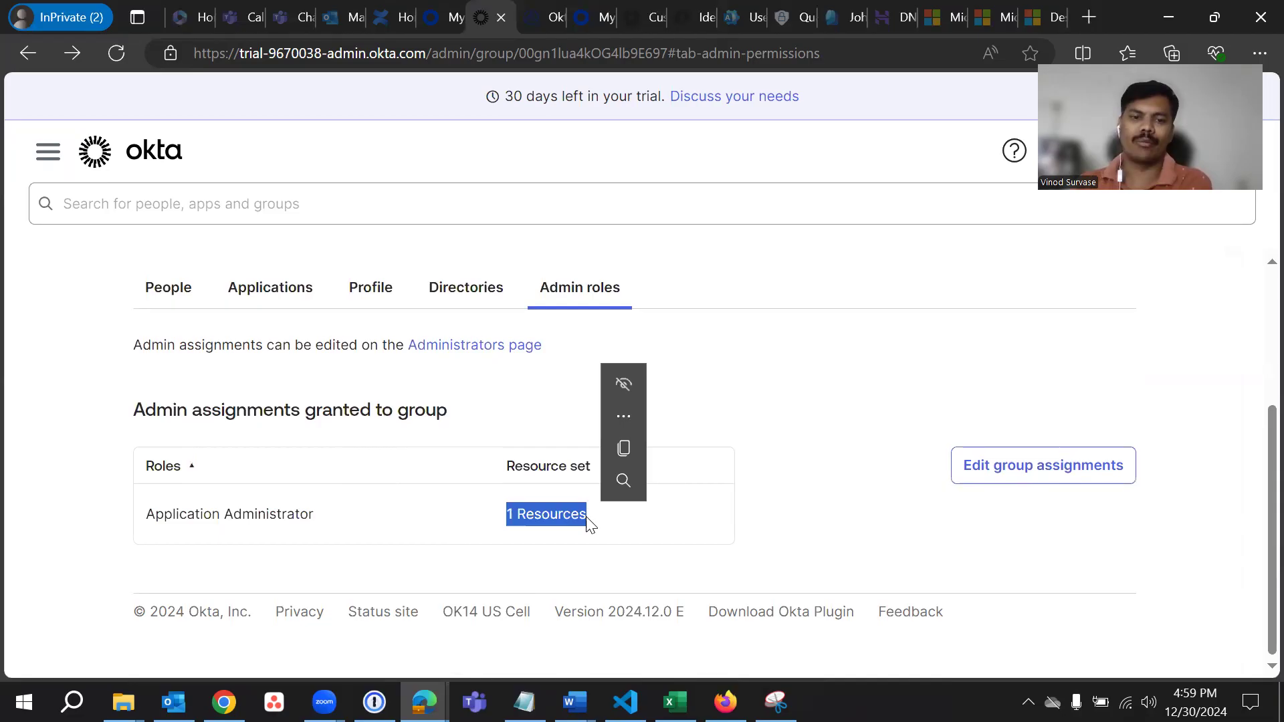
left_click(791, 539)
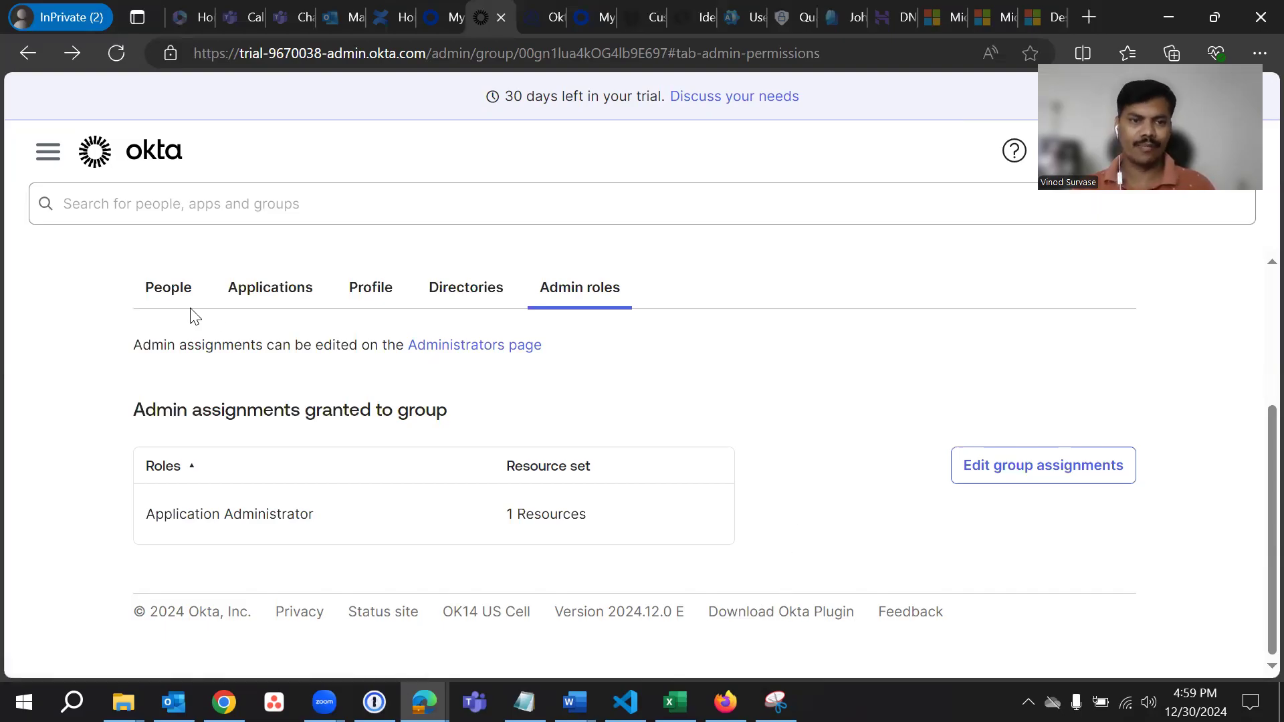
Step: Open the SSO Apps group's people and review which members belong to it
left_click(168, 287)
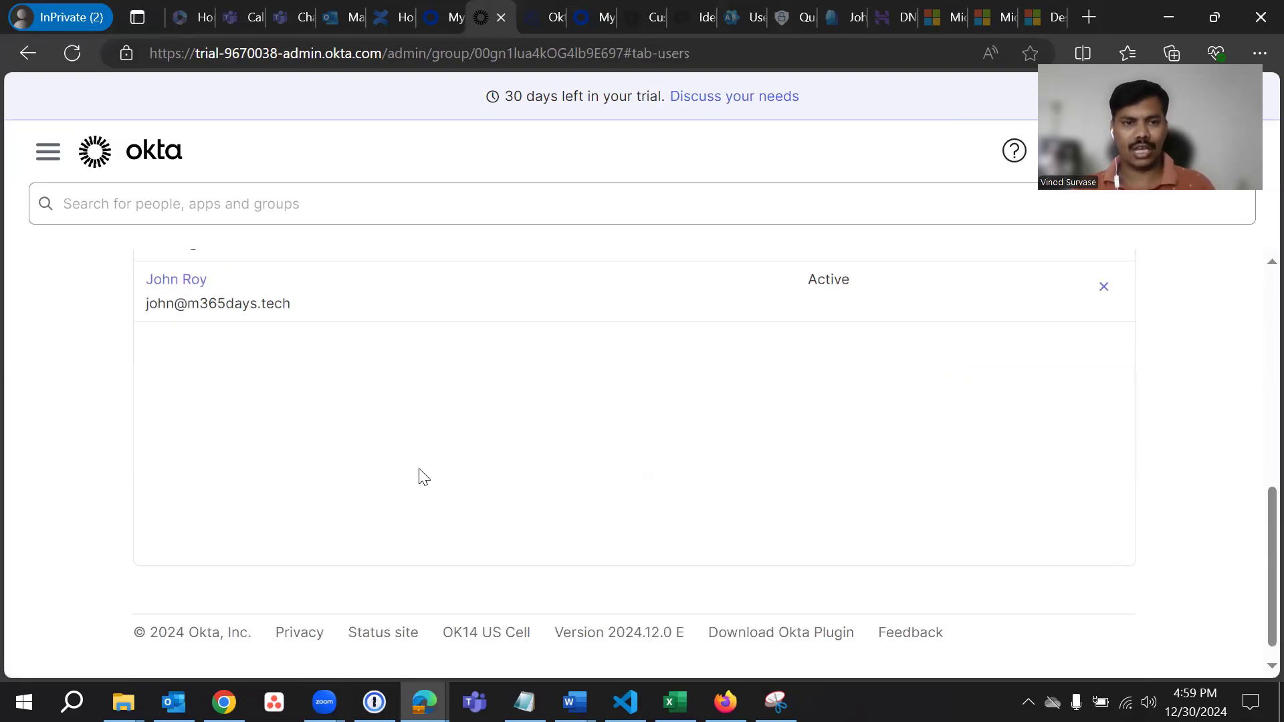
scroll(339, 435, "up", 2)
left_click_drag(131, 420, 148, 443)
left_click(514, 539)
scroll(725, 598, "down", 1)
scroll(736, 635, "up", 1)
Step: Copy the Okta admin console's base address, ending in /admin, from the group page's URL in Edge
left_click(732, 701)
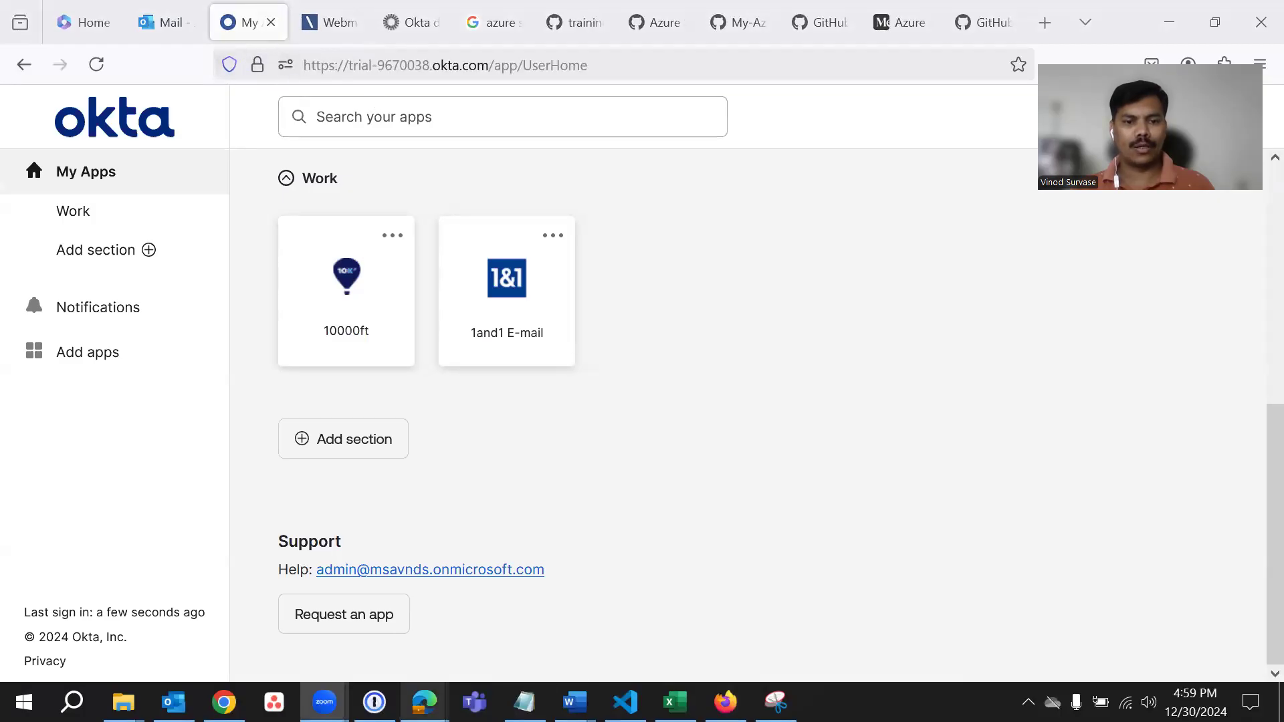
mouse_move(421, 698)
left_click(207, 625)
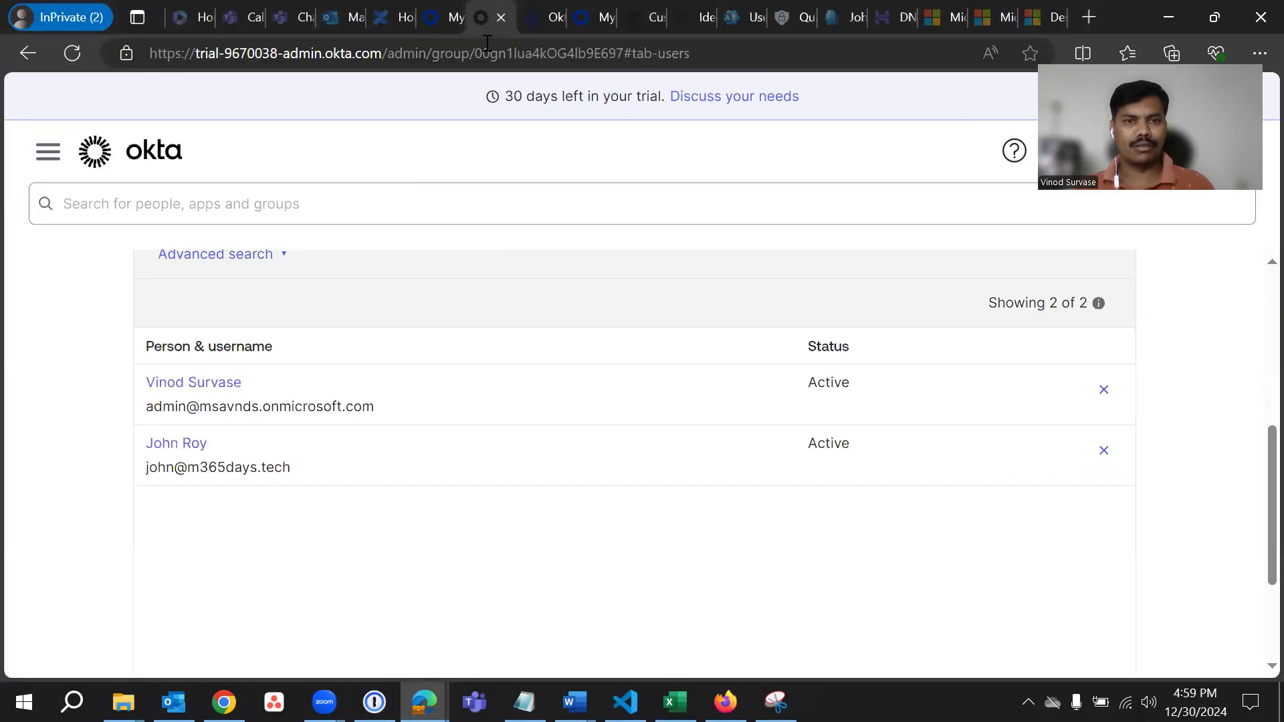
left_click_drag(429, 53, 138, 51)
key("ctrl+c")
left_click(786, 148)
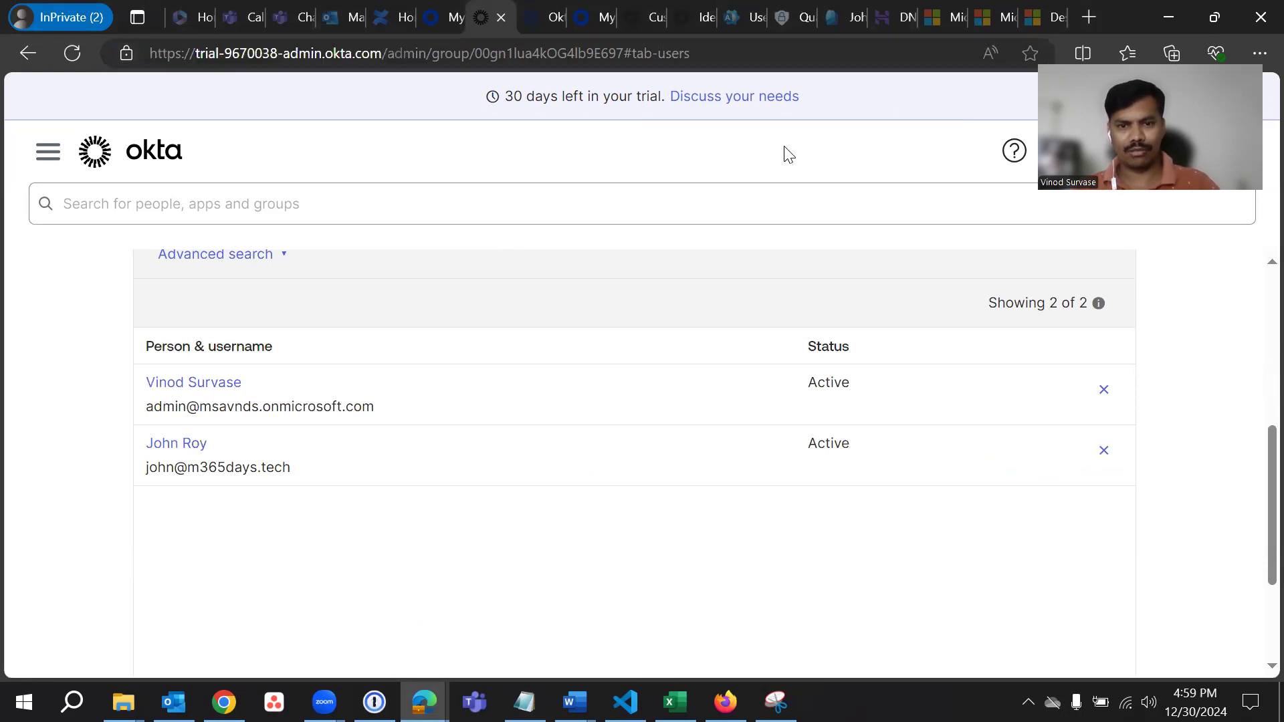
left_click(725, 702)
left_click(328, 22)
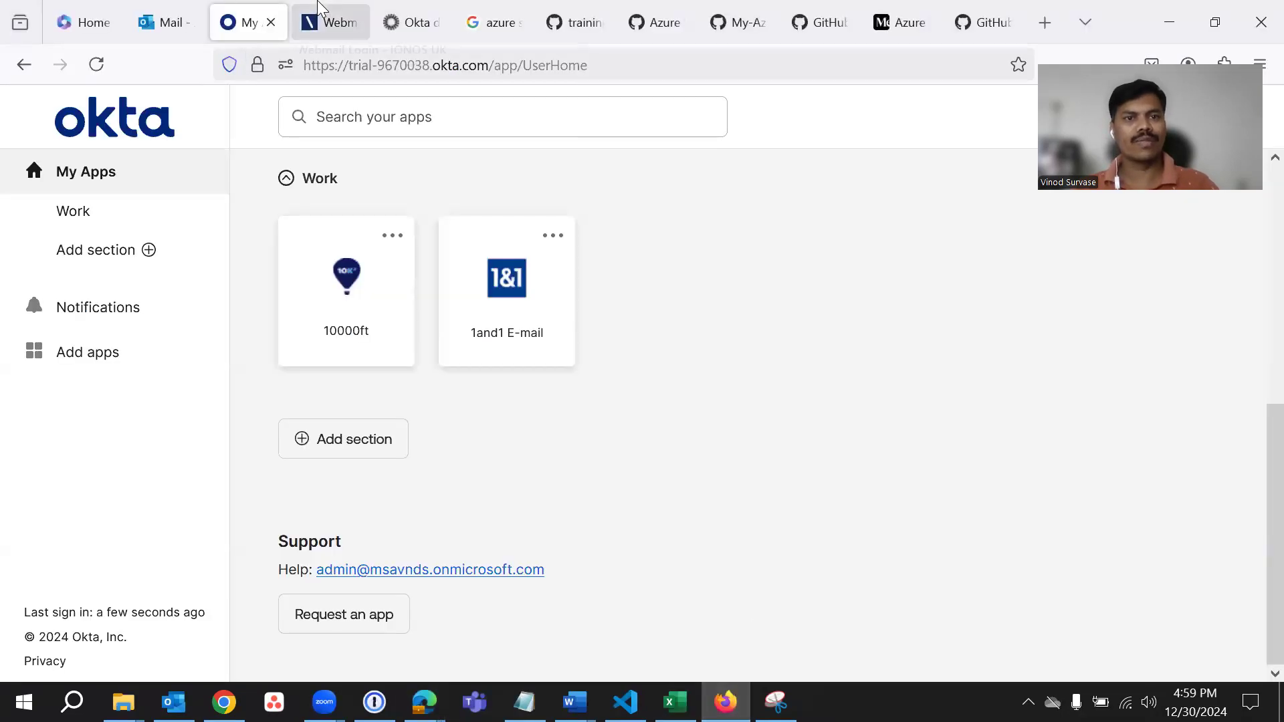
left_click(361, 76)
key("ctrl+v")
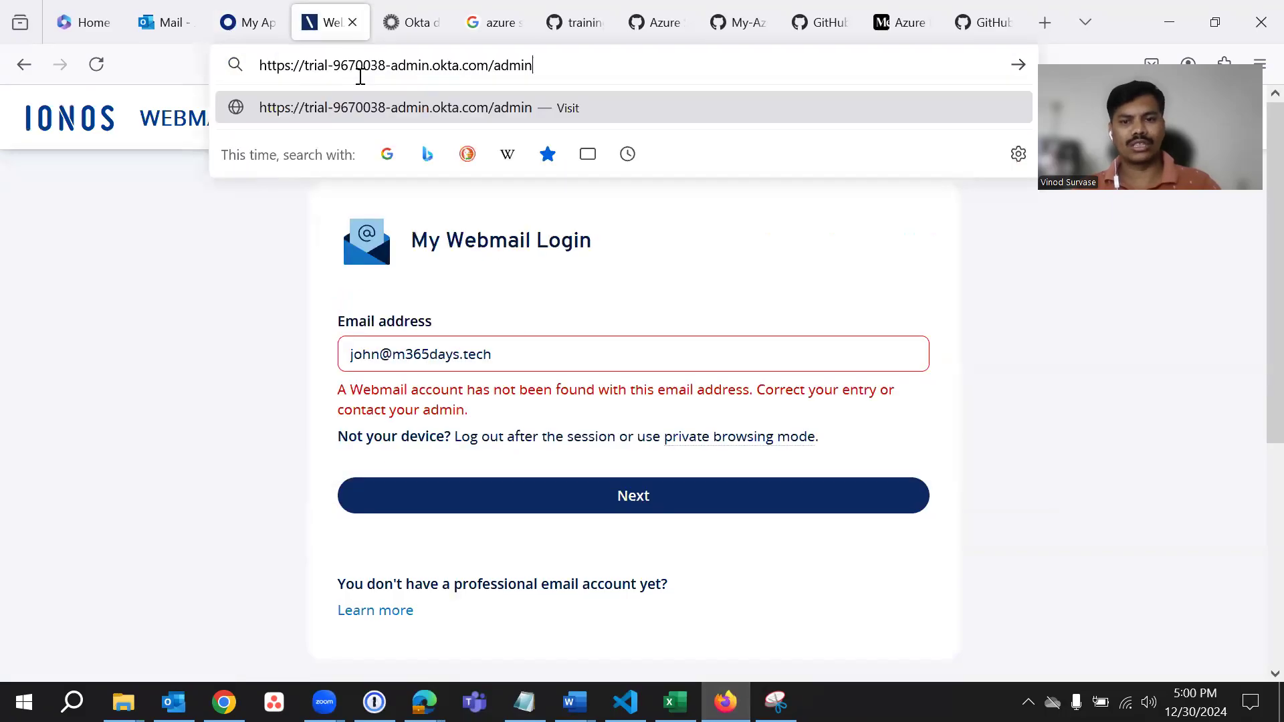
key("Return")
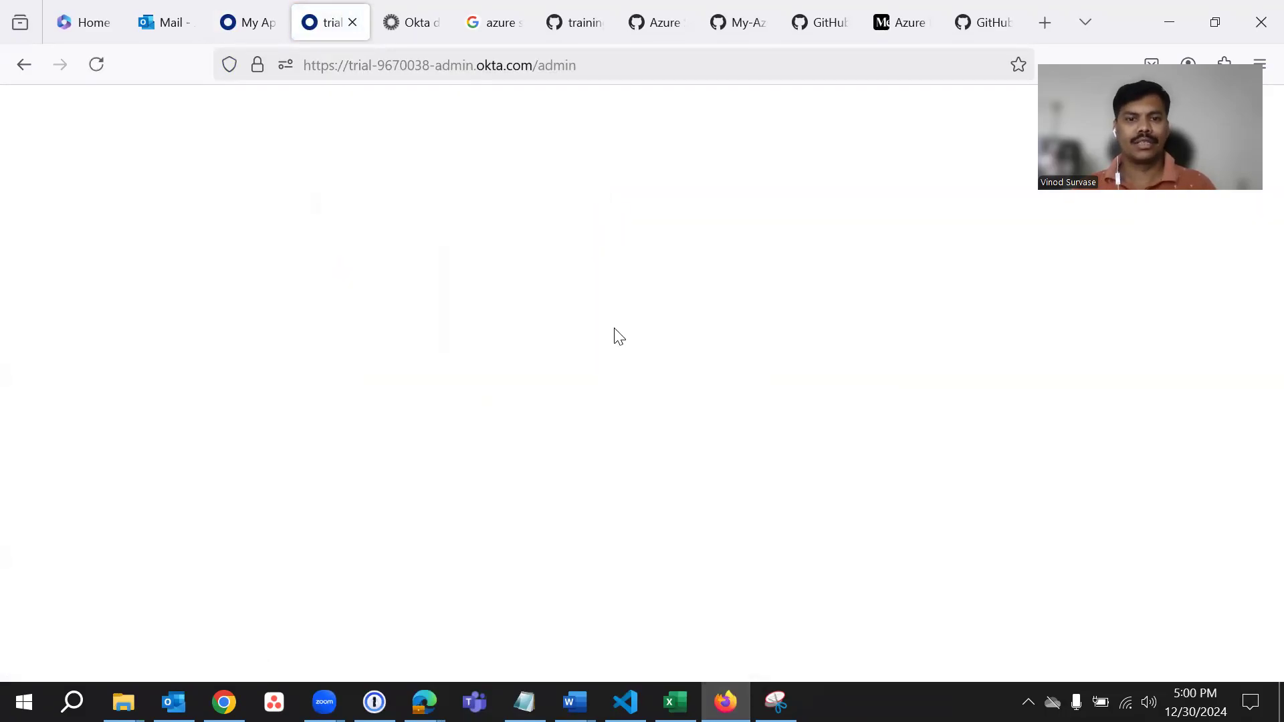
Step: Try to reload the blank Okta admin page at the same /admin address
left_click_drag(567, 503, 1044, 218)
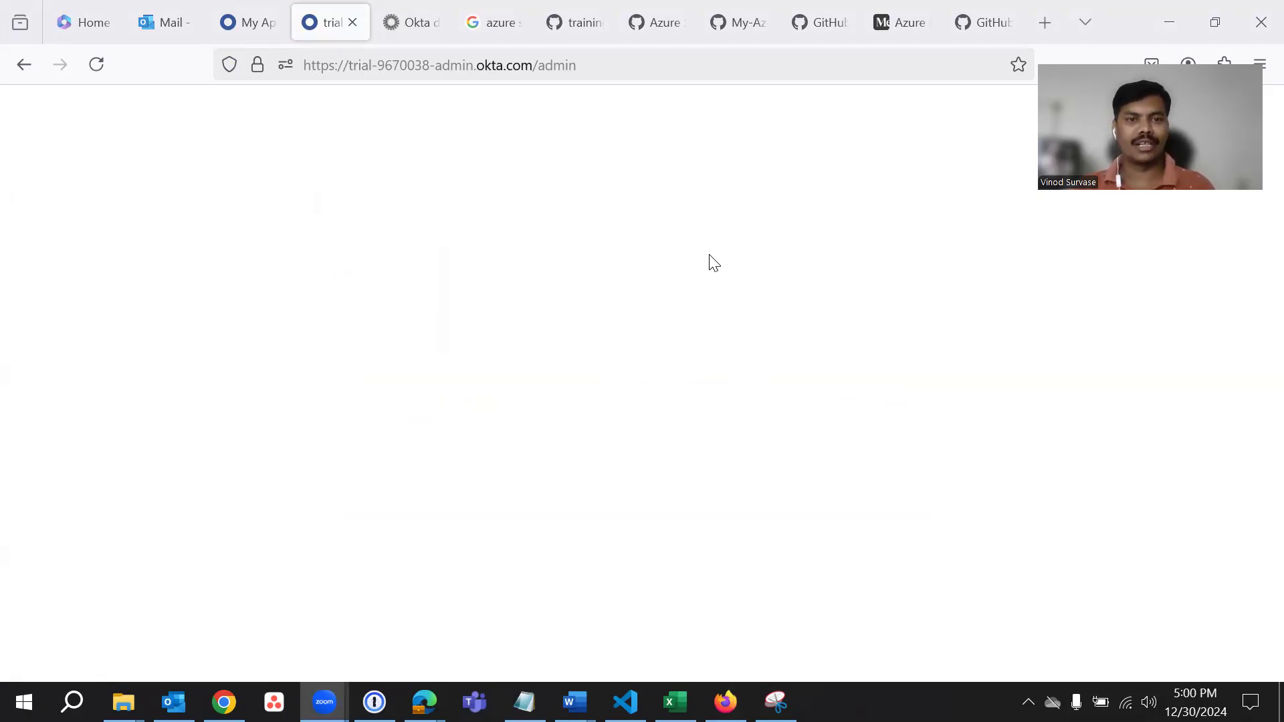
left_click(599, 61)
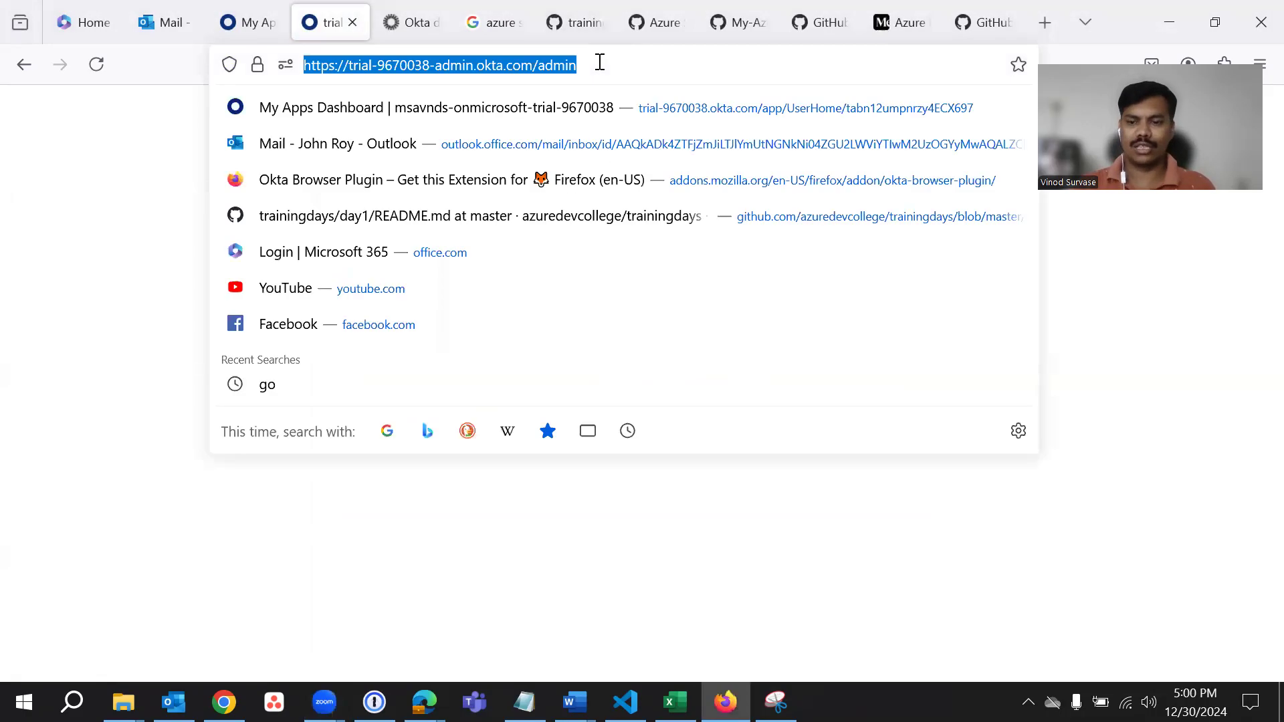
key("Return")
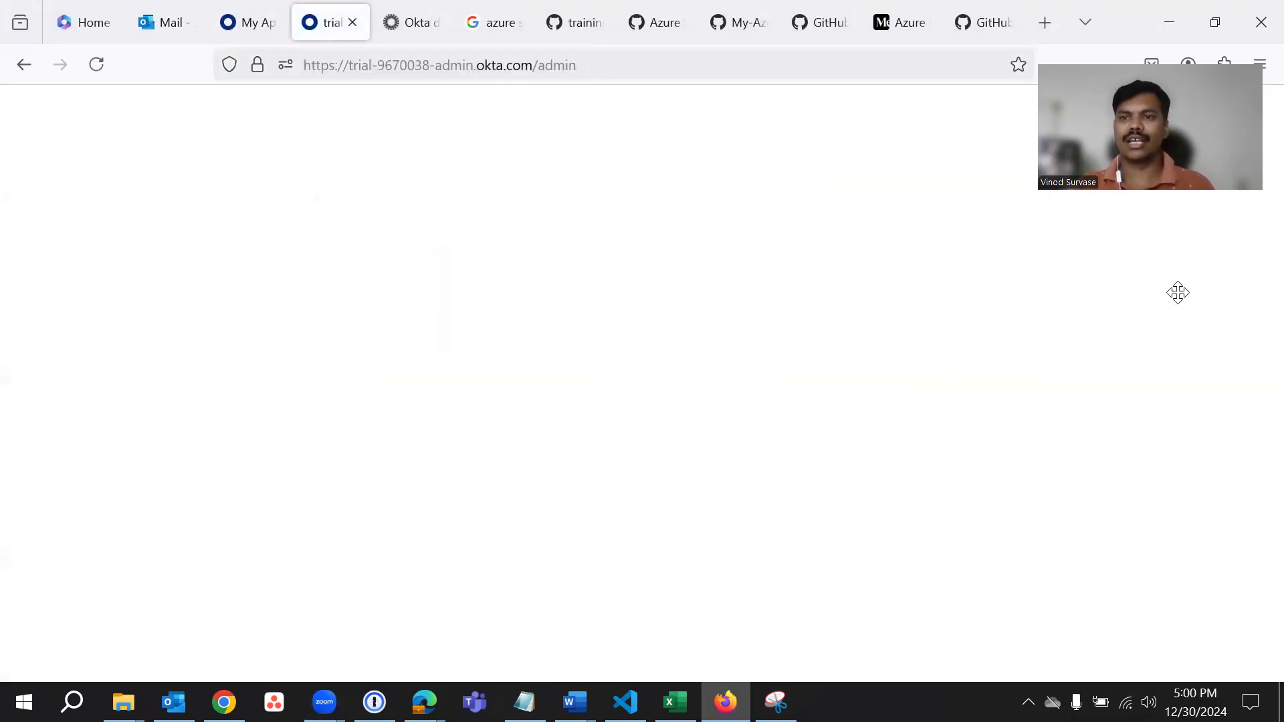
left_click(105, 69)
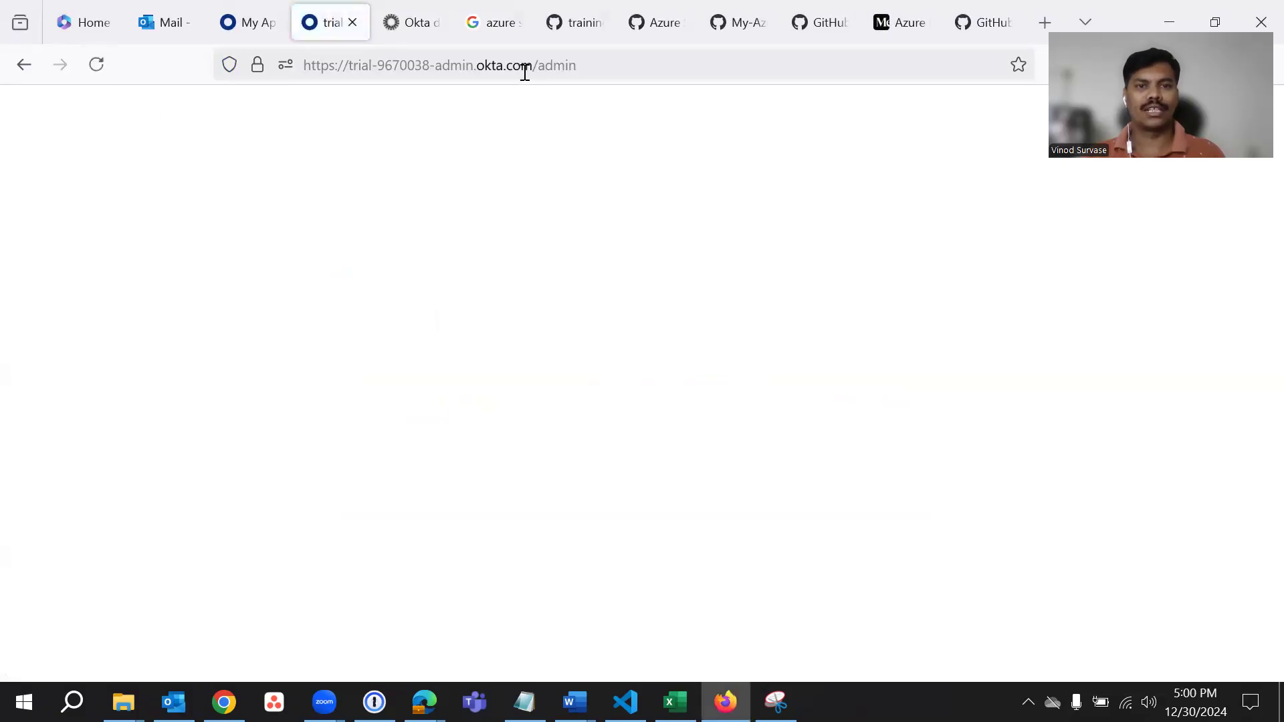
left_click_drag(539, 69, 611, 69)
key("BackSpace")
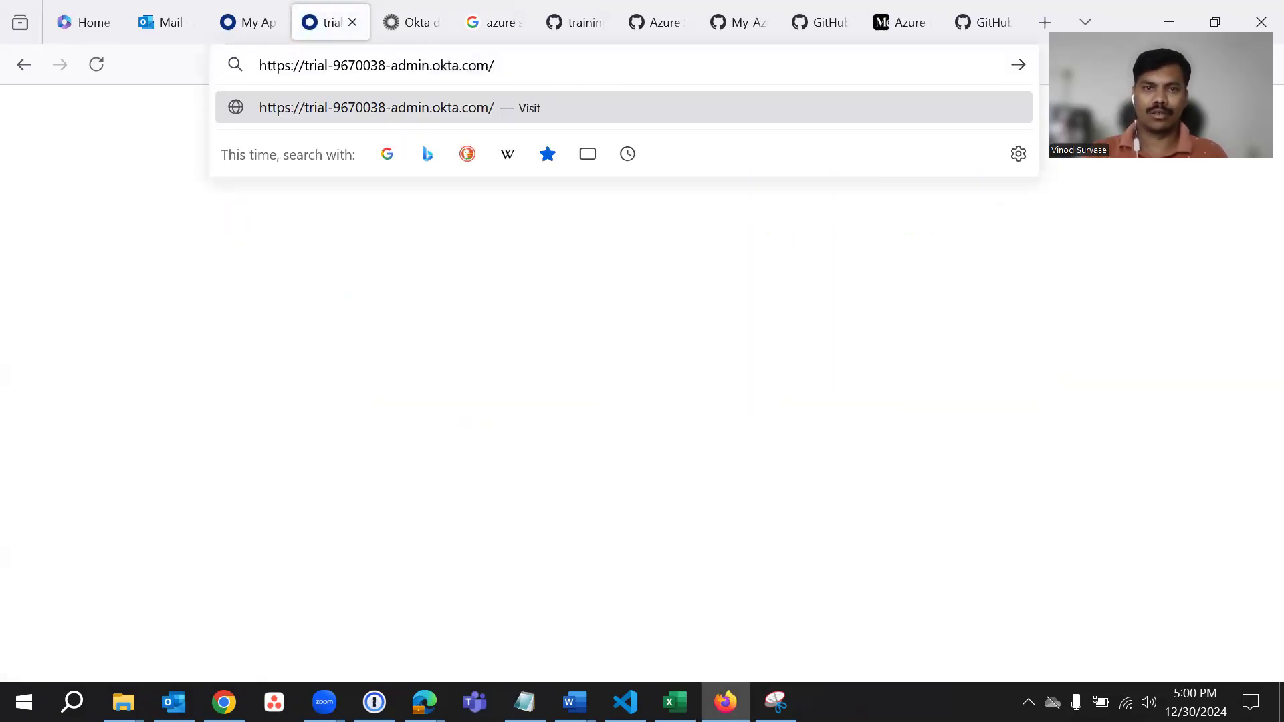
key("Return")
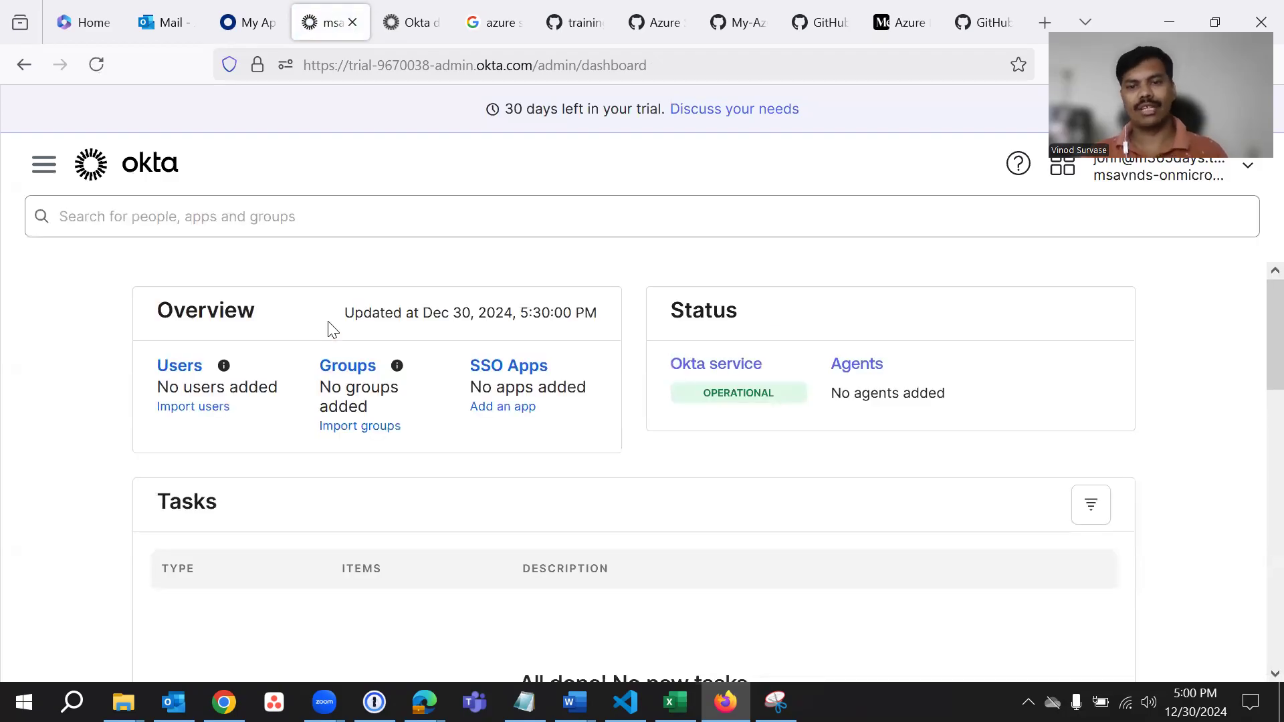
Step: Look through the group member's admin dashboard, including the overview, tasks, apps and app sign-in data
scroll(1184, 422, "down", 8)
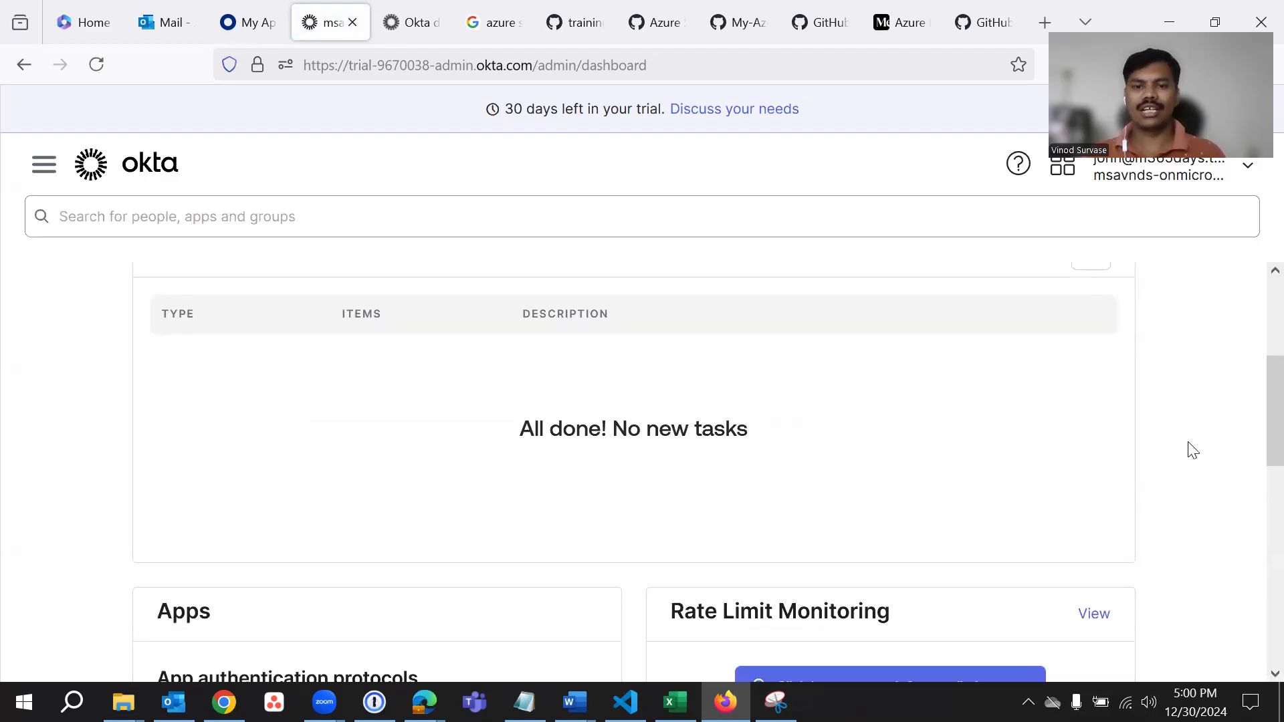
scroll(1192, 450, "down", 5)
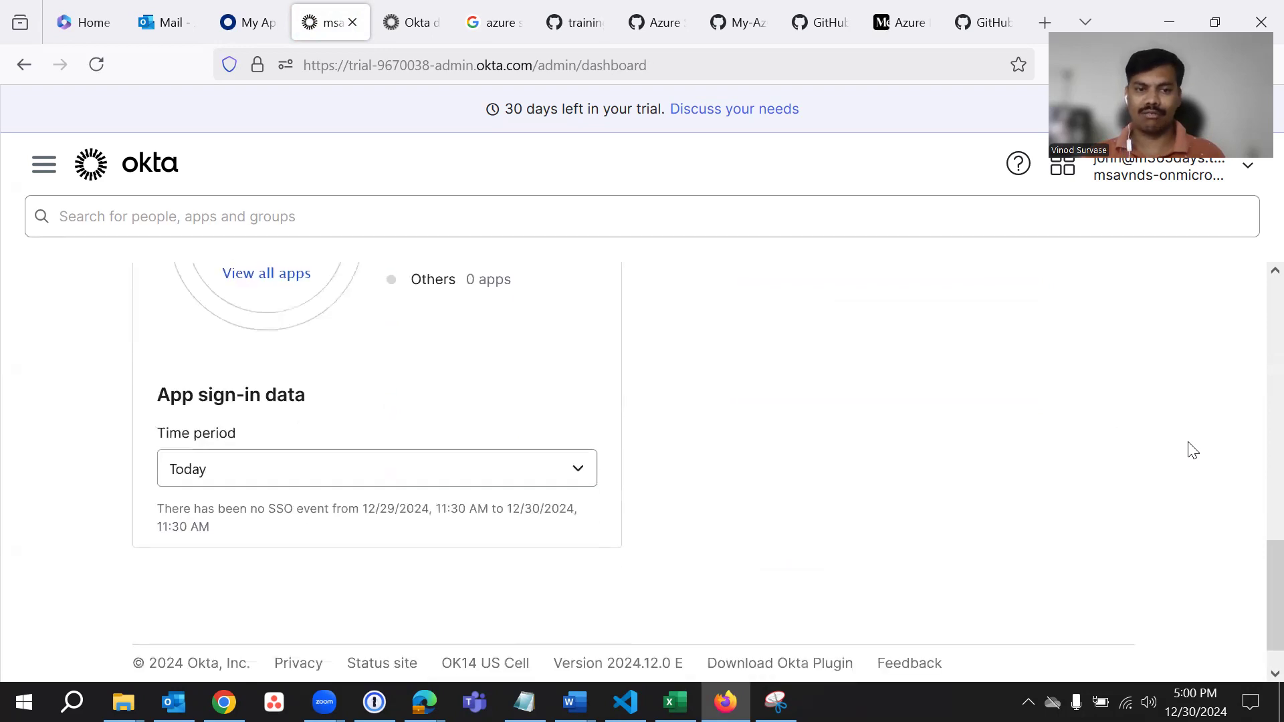
scroll(1191, 448, "up", 13)
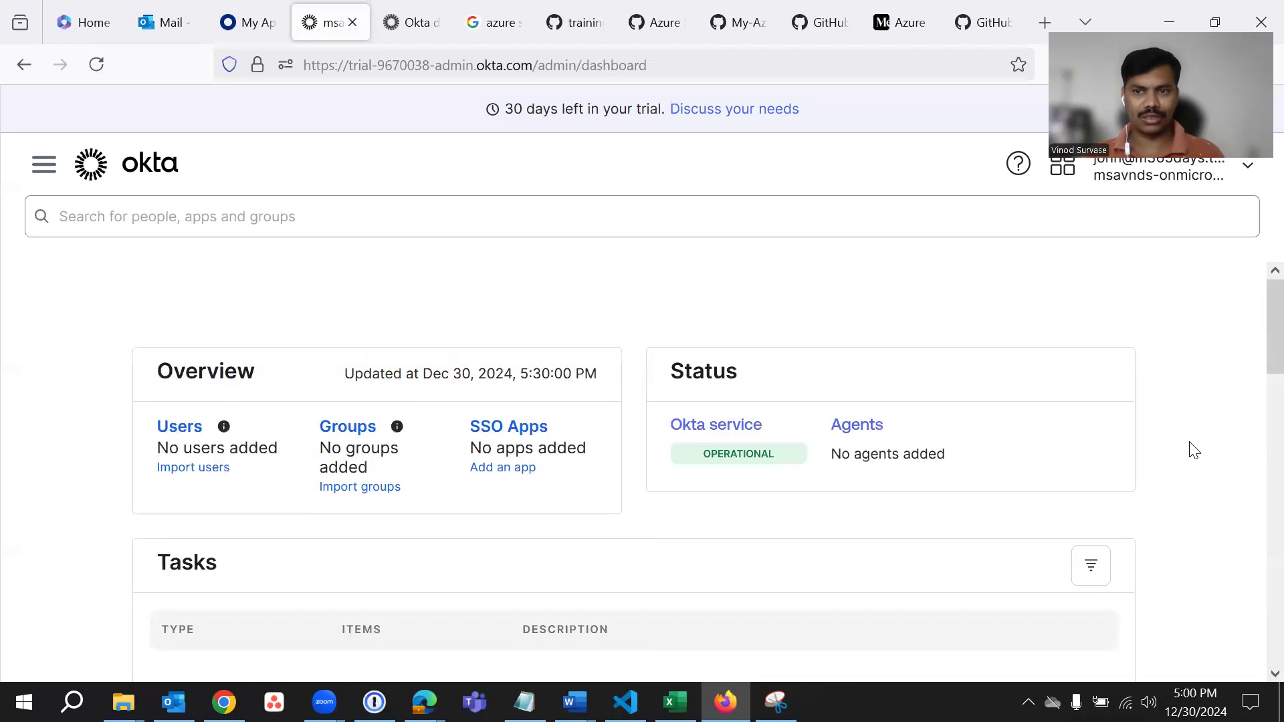
Step: Open the directory's People list in the group member's admin console
left_click(45, 164)
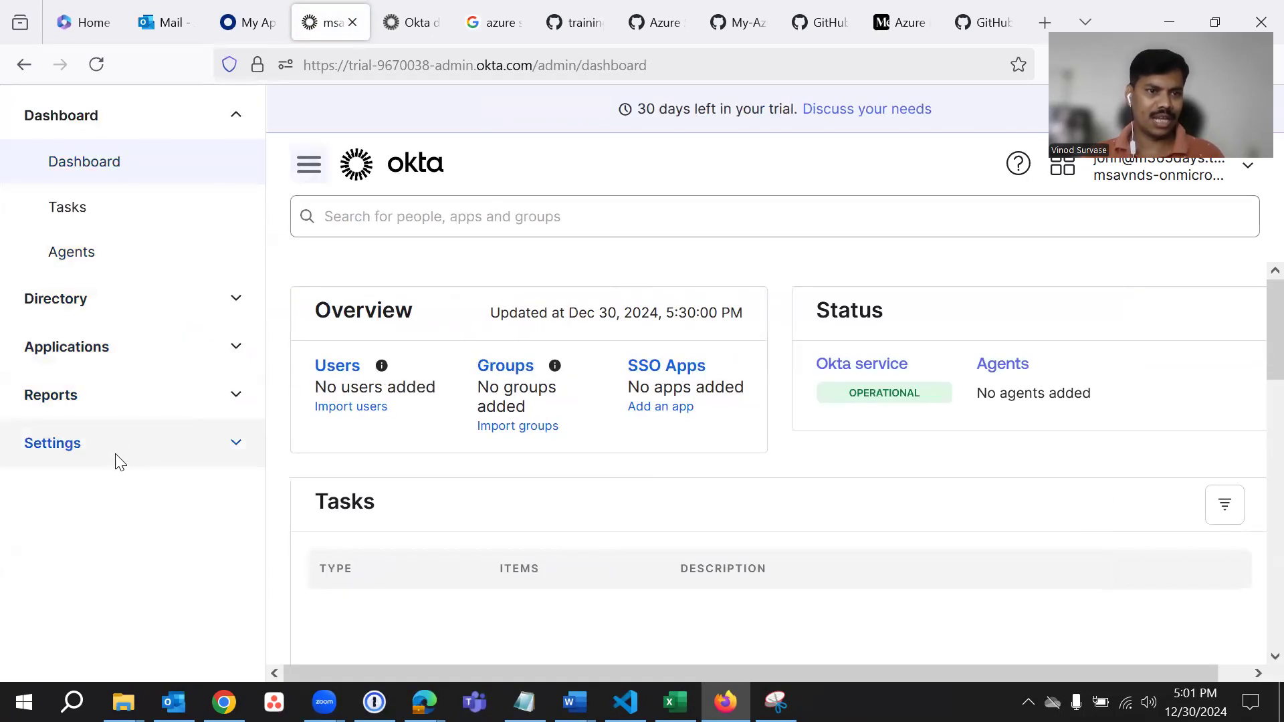
left_click(148, 303)
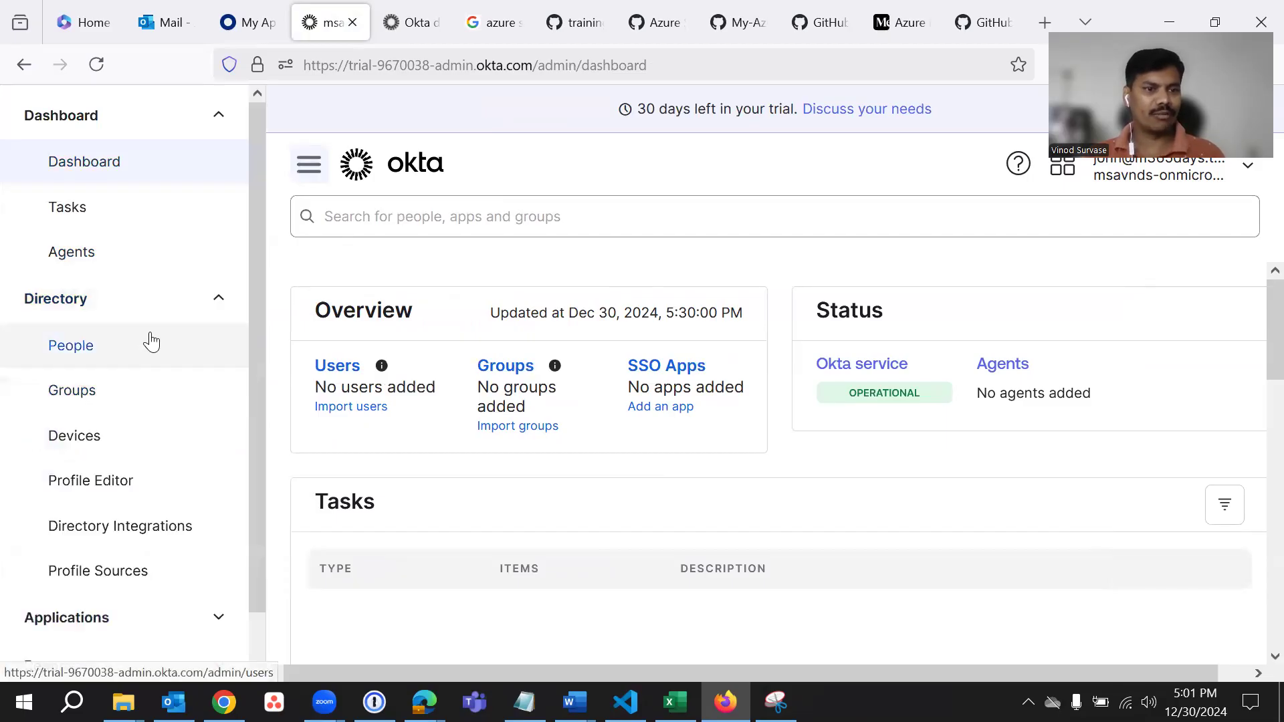
left_click(154, 364)
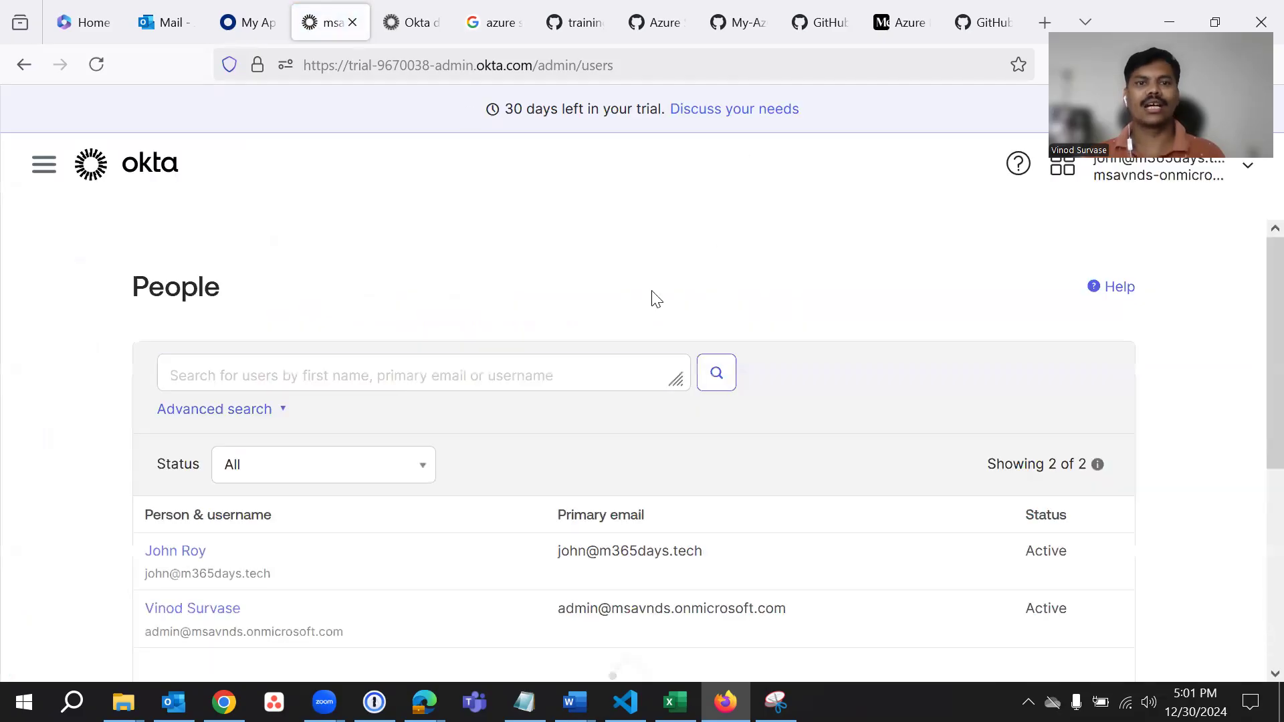
Step: Examine which options the Directory, Reports, Applications and Settings sections offer the group member
left_click(44, 164)
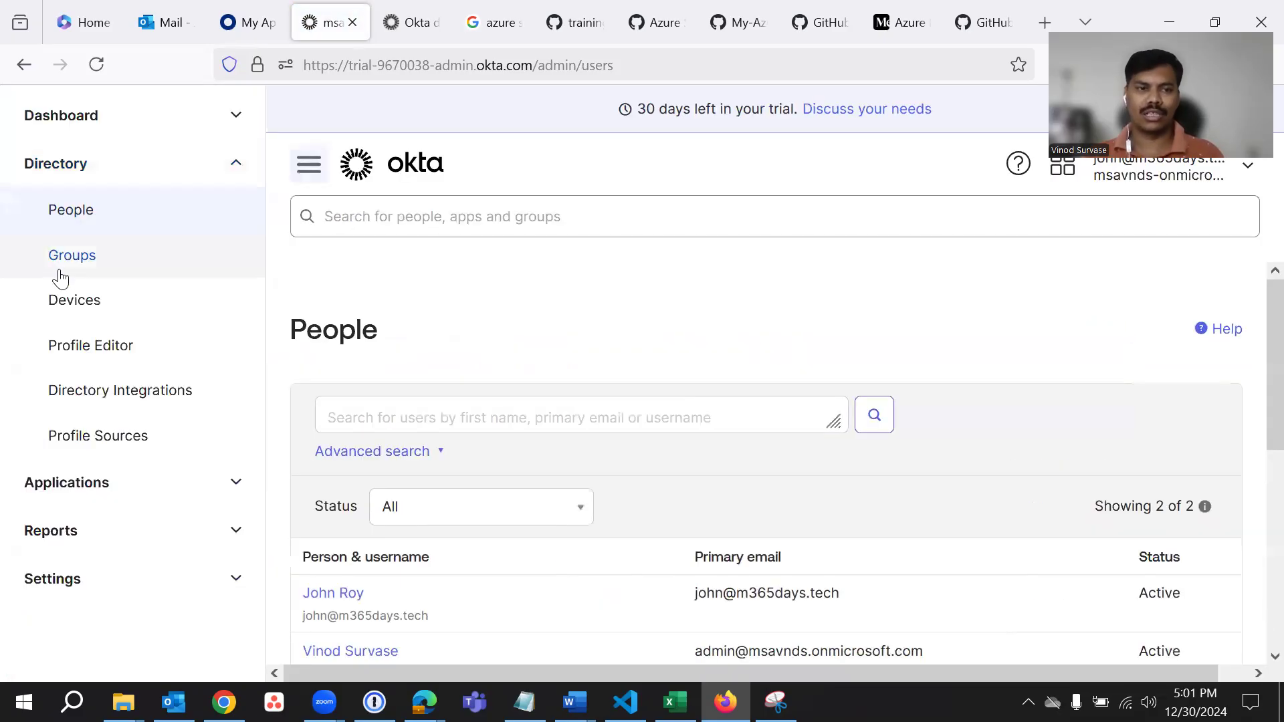
left_click(114, 179)
left_click(119, 257)
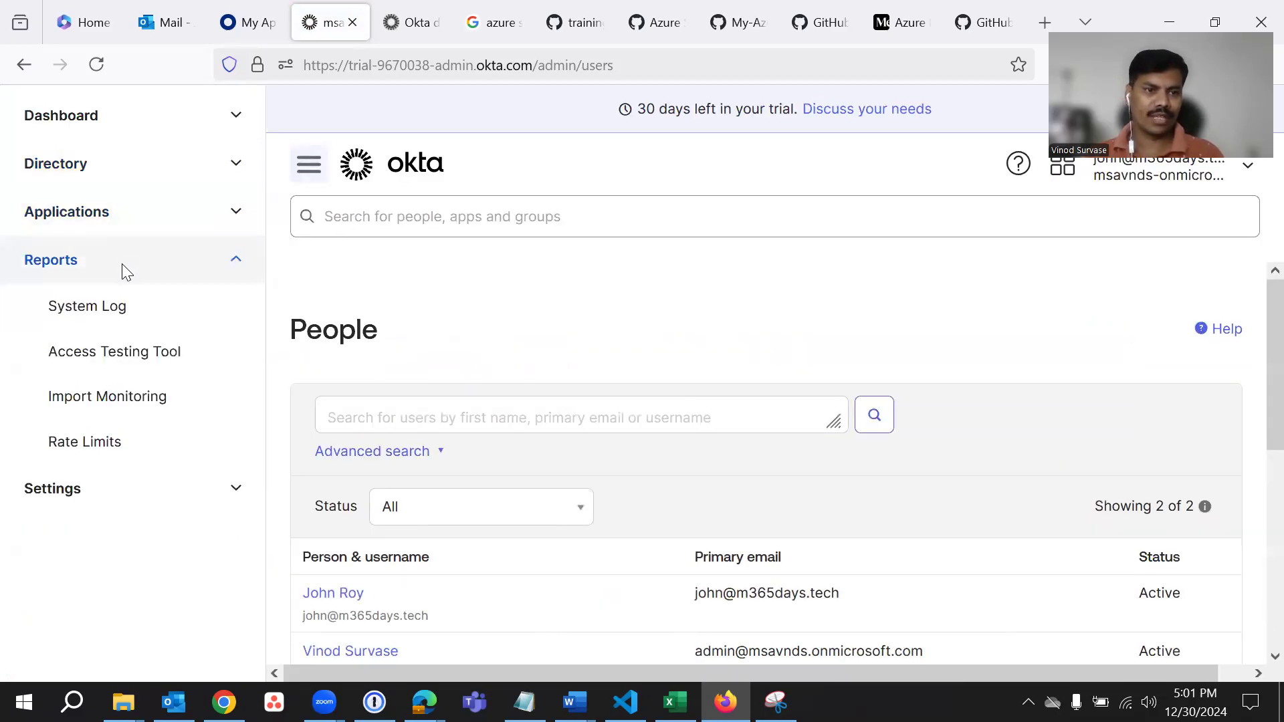
left_click(122, 264)
left_click(122, 211)
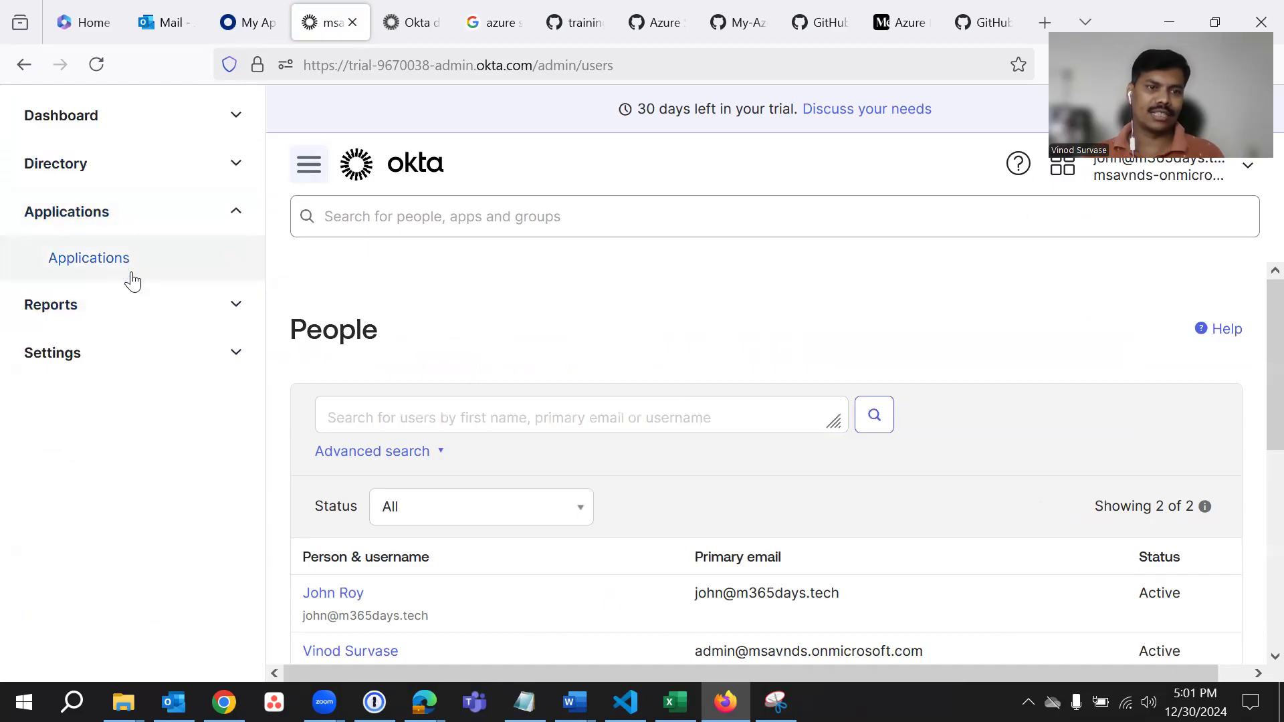
left_click(117, 351)
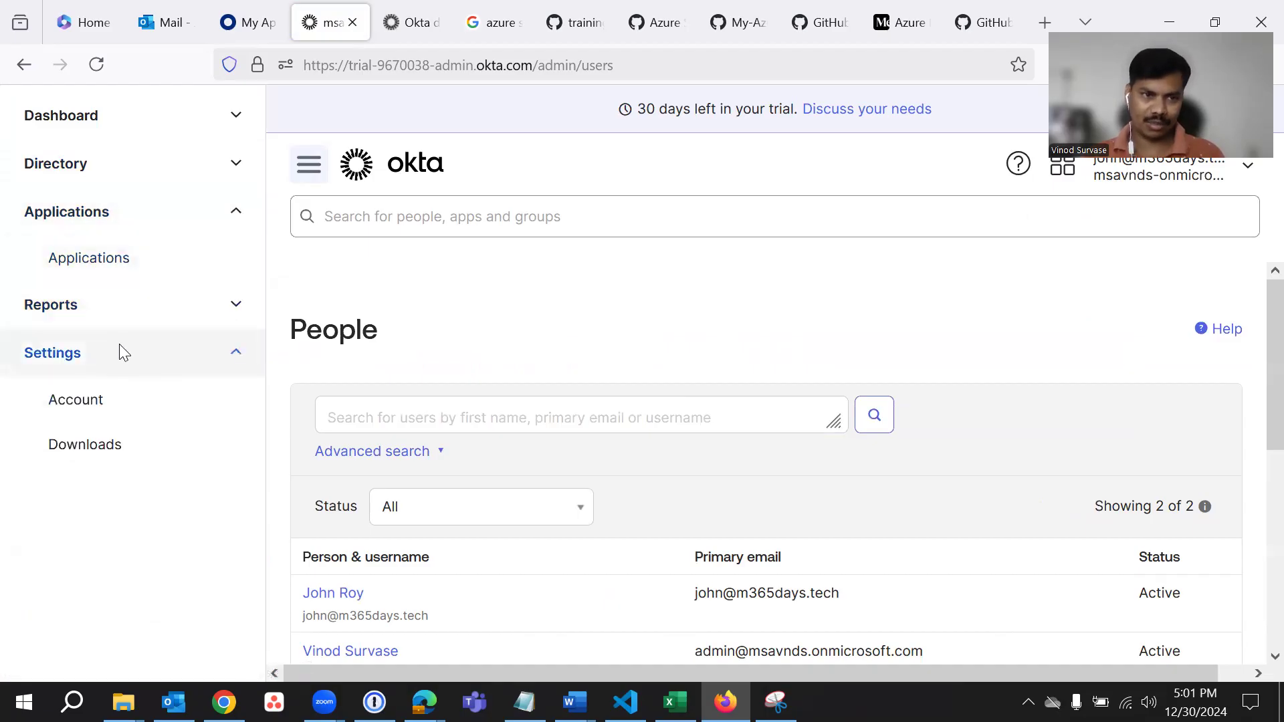
Step: Open the member's Applications page and examine its app integration options and app list
left_click(117, 264)
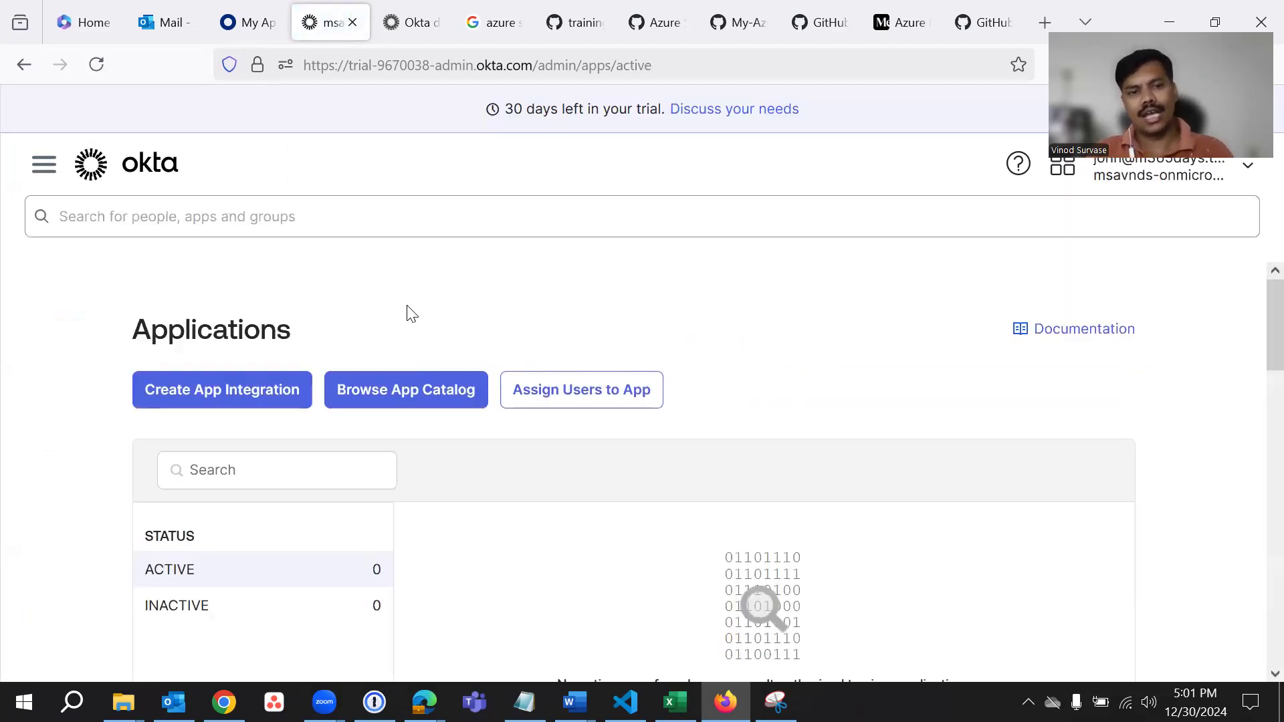
scroll(695, 374, "down", 5)
scroll(694, 374, "up", 3)
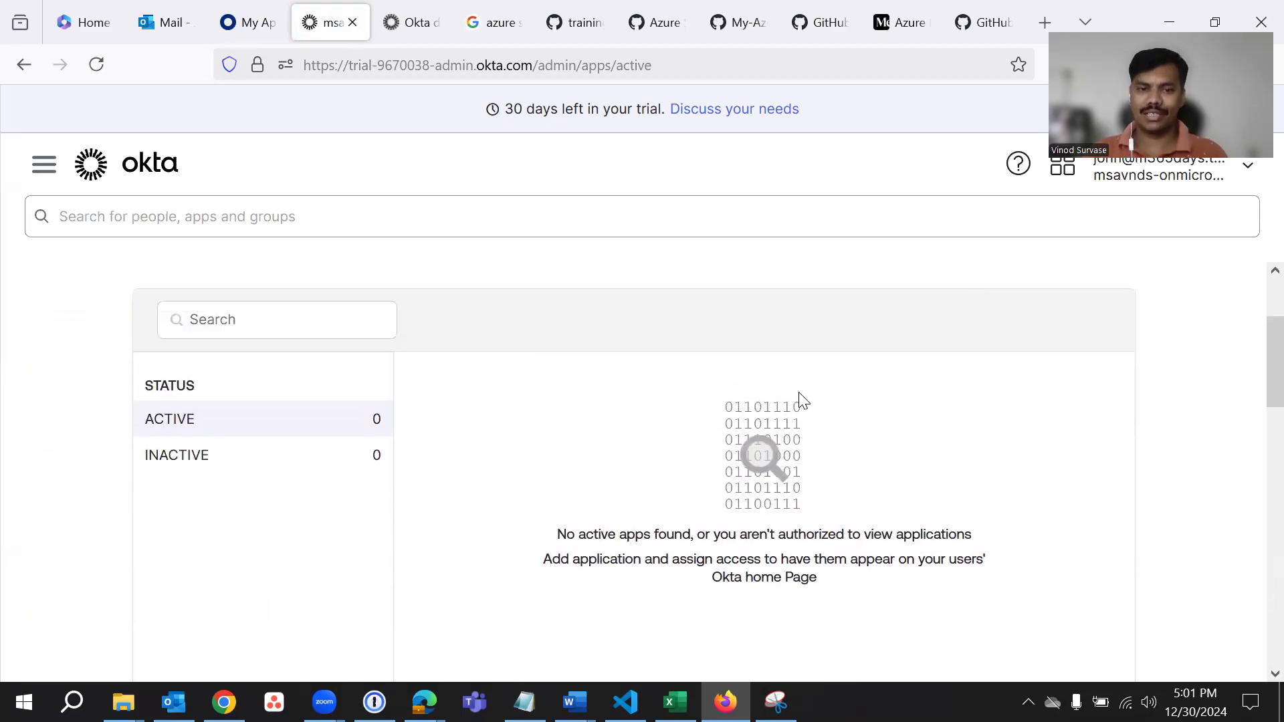
scroll(769, 388, "up", 2)
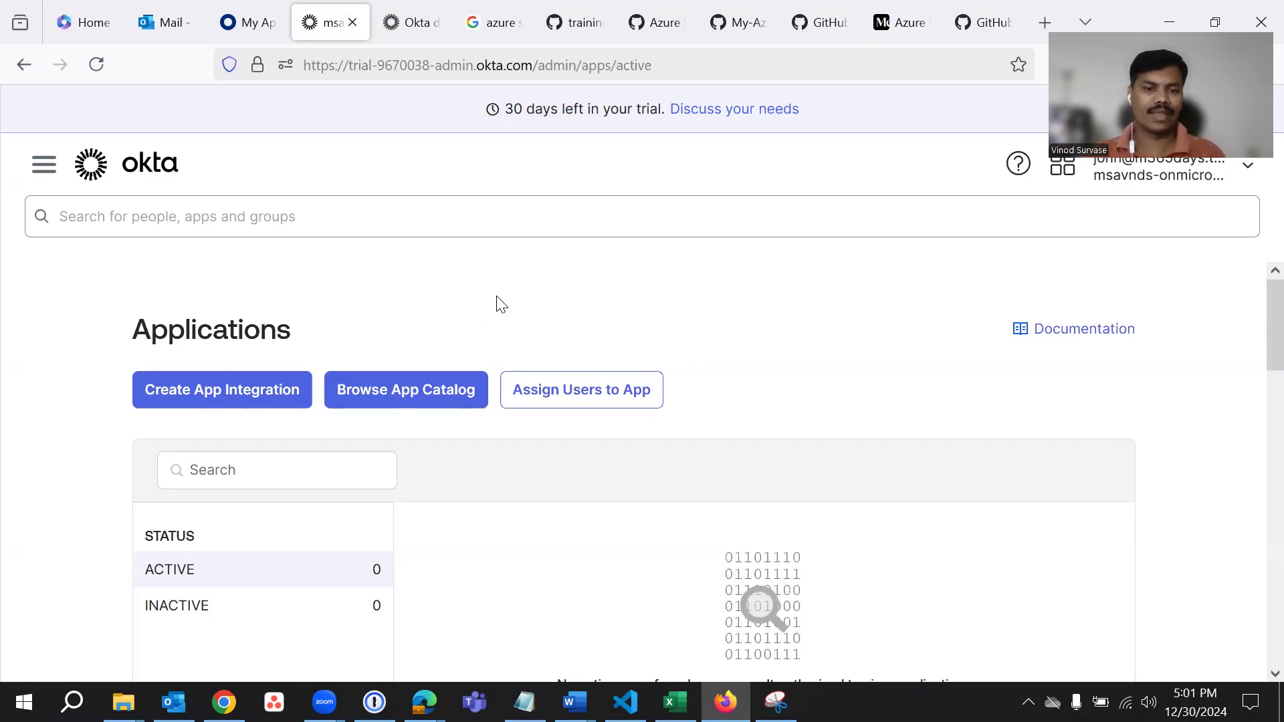
Step: Switch to the Edge window with the main admin's console and bring up the SSO Apps group's details
mouse_move(424, 702)
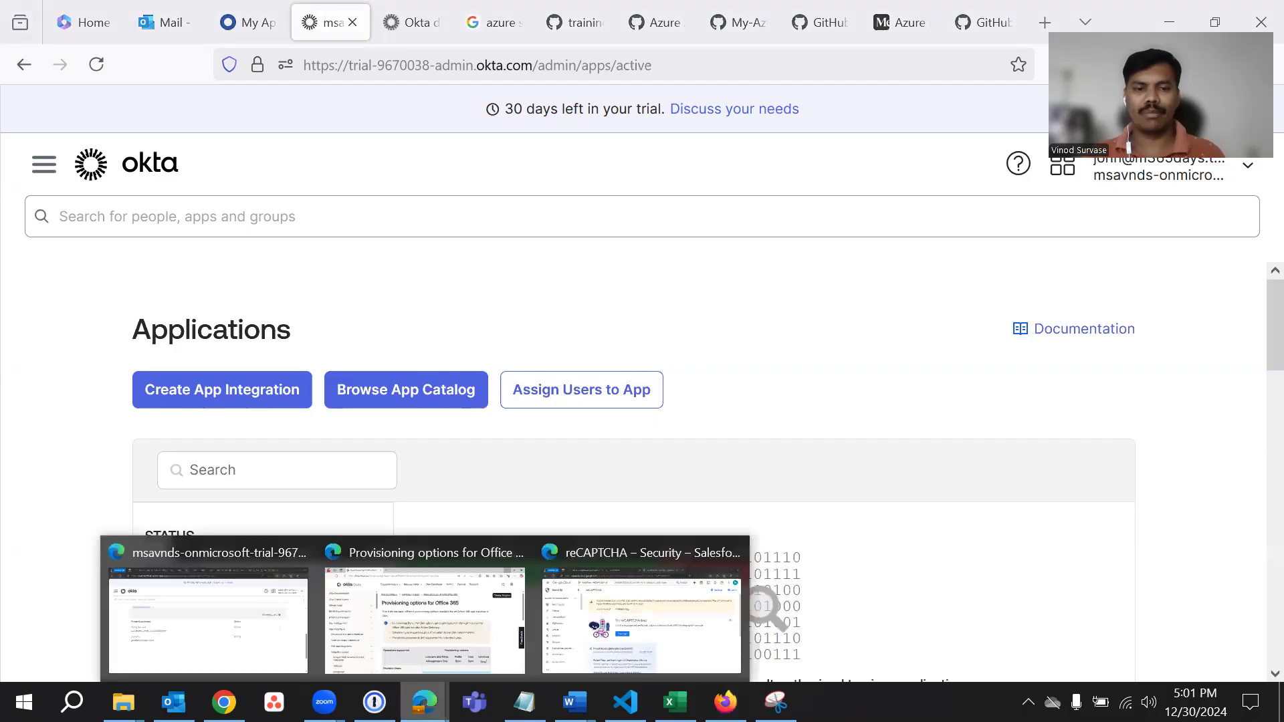
left_click(213, 619)
scroll(480, 324, "up", 6)
scroll(683, 410, "down", 3)
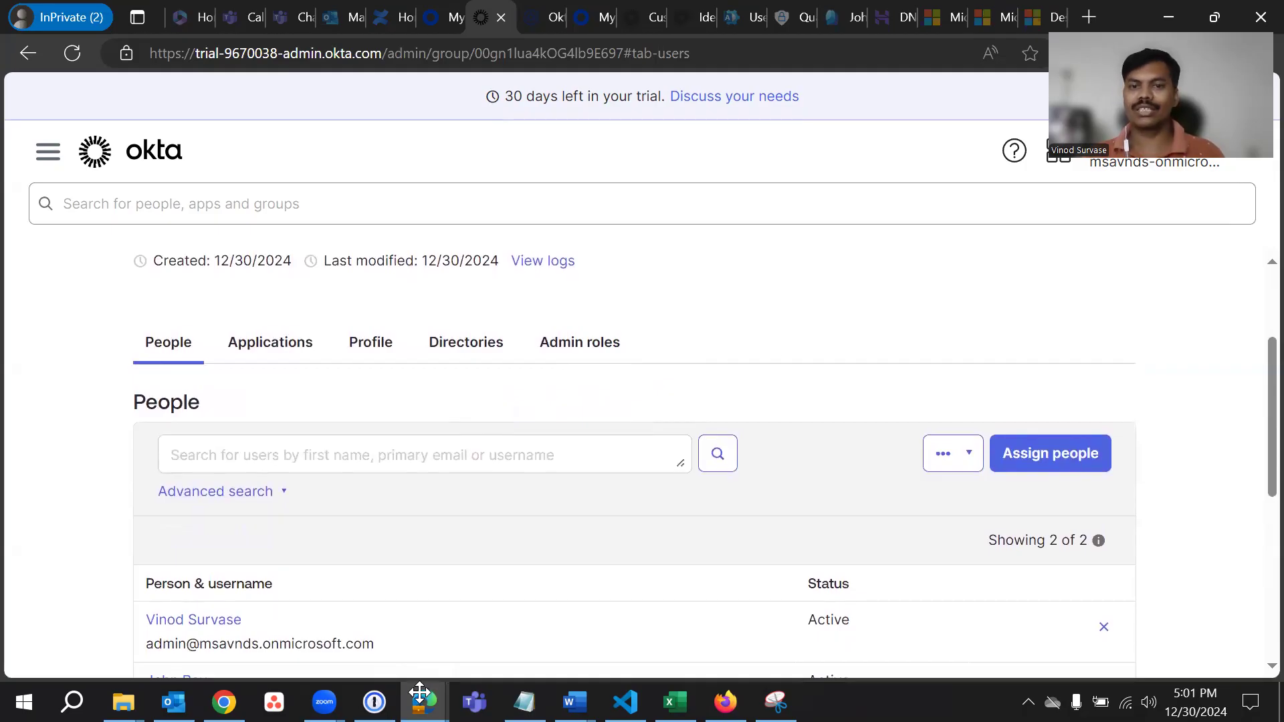
left_click(775, 338)
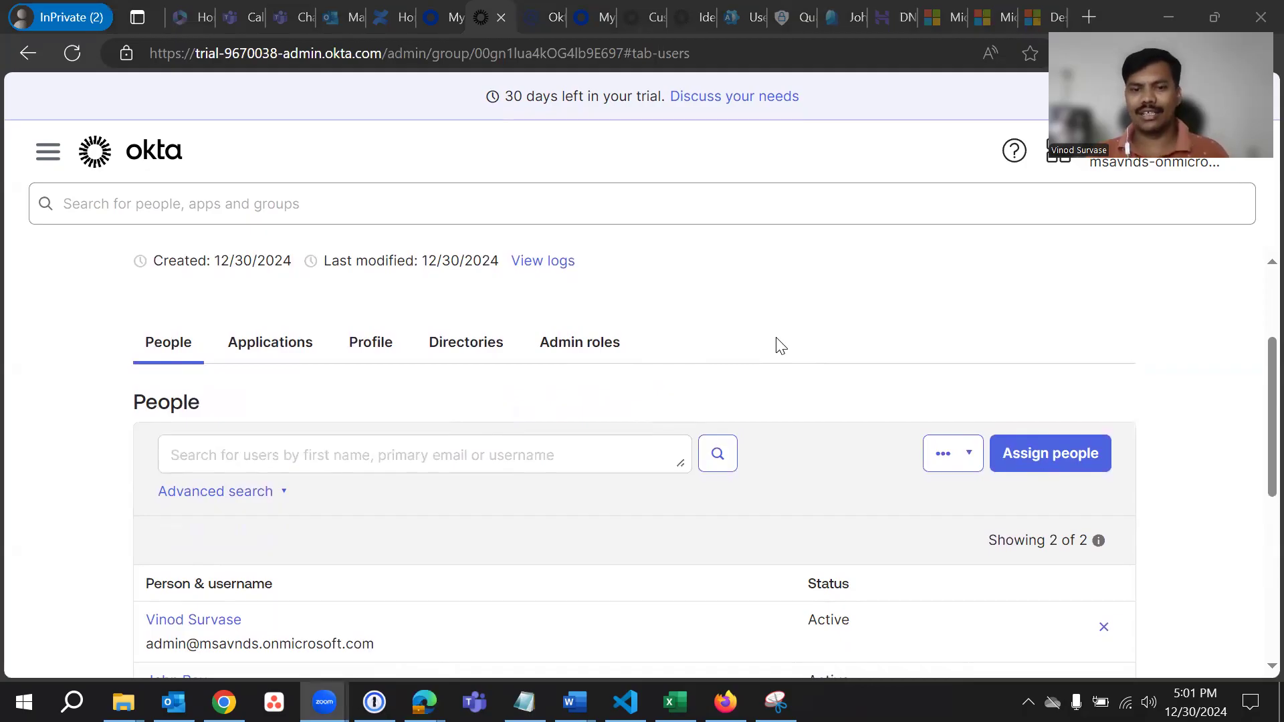
left_click(776, 346)
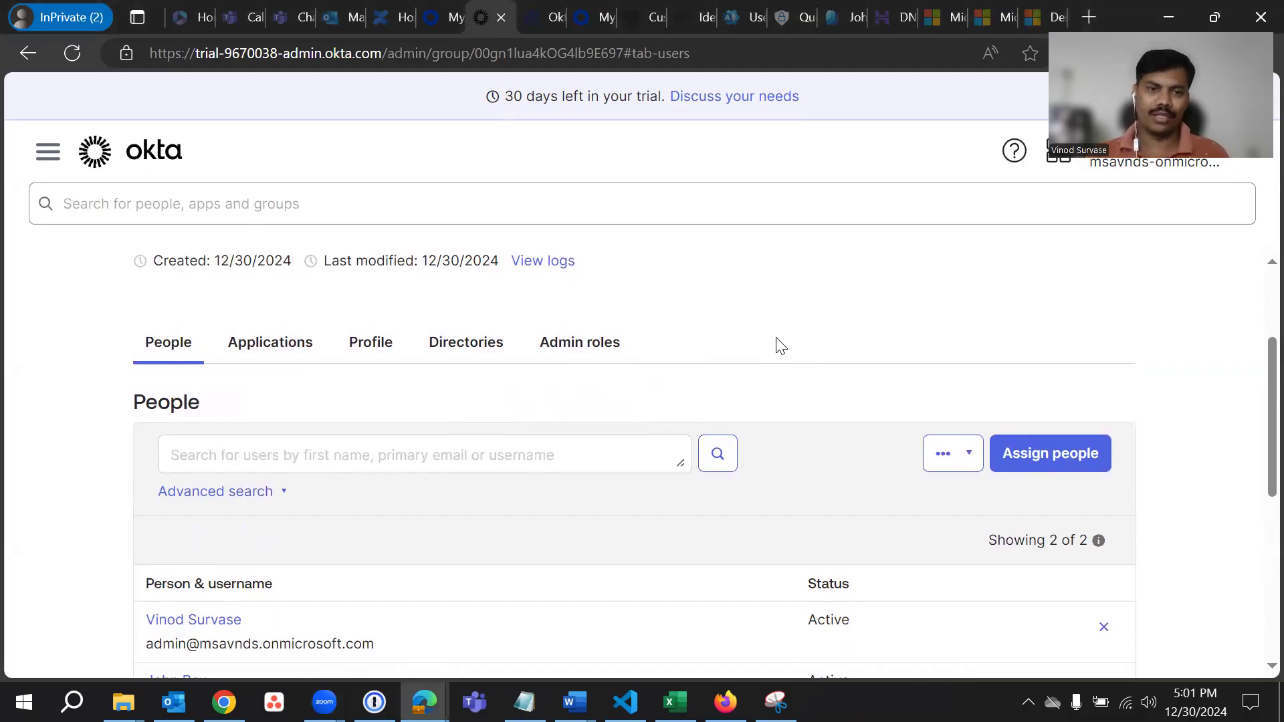
scroll(776, 345, "up", 2)
scroll(781, 346, "up", 1)
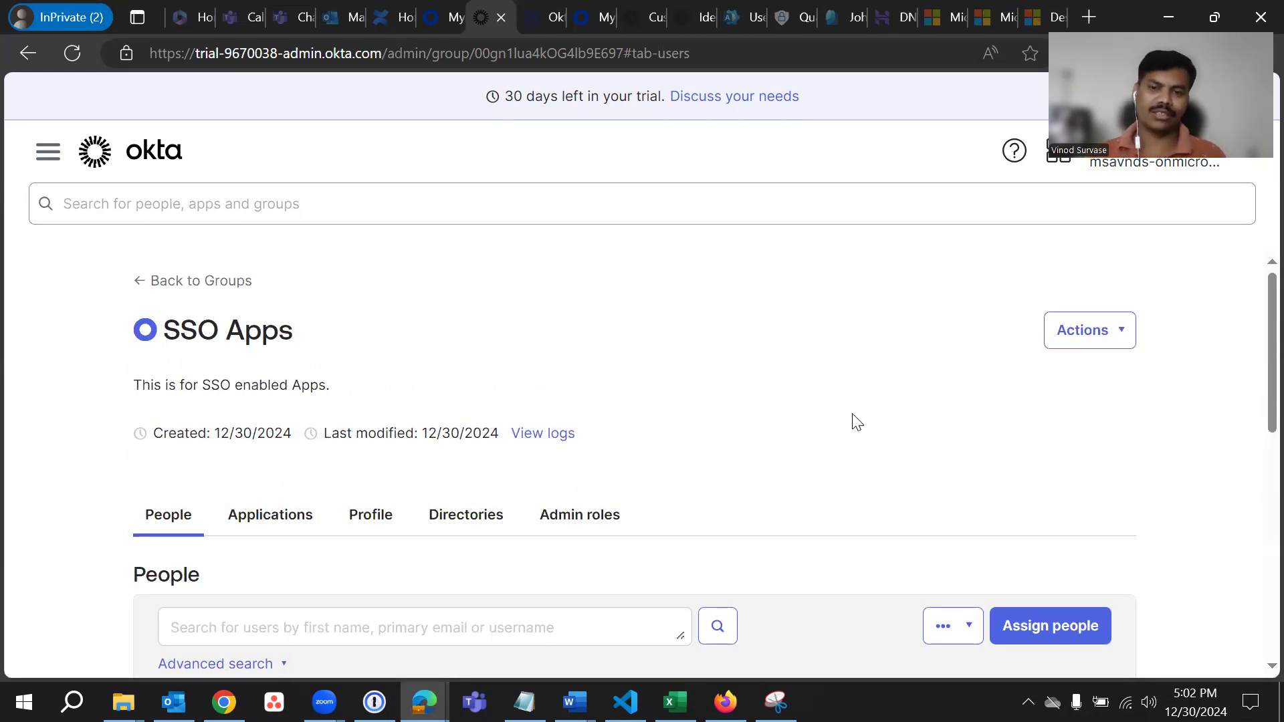
Step: Review the SSO Apps group's edit form and its available edit and delete actions
left_click(1104, 335)
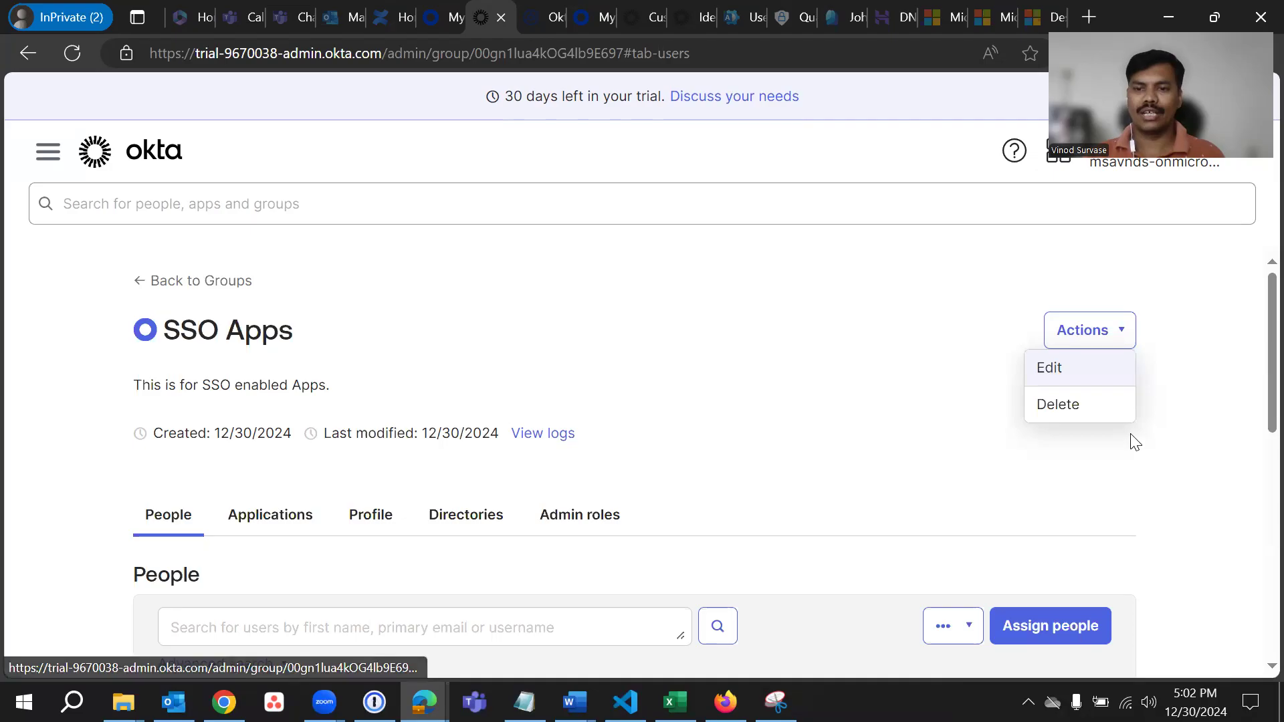
left_click(1066, 374)
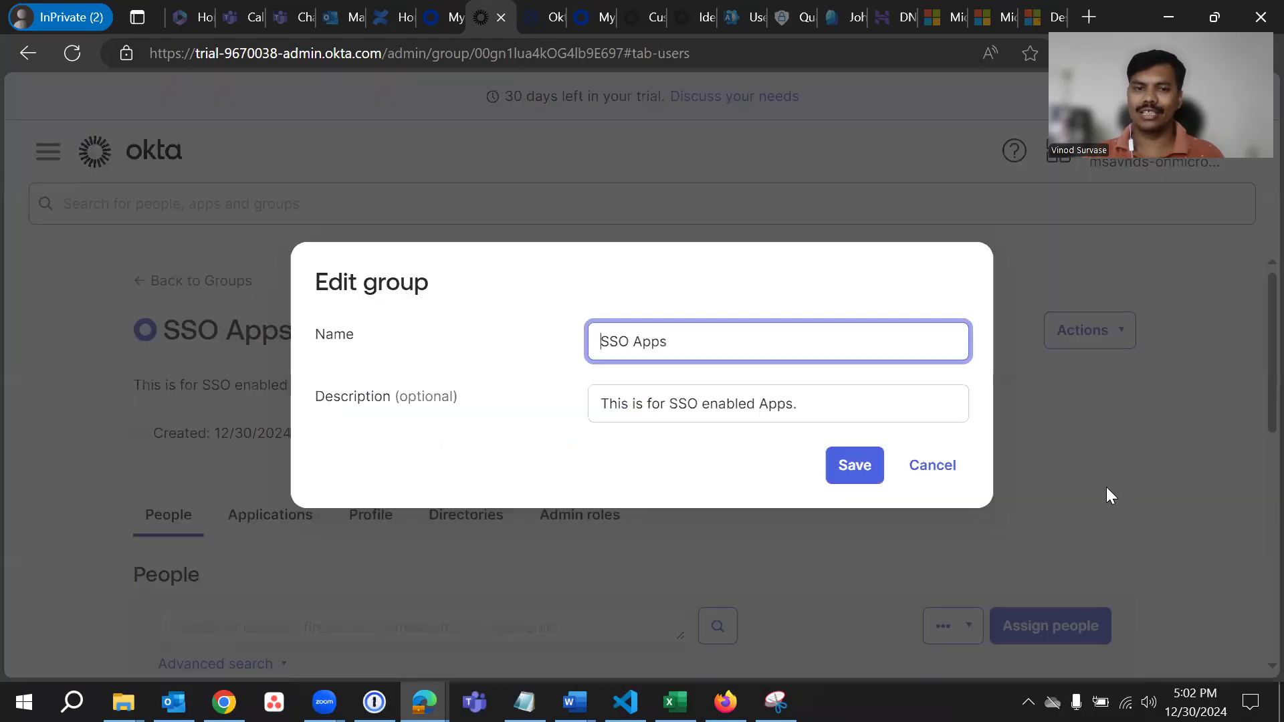
left_click(930, 472)
left_click(1075, 344)
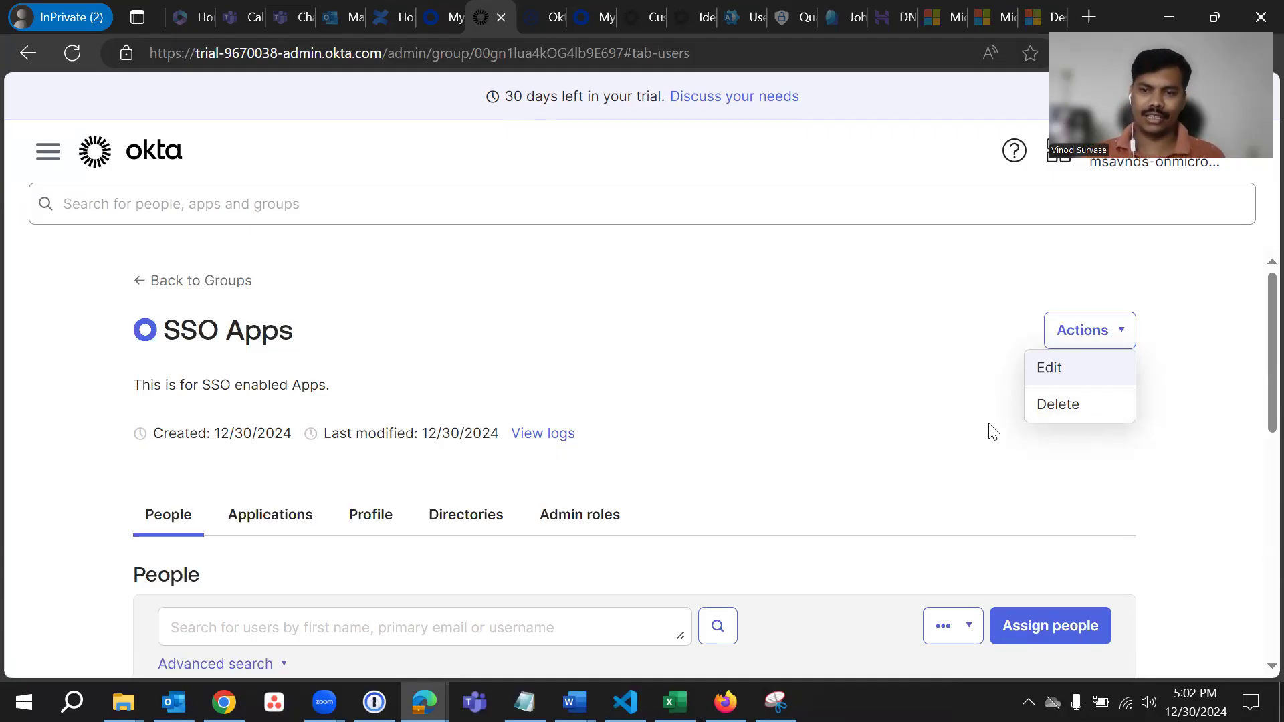
left_click(851, 372)
Step: Open the SSO Apps group's logs and examine the recorded events with their times, actors and targets
scroll(892, 390, "down", 1)
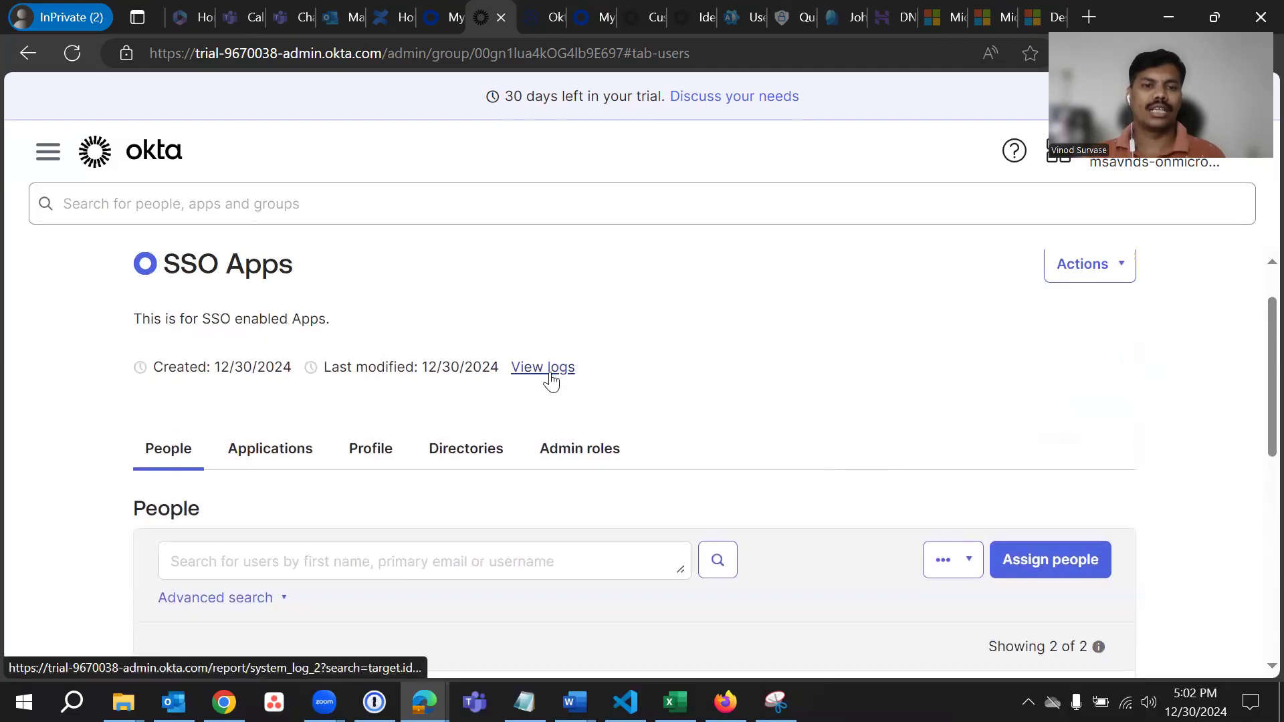
left_click(547, 366)
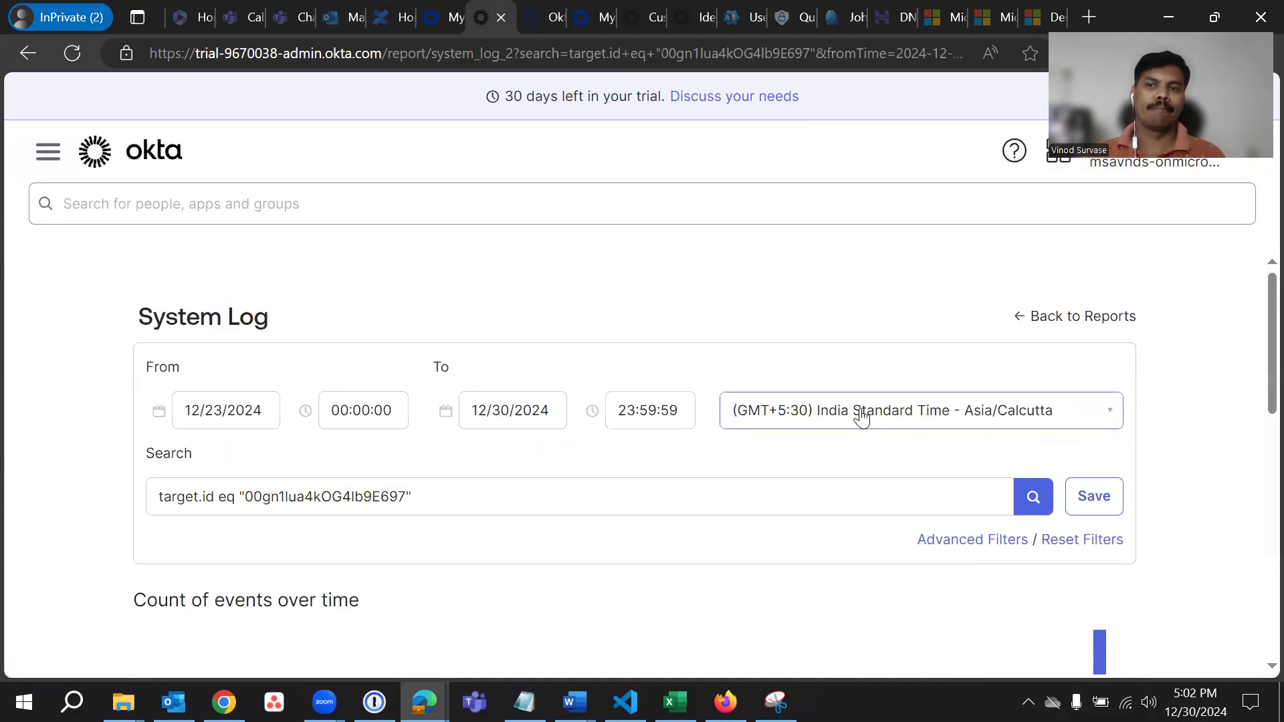
scroll(862, 416, "down", 9)
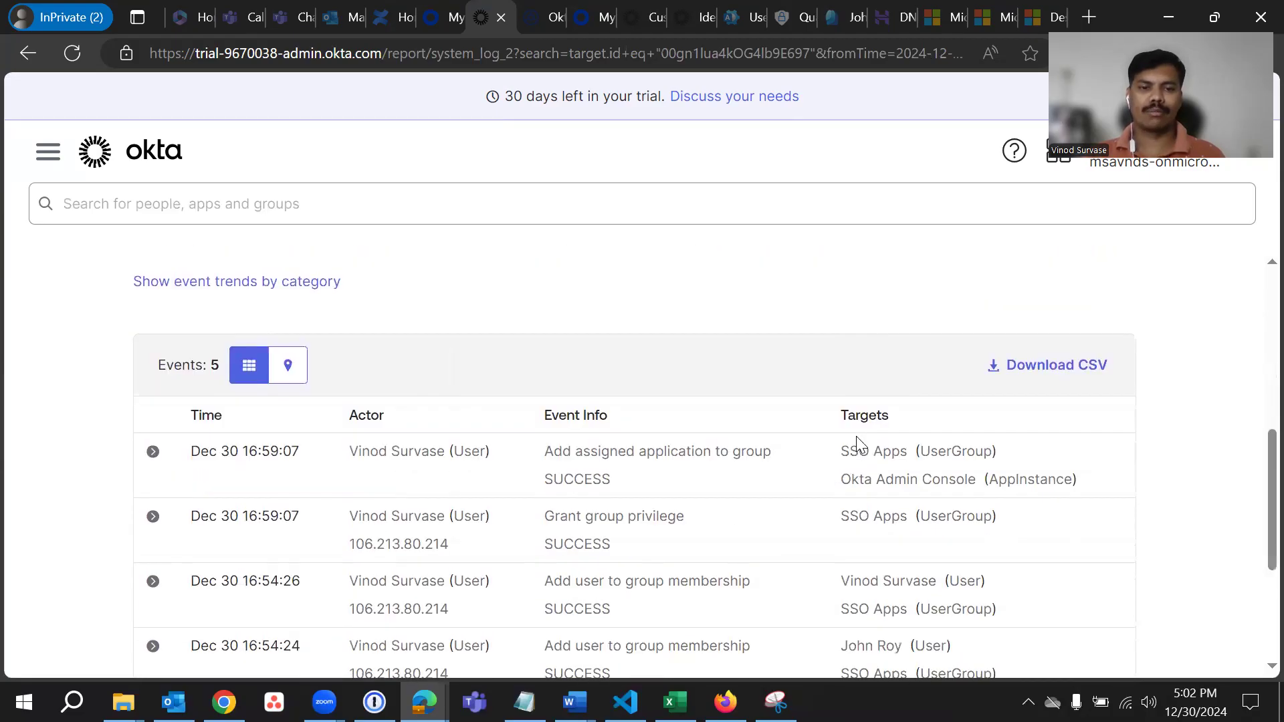
scroll(747, 484, "down", 2)
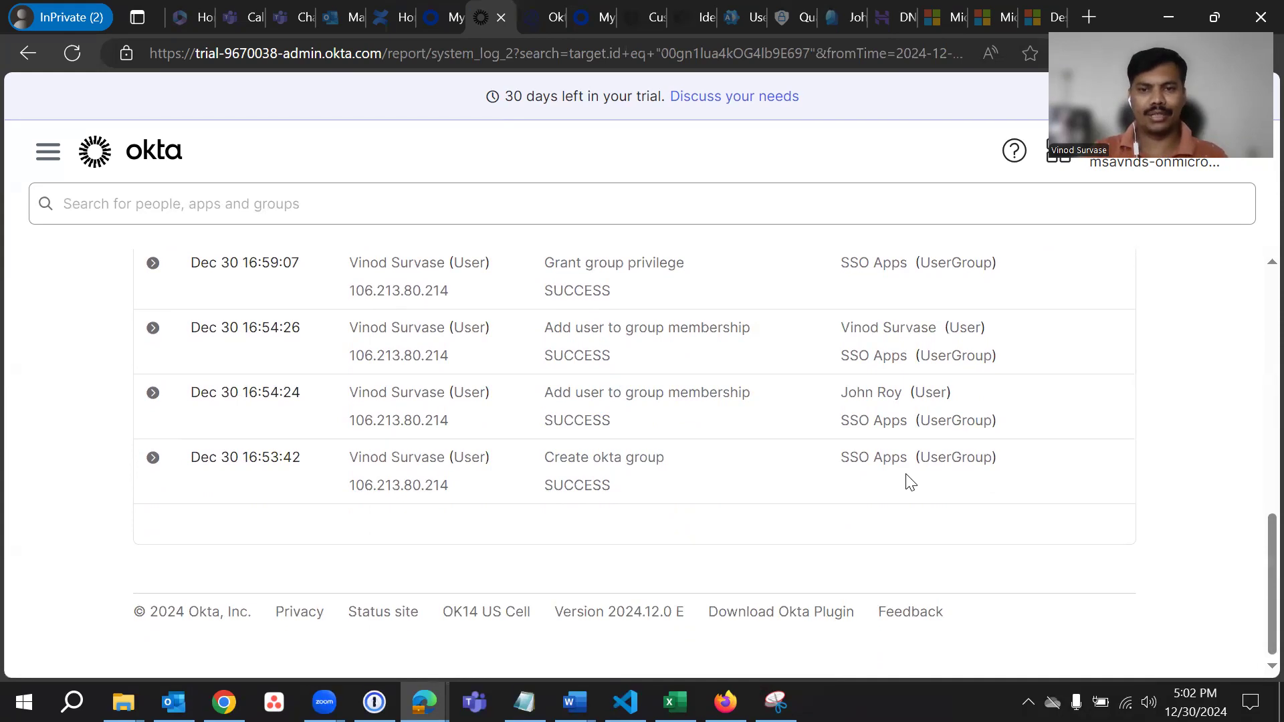
scroll(766, 498, "up", 1)
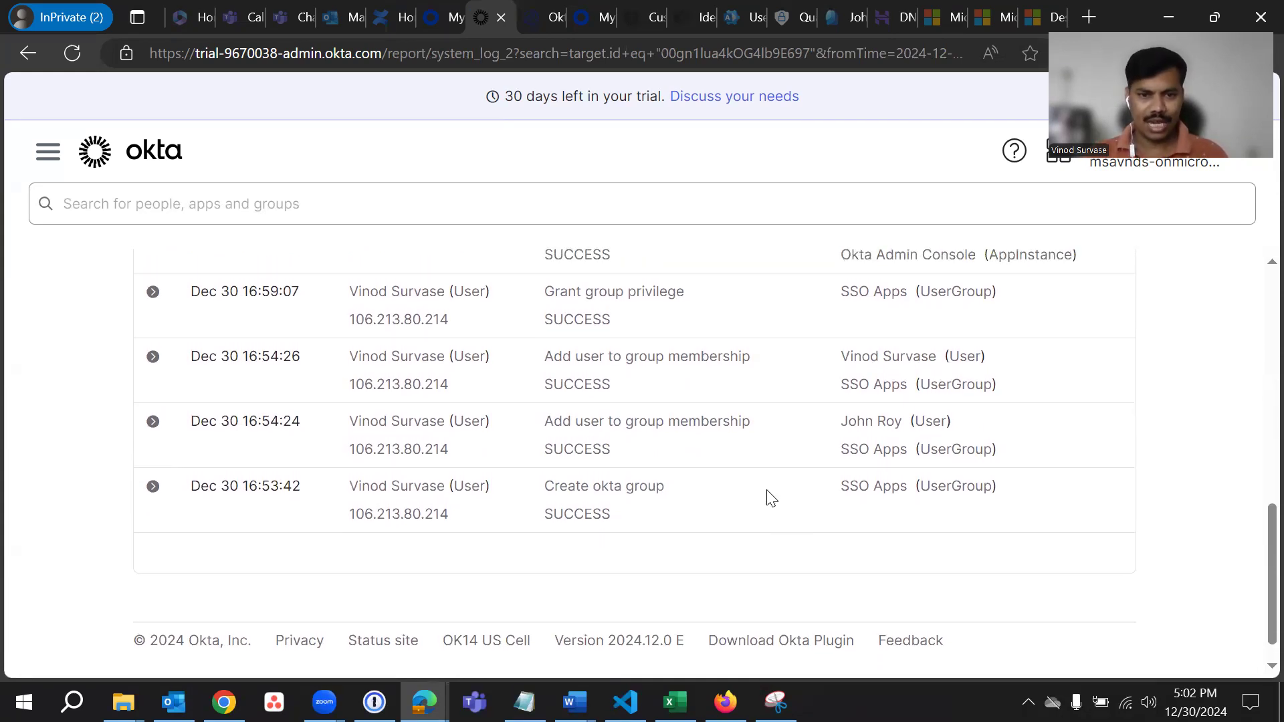
scroll(764, 497, "up", 2)
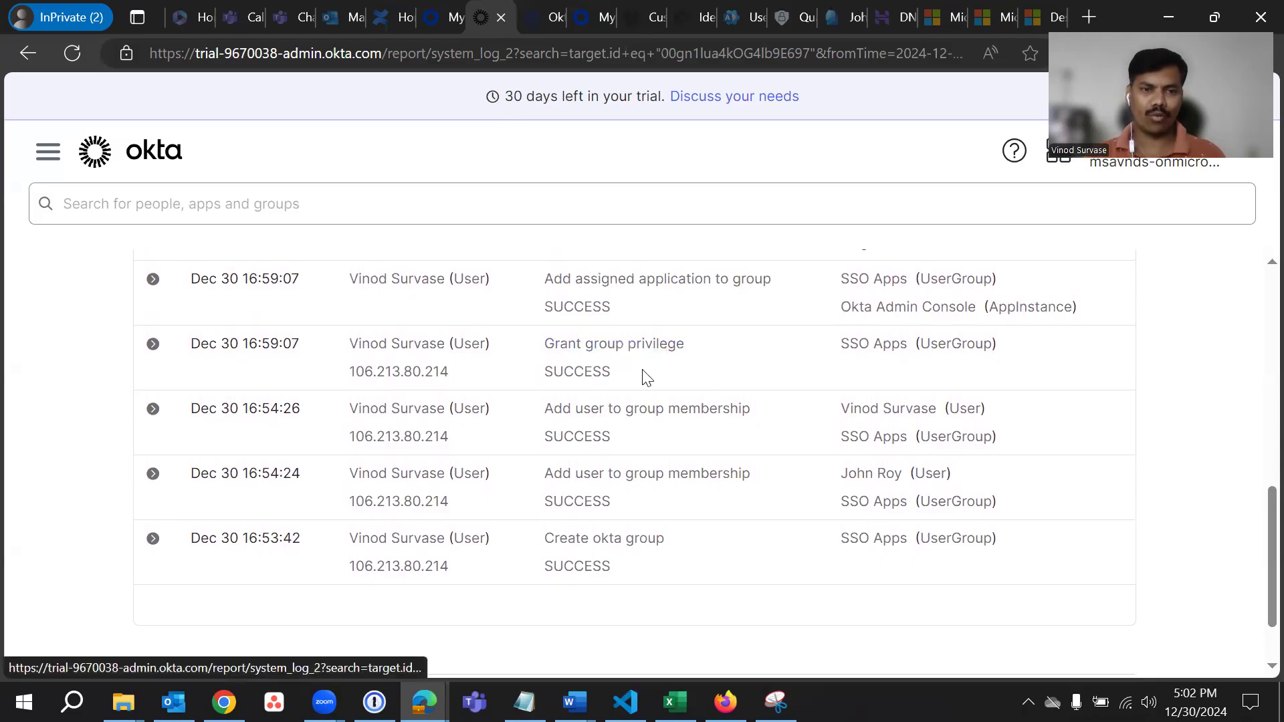
scroll(731, 439, "up", 1)
scroll(731, 439, "up", 1)
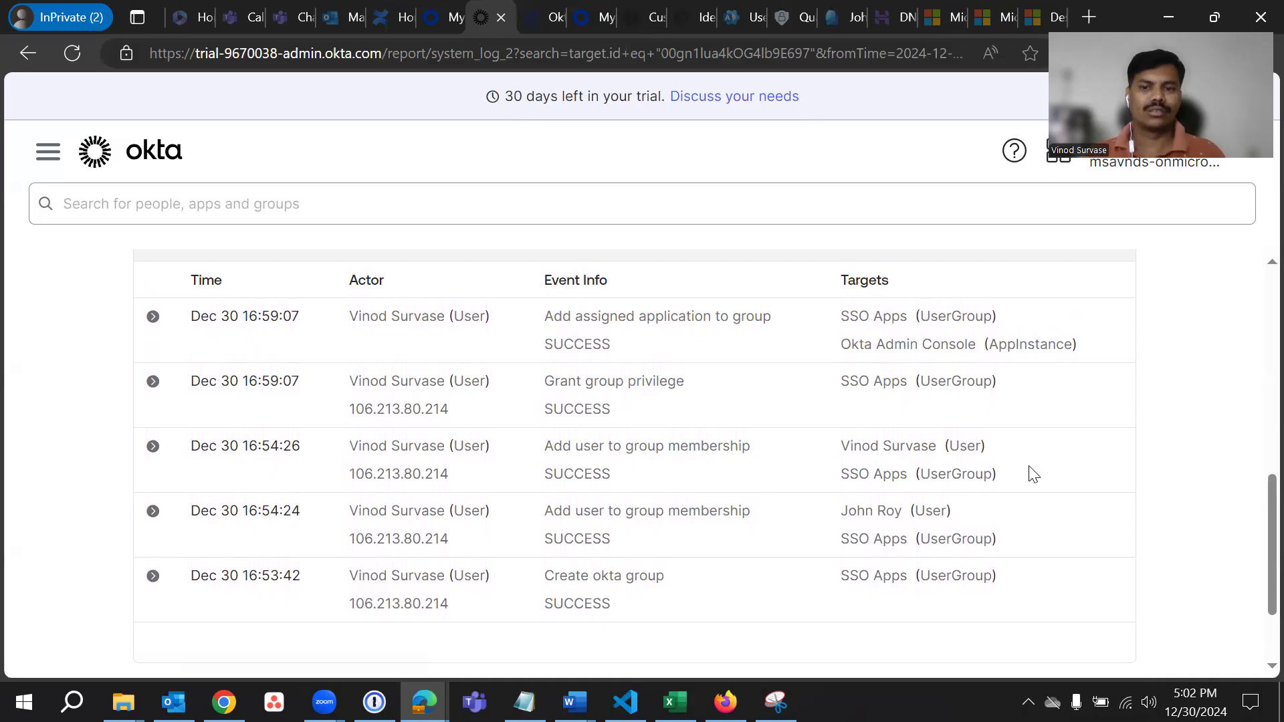
scroll(1054, 488, "down", 1)
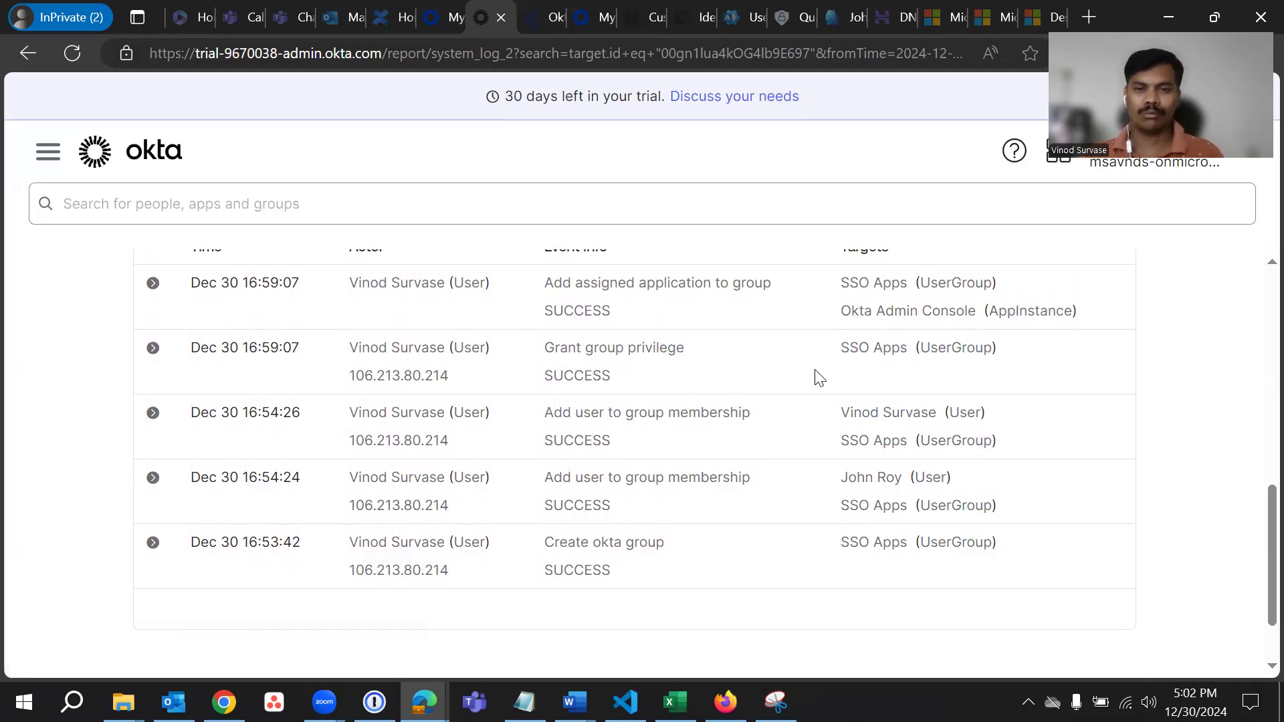
Step: Inspect the targets of the "Add assigned application to group" event in the system log
scroll(819, 378, "up", 1)
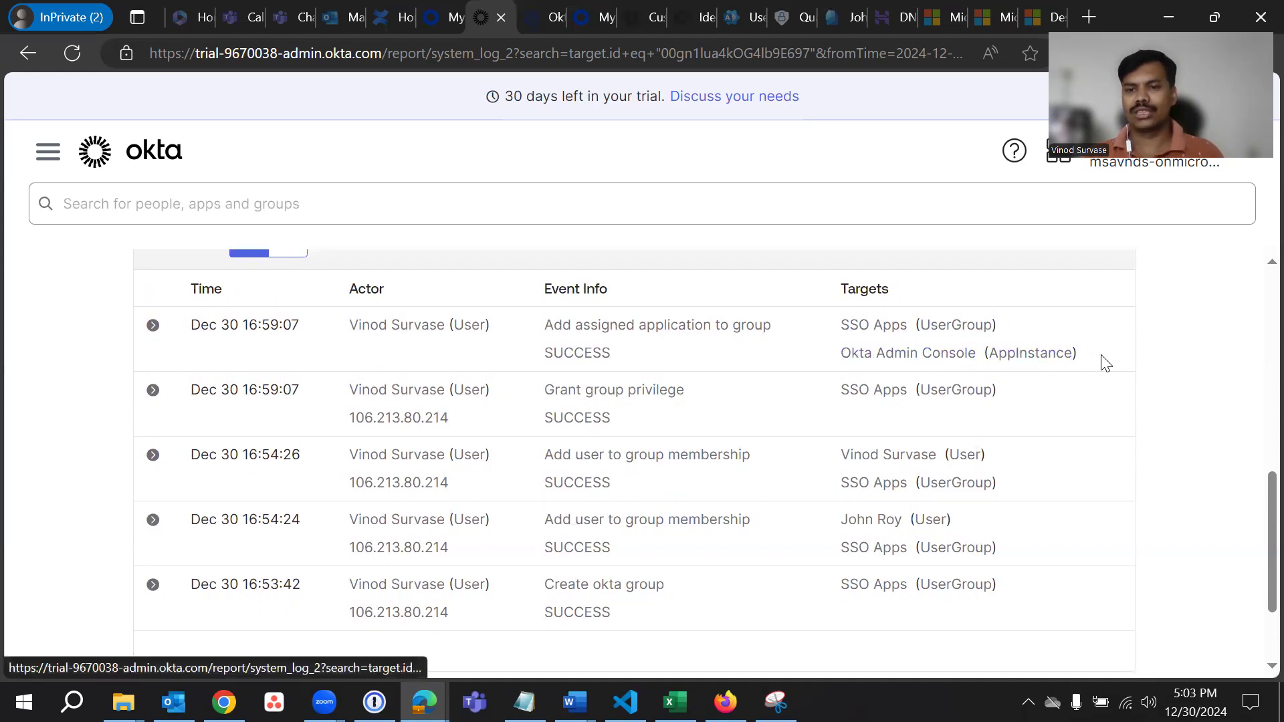
left_click_drag(1103, 362, 824, 355)
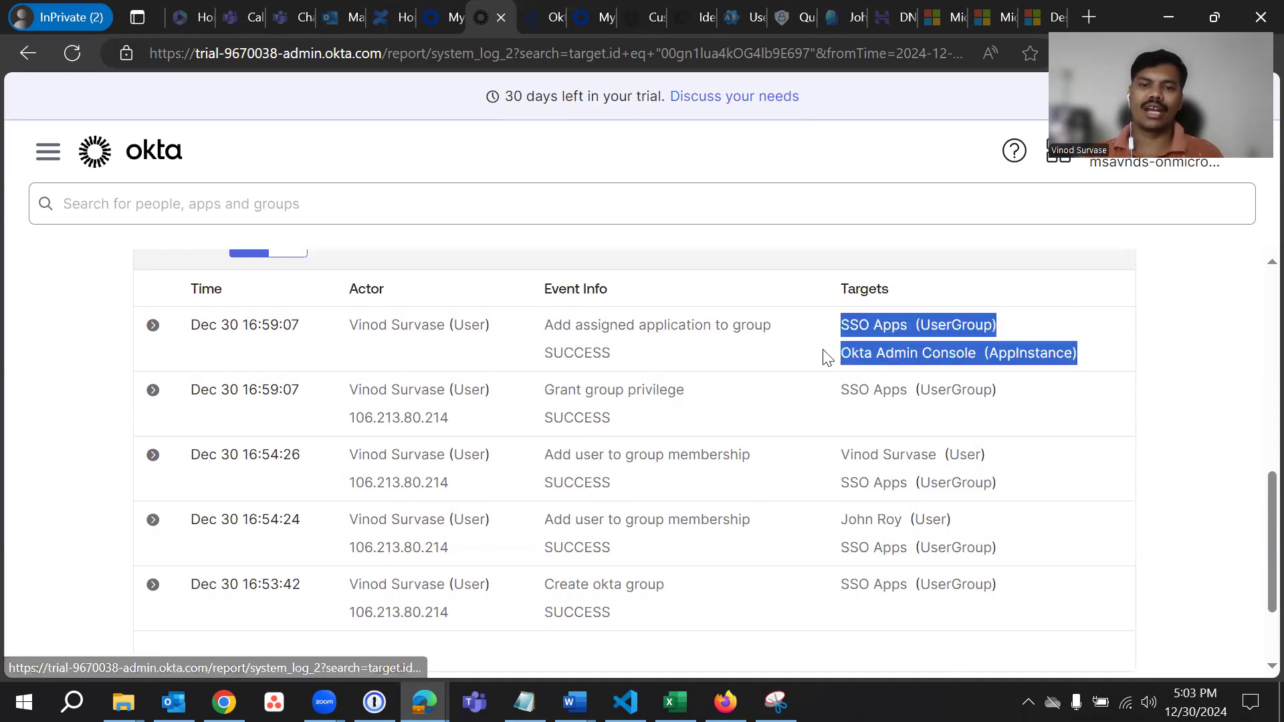
left_click(1194, 438)
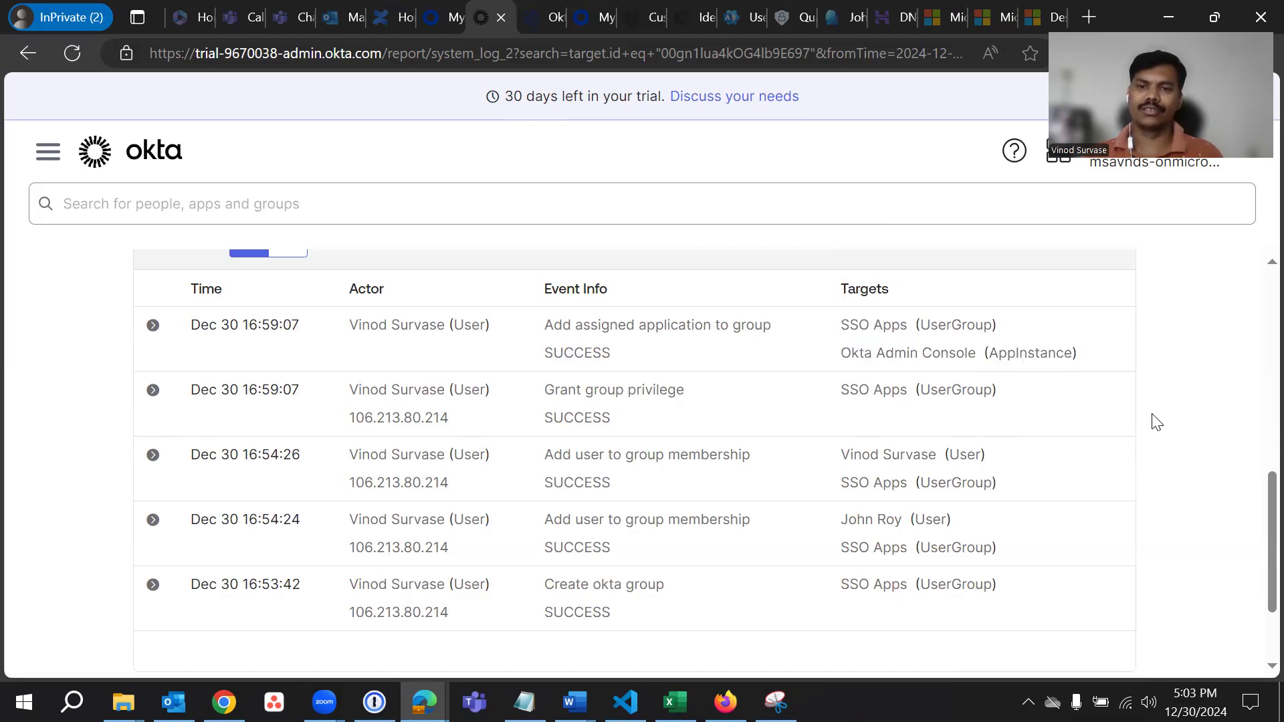
scroll(824, 442, "up", 10)
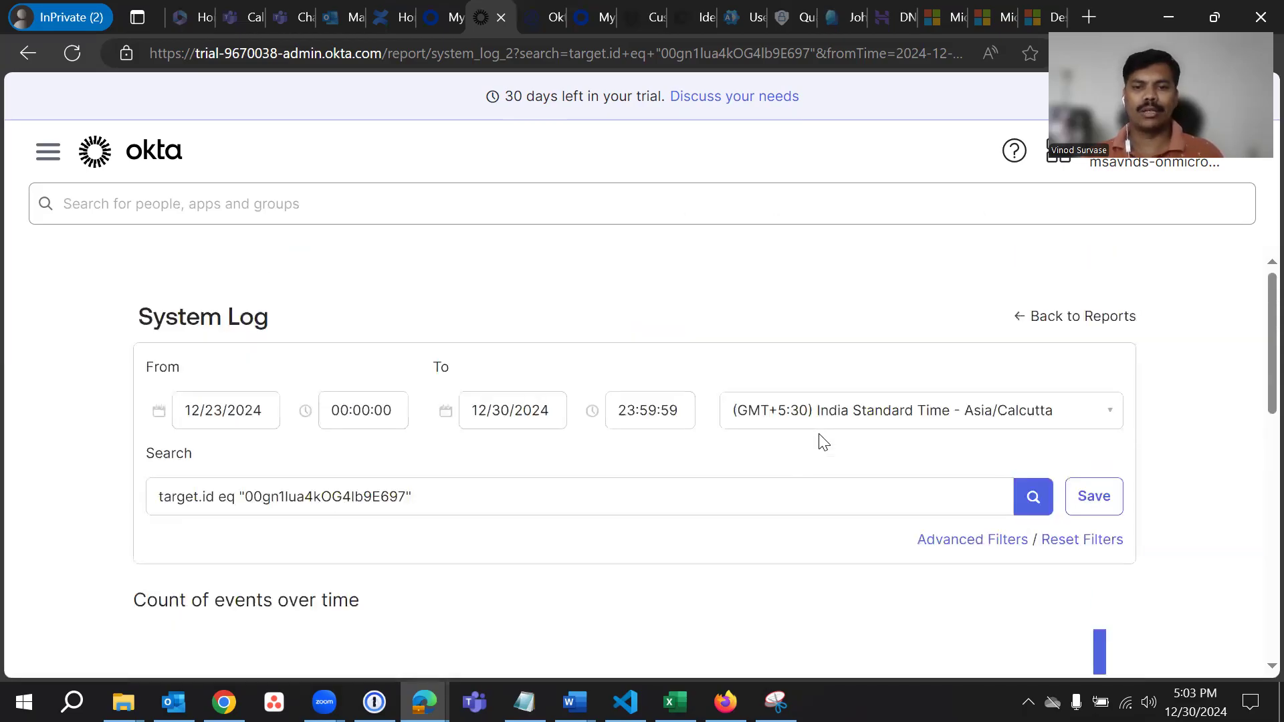
Step: Leave the system log for the Reports page and open the directory's Groups list
left_click(1042, 319)
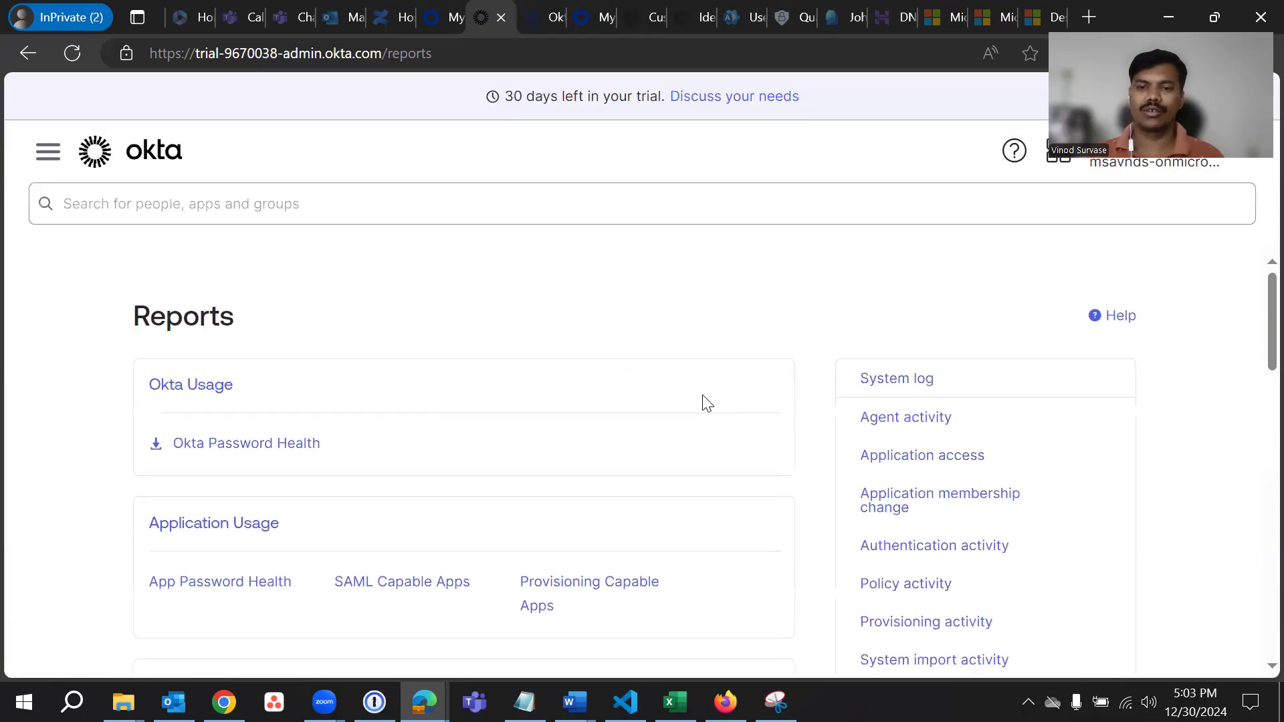
left_click(46, 159)
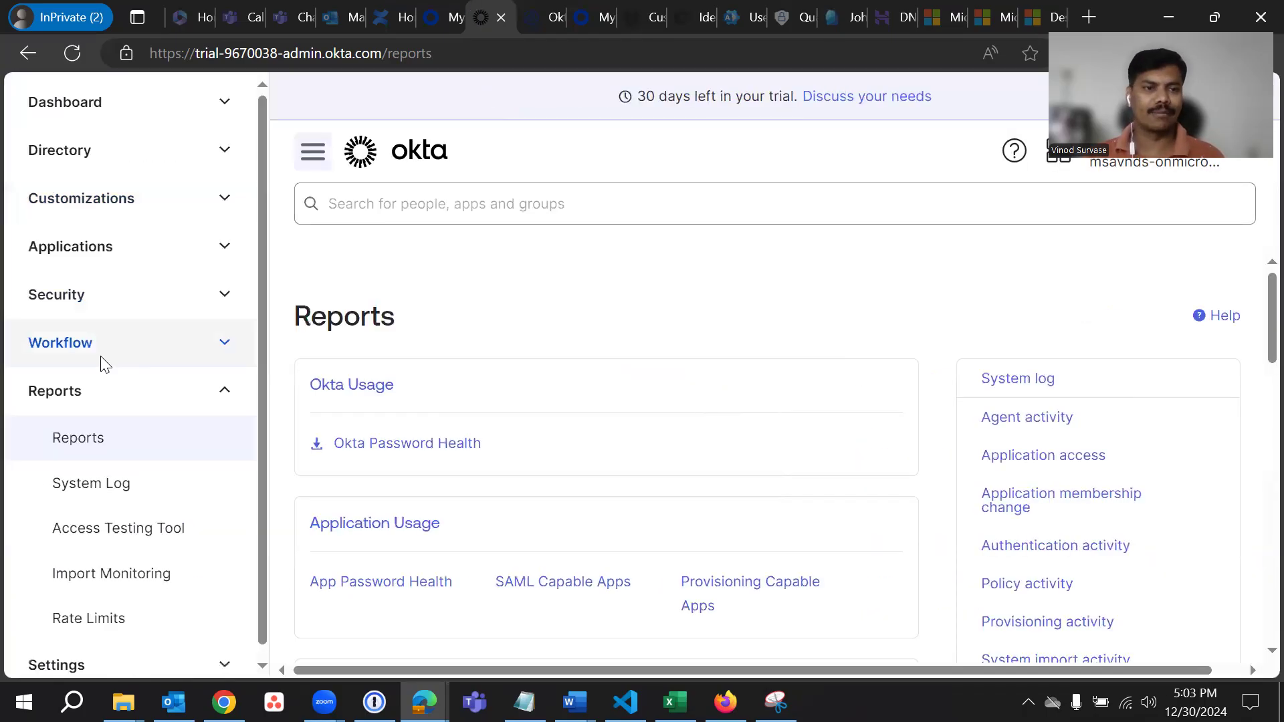
left_click(107, 169)
left_click(44, 242)
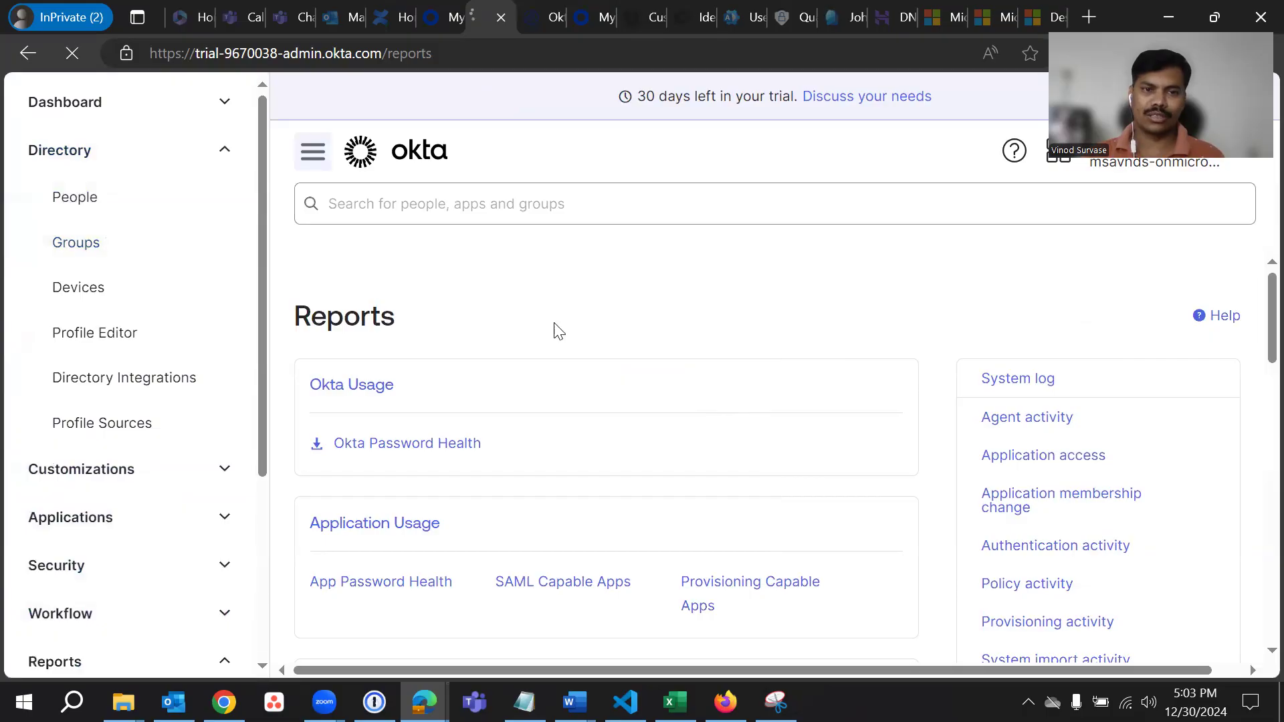